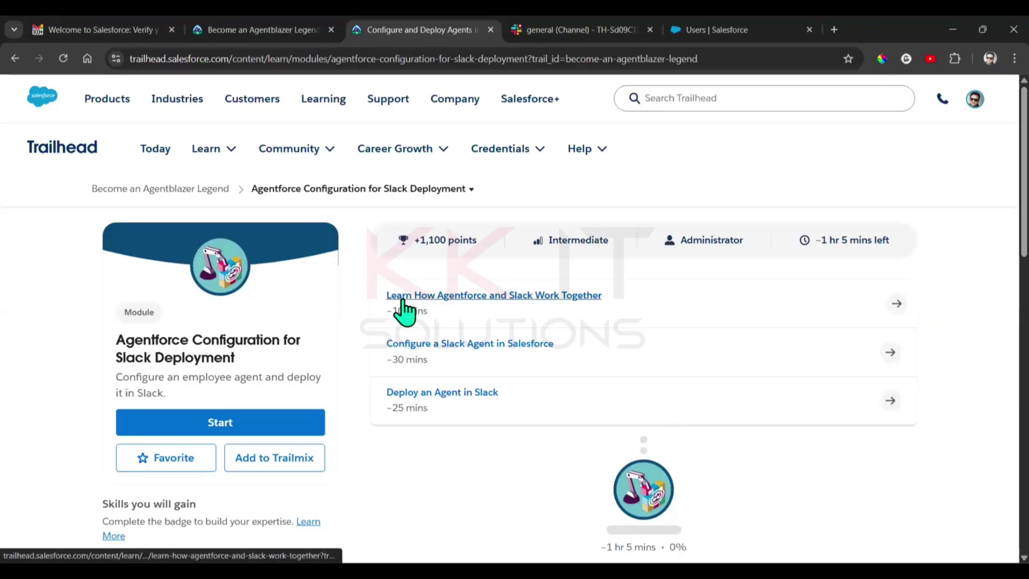
Open the Trailhead unit "Learn How Agentforce and Slack Work Together" and go to its quiz.
click(452, 298)
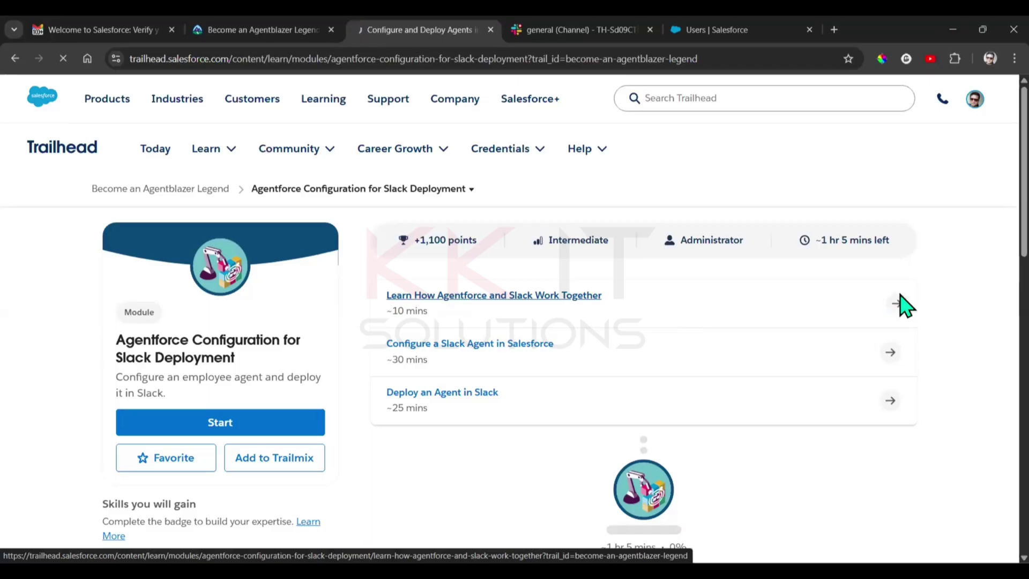
scroll(545, 304, down, 5)
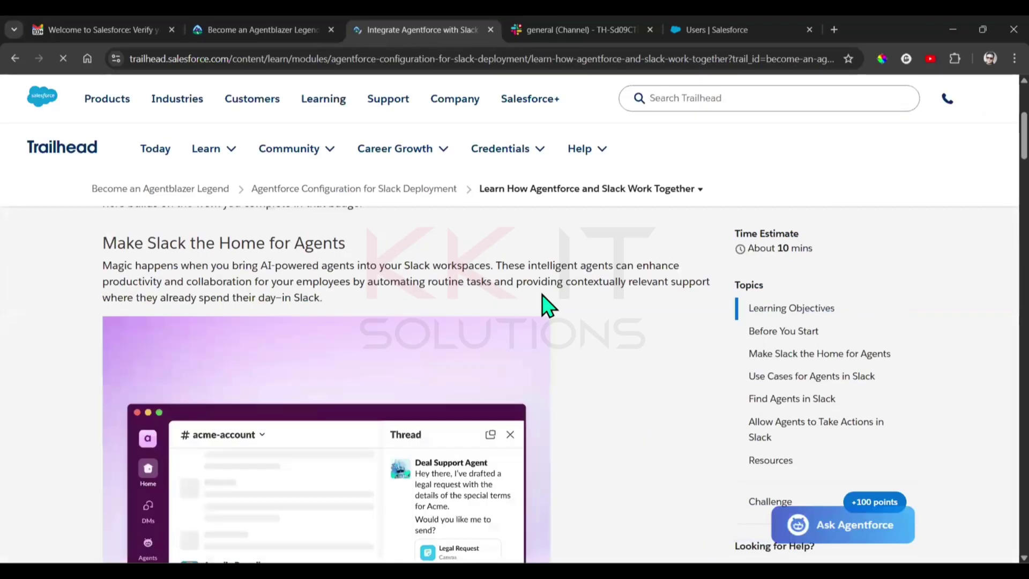
scroll(544, 304, down, 20)
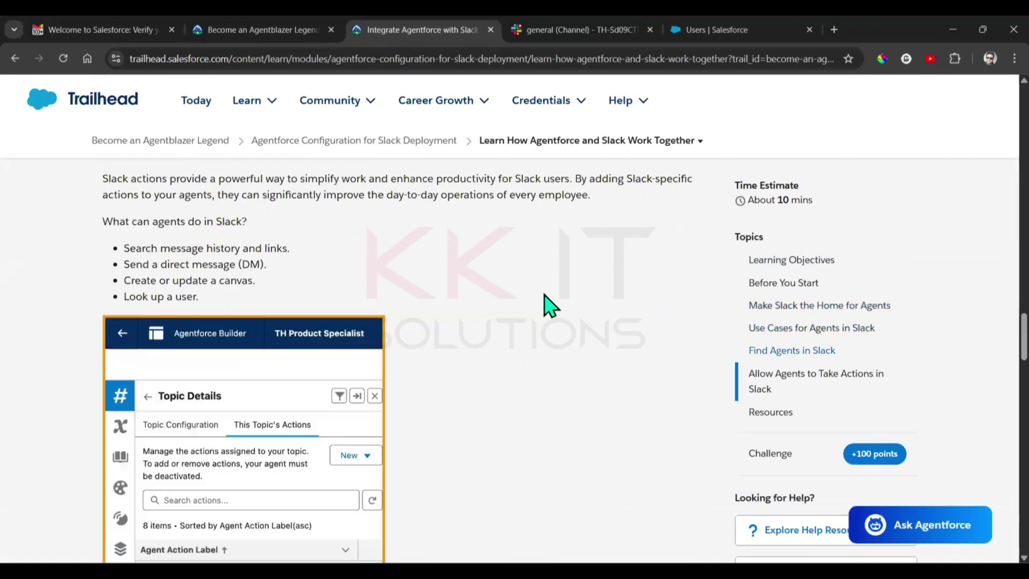
scroll(544, 305, down, 15)
scroll(544, 304, down, 10)
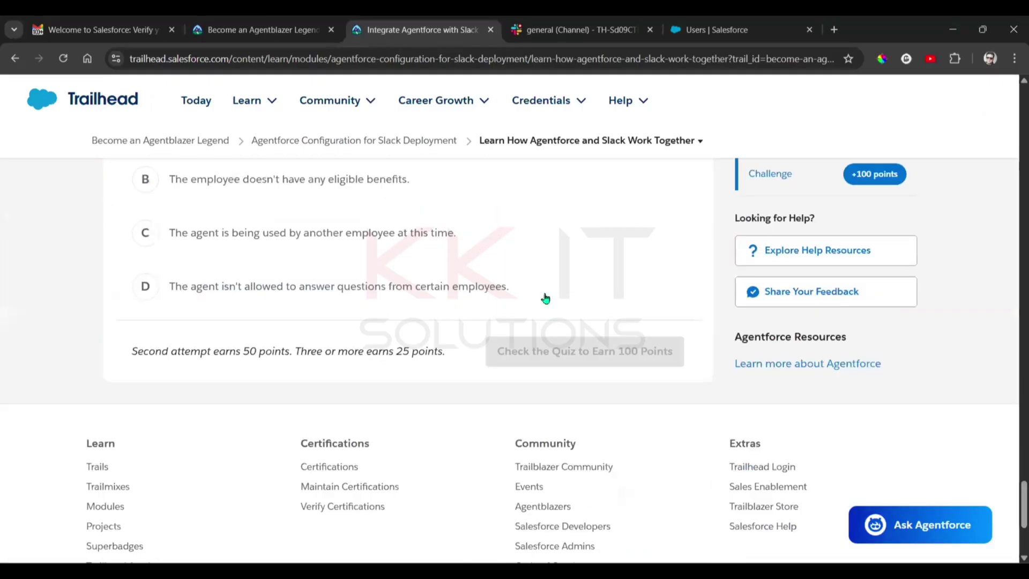
scroll(547, 305, up, 10)
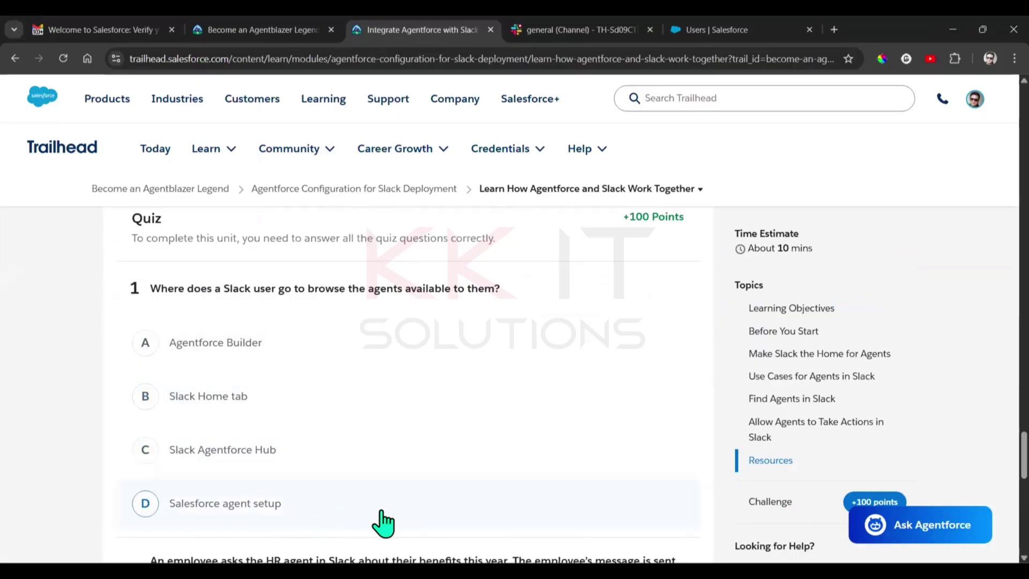
Answer question 1 with Slack Agentforce Hub and question 2 with the unassigned "send a DM" Slack Action, and submit the quiz.
click(174, 466)
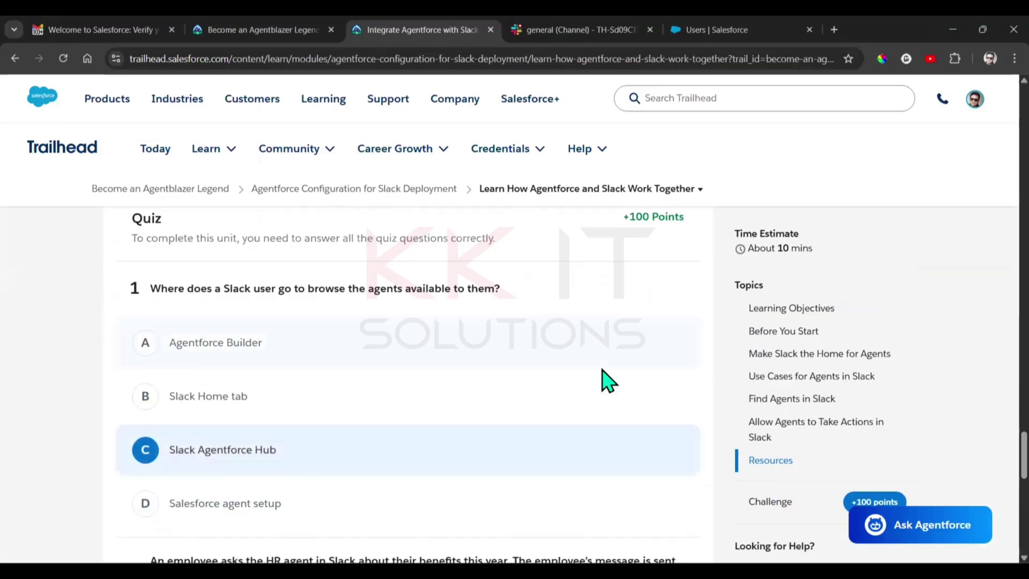
scroll(32, 385, down, 7)
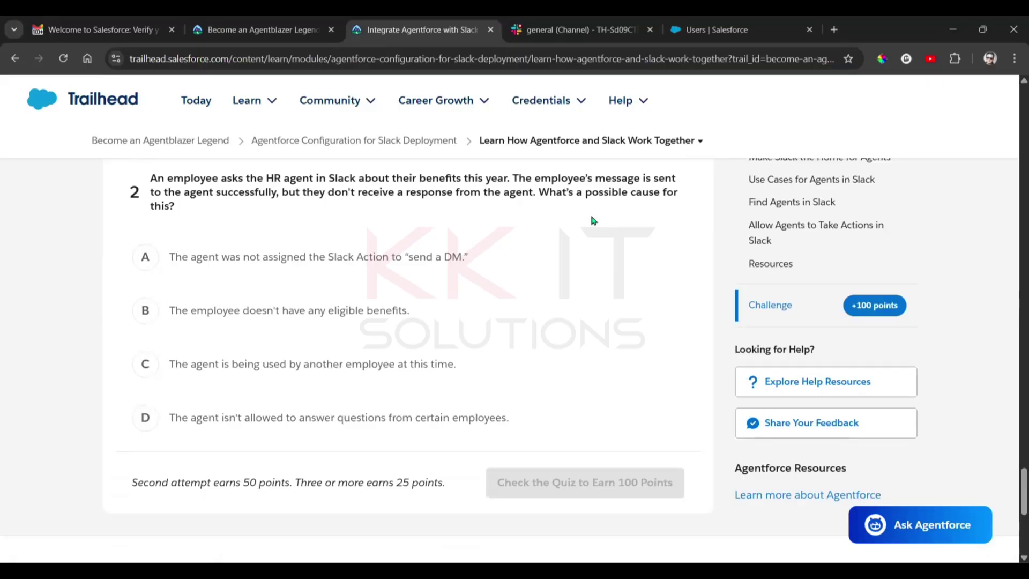
click(156, 260)
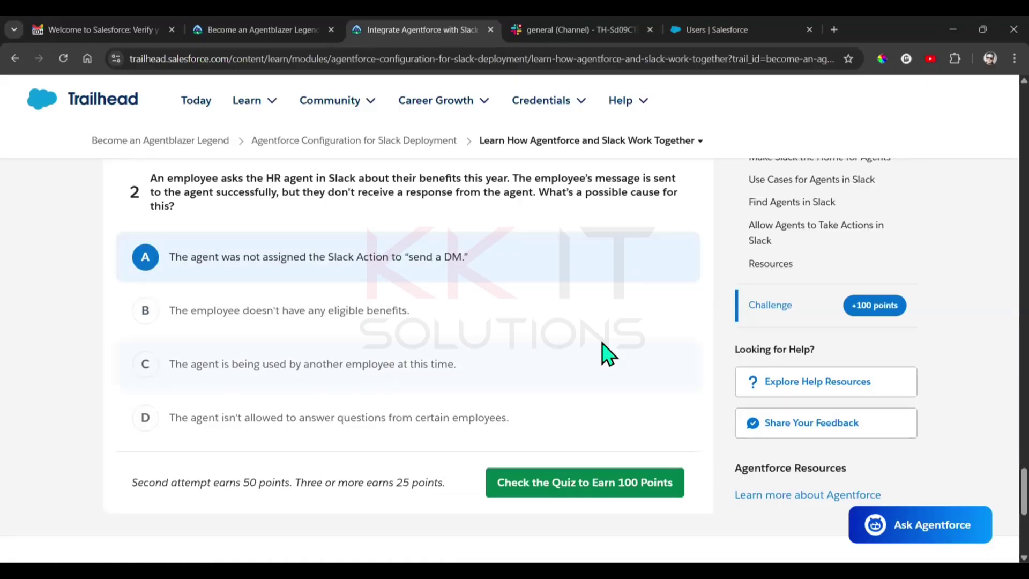
click(585, 499)
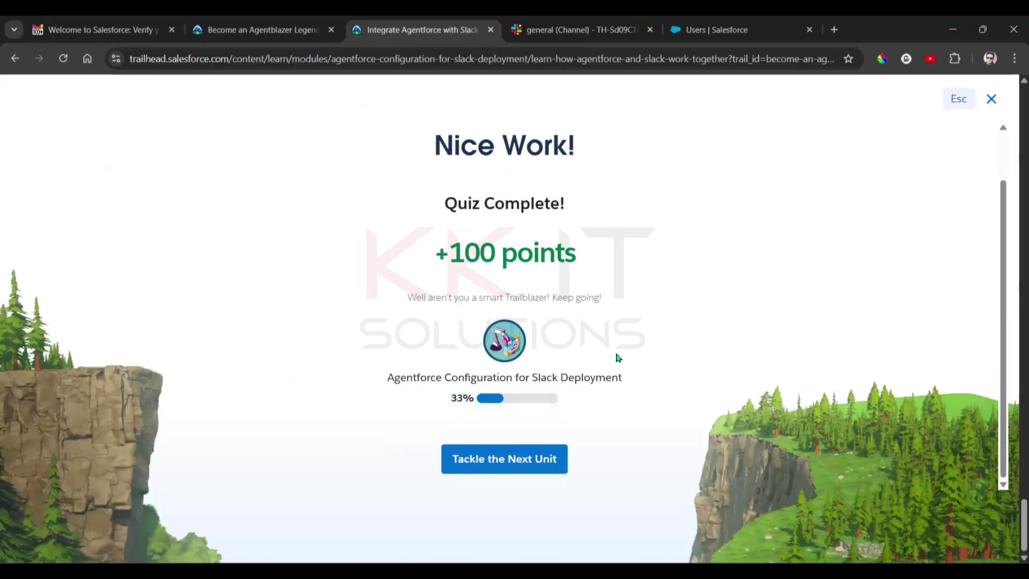
Continue to the unit "Configure a Slack Agent in Salesforce" and read its instructions for launching the org and adding Slack actions.
click(488, 460)
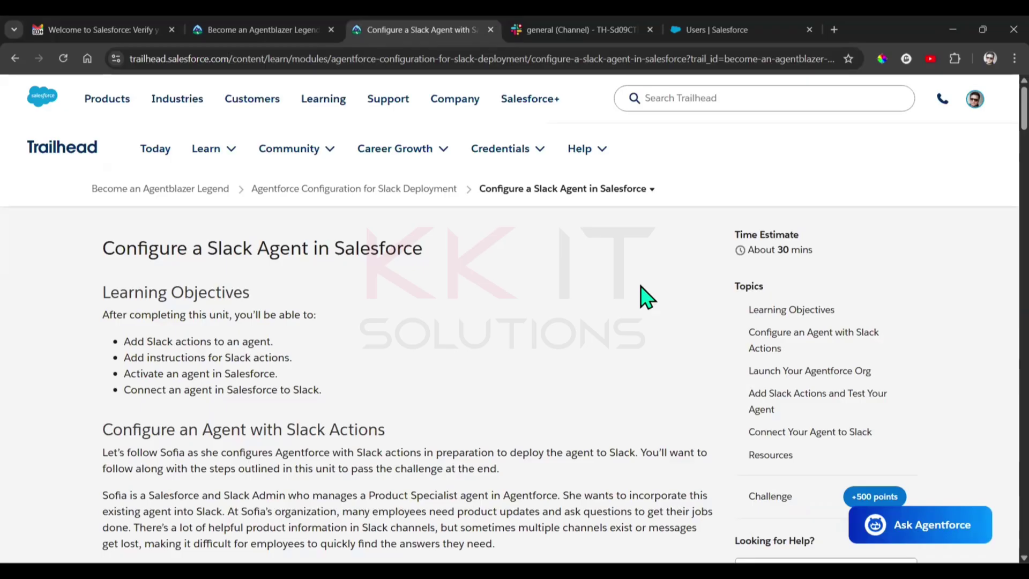
scroll(646, 289, down, 8)
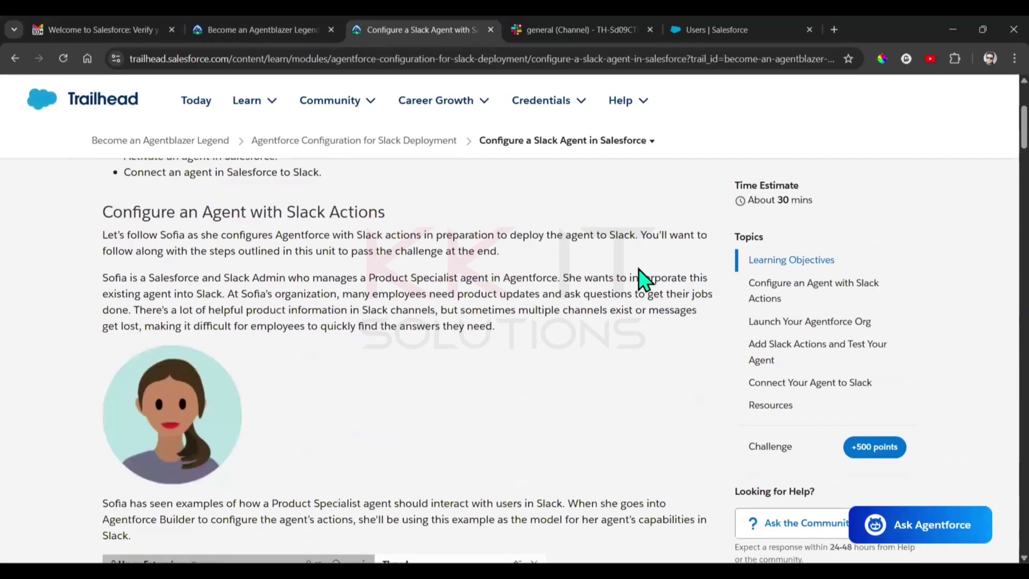
scroll(645, 279, down, 7)
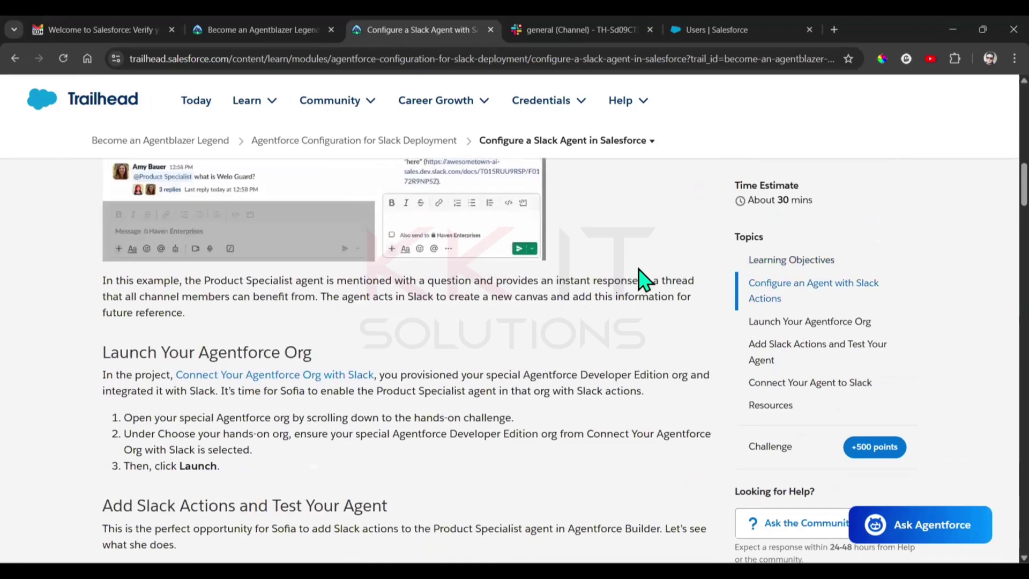
scroll(645, 280, down, 1)
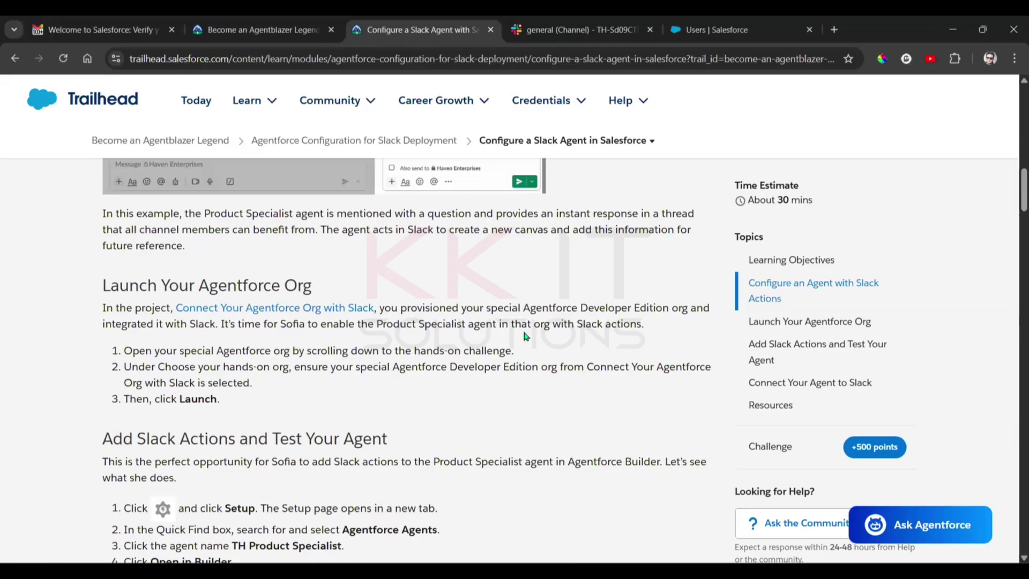
scroll(526, 336, down, 1)
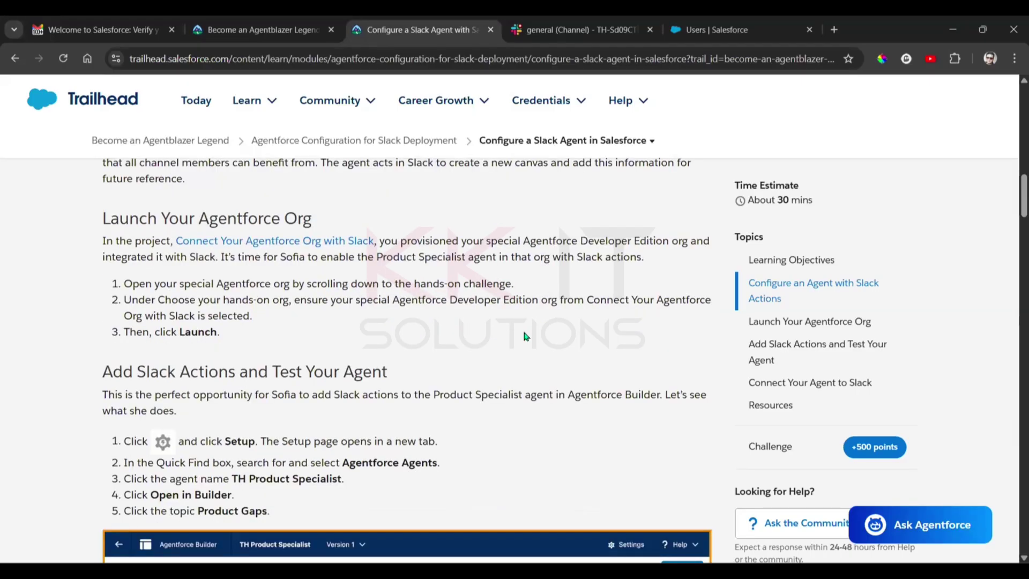
scroll(526, 336, down, 2)
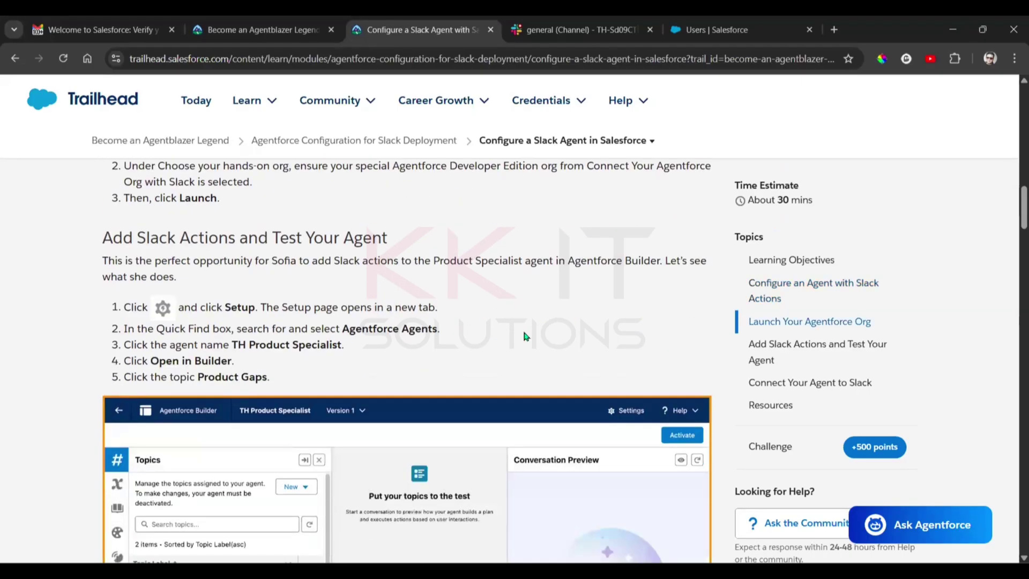
scroll(526, 335, up, 1)
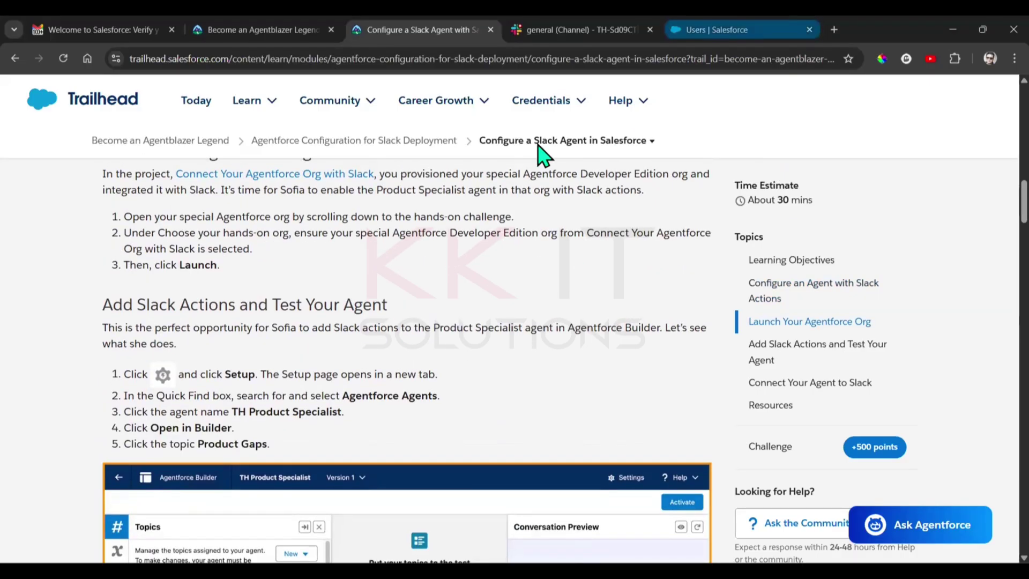
Switch to Salesforce Setup, search for "Agentforce ag" and open the Agentforce Agents page.
click(713, 29)
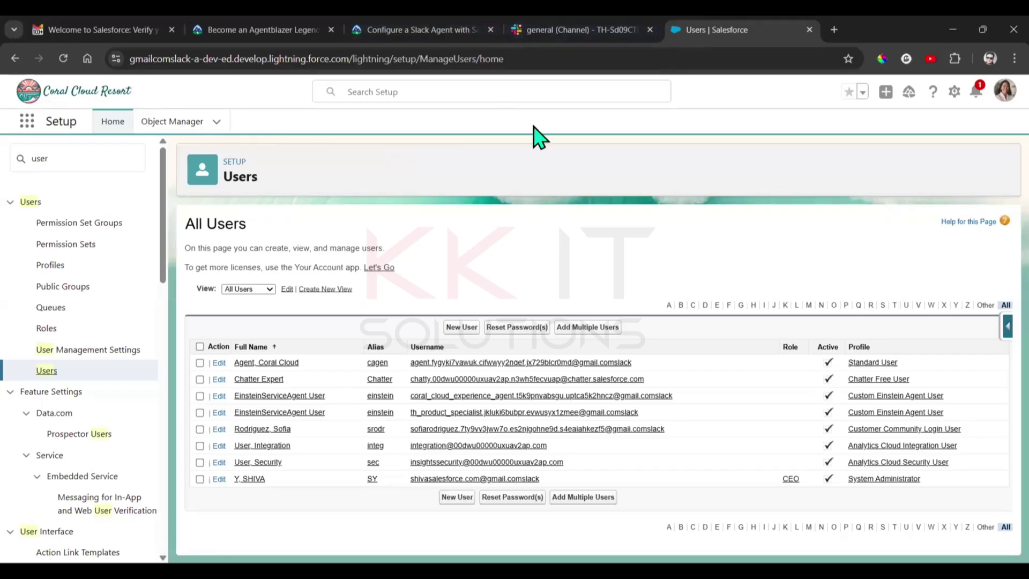
double_click(16, 157)
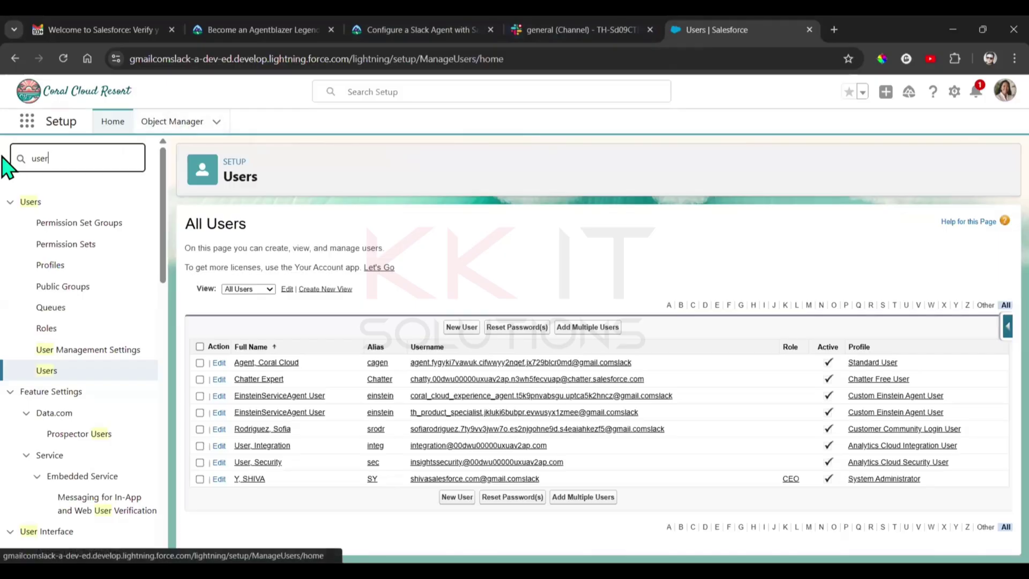
text(Agentforce ag)
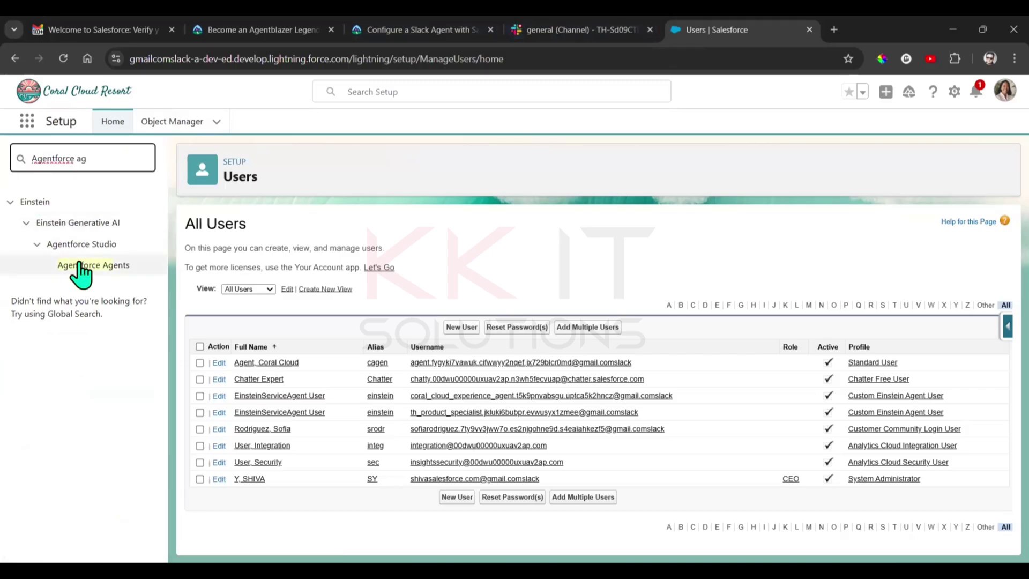
click(79, 265)
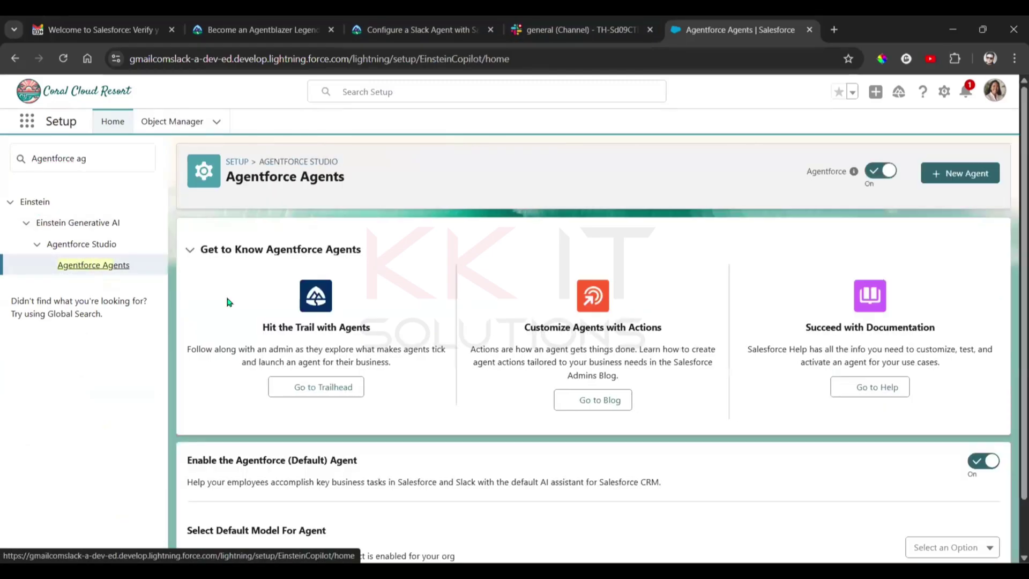
Open the TH Product Specialist agent from the list of agents.
scroll(615, 275, down, 1)
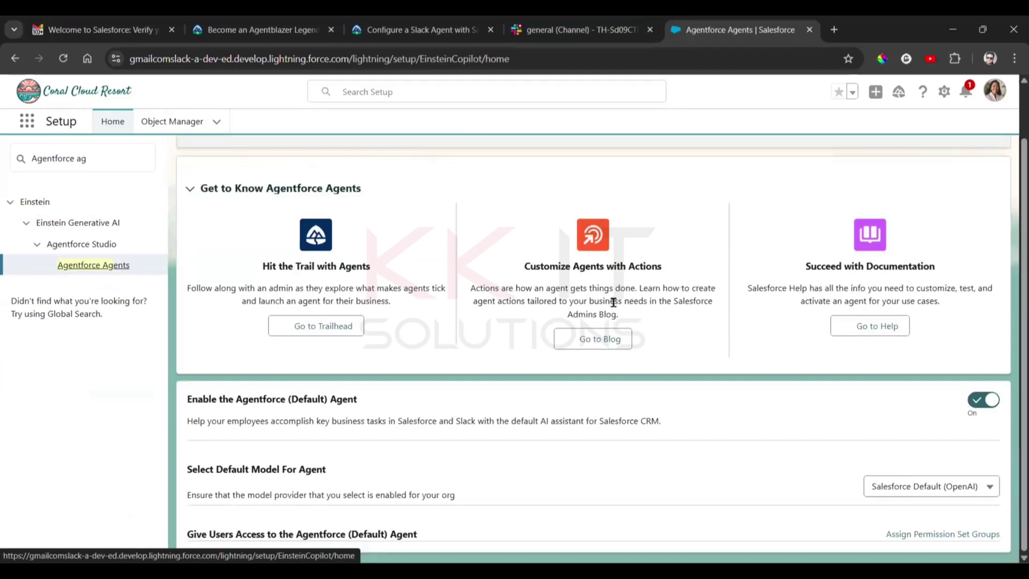
scroll(616, 310, down, 2)
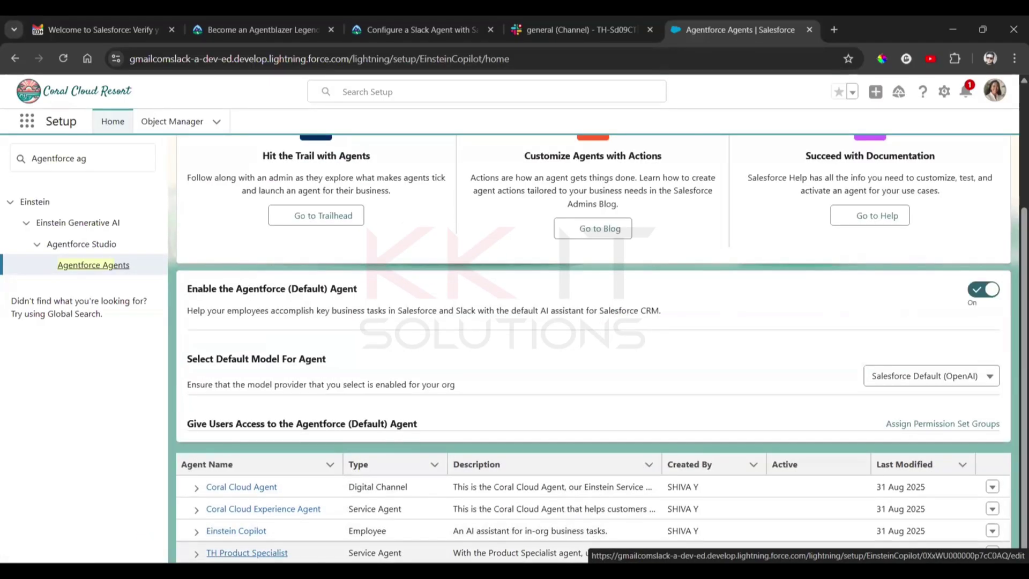
click(230, 554)
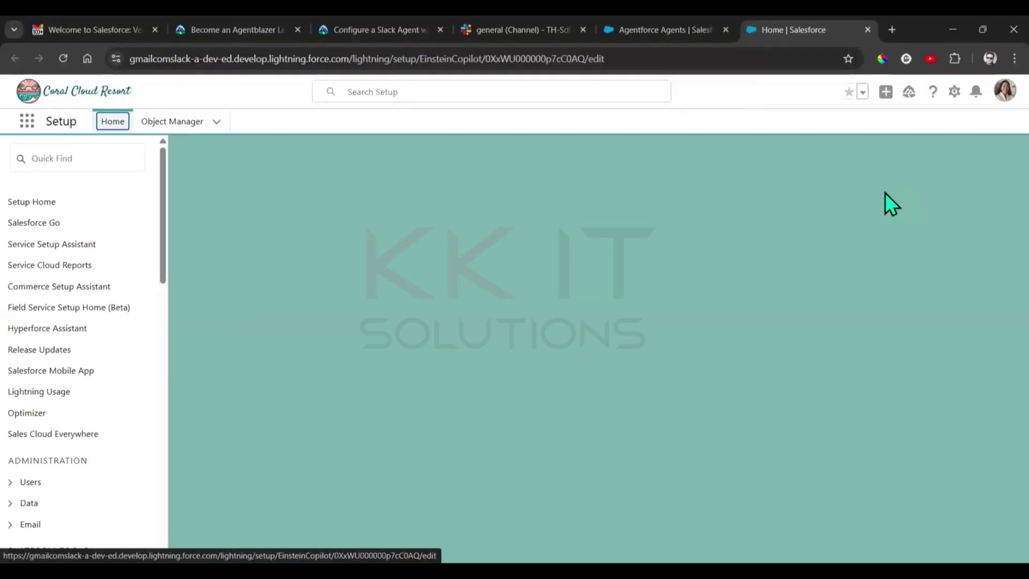
Check the Trailhead instructions, open the TH Product Specialist agent in Agentforce Builder and dismiss the guided tour.
click(379, 22)
scroll(290, 257, down, 4)
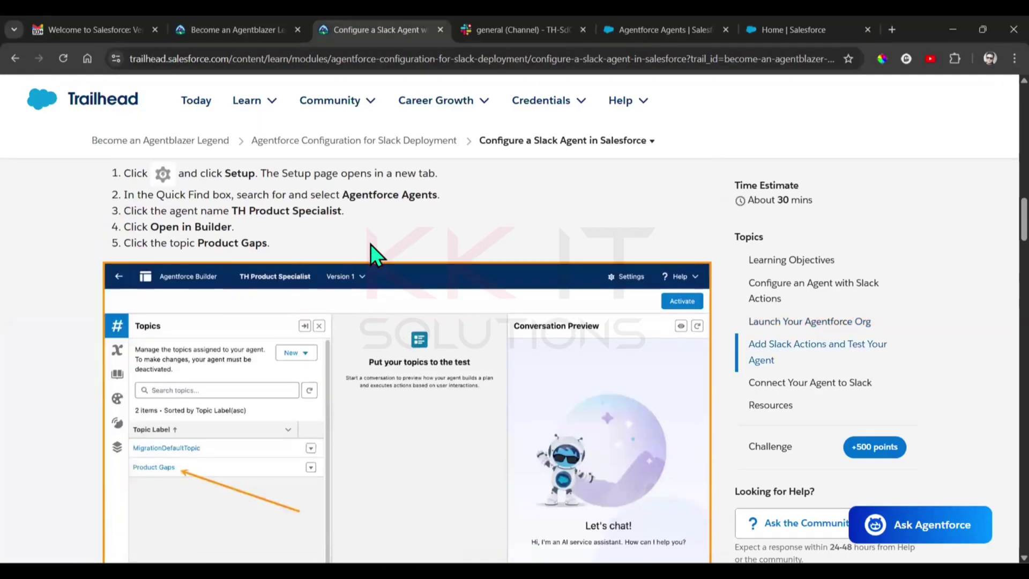
scroll(371, 243, down, 5)
click(775, 22)
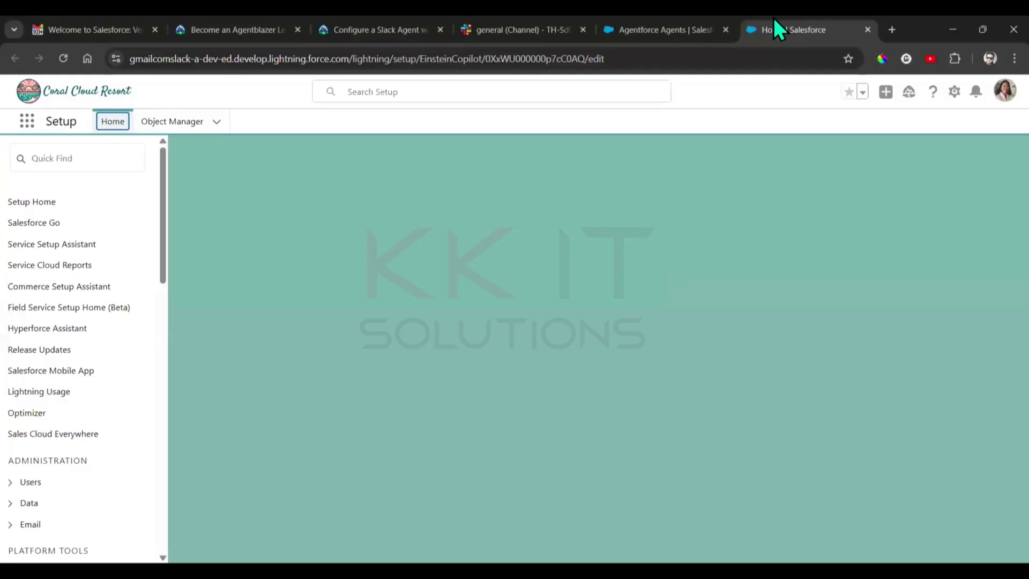
click(656, 20)
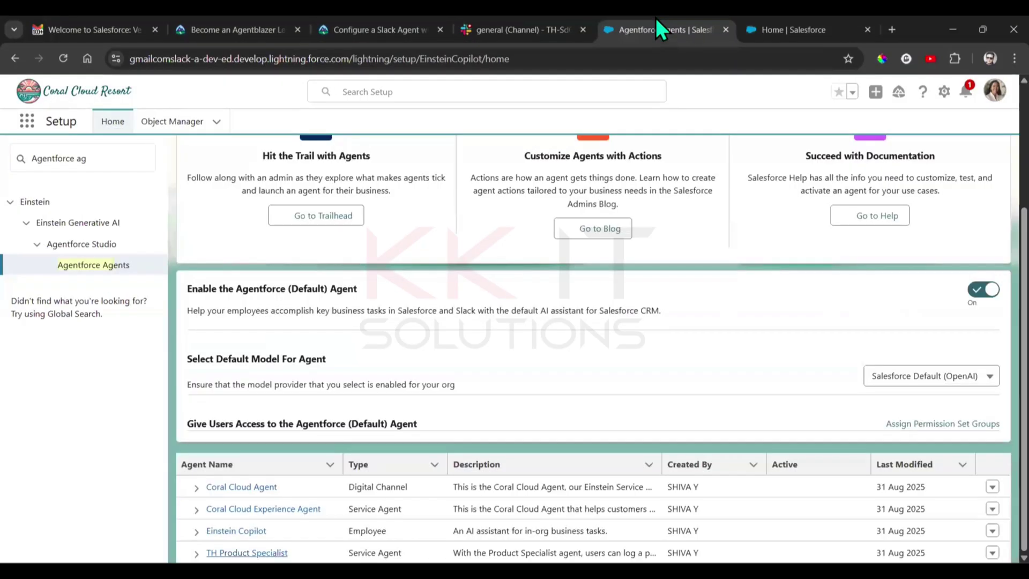
click(775, 24)
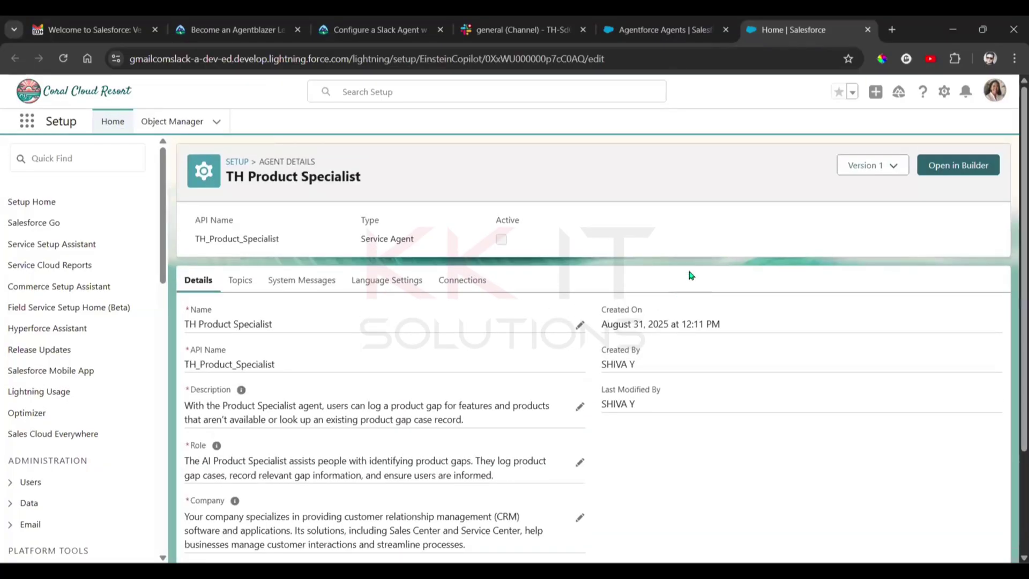
click(957, 167)
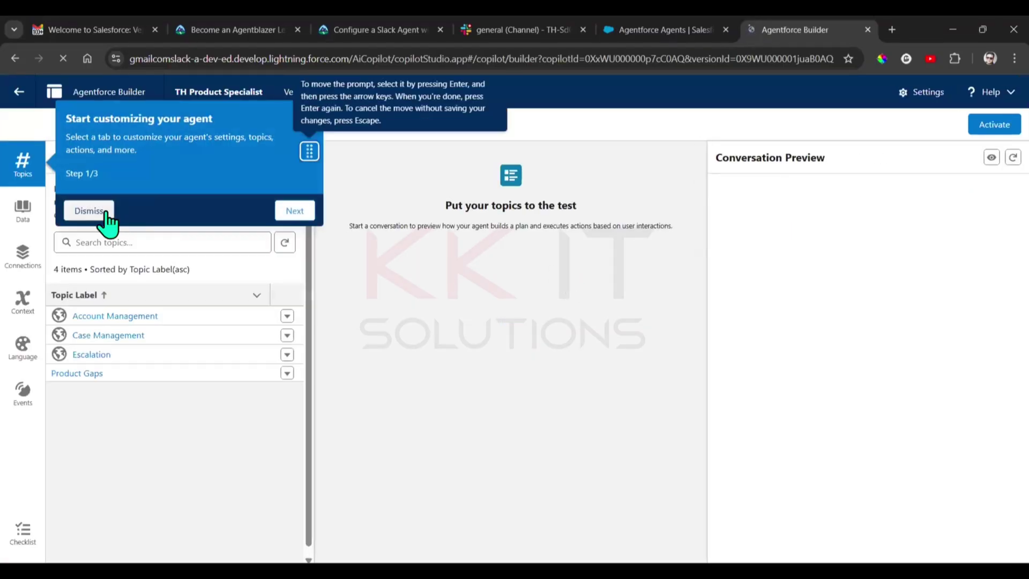
click(105, 213)
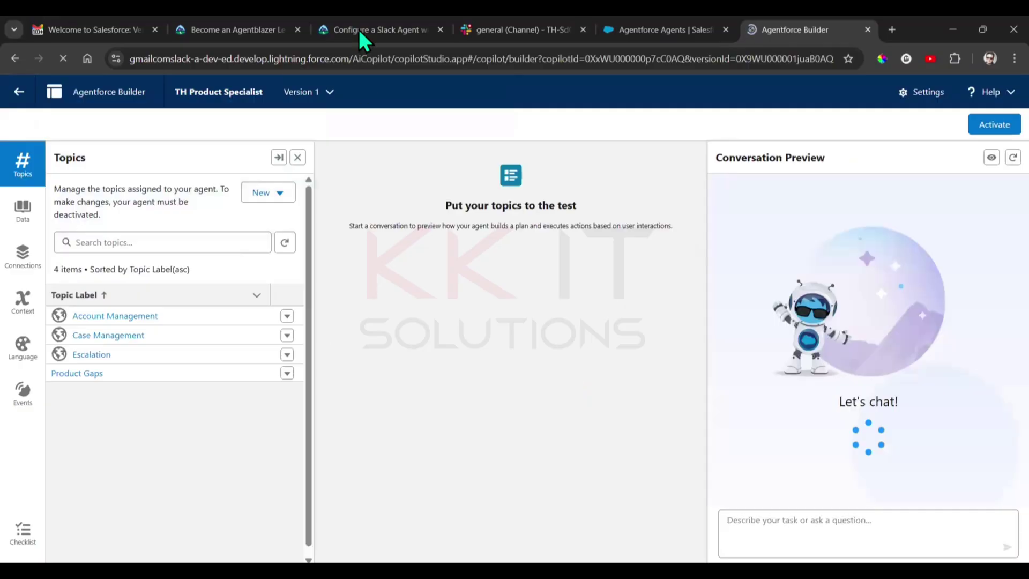
Review the Trailhead steps for adding Slack actions, then switch to Agentforce Builder and open the Product Gaps topic.
key(ctrl+3)
scroll(315, 361, up, 5)
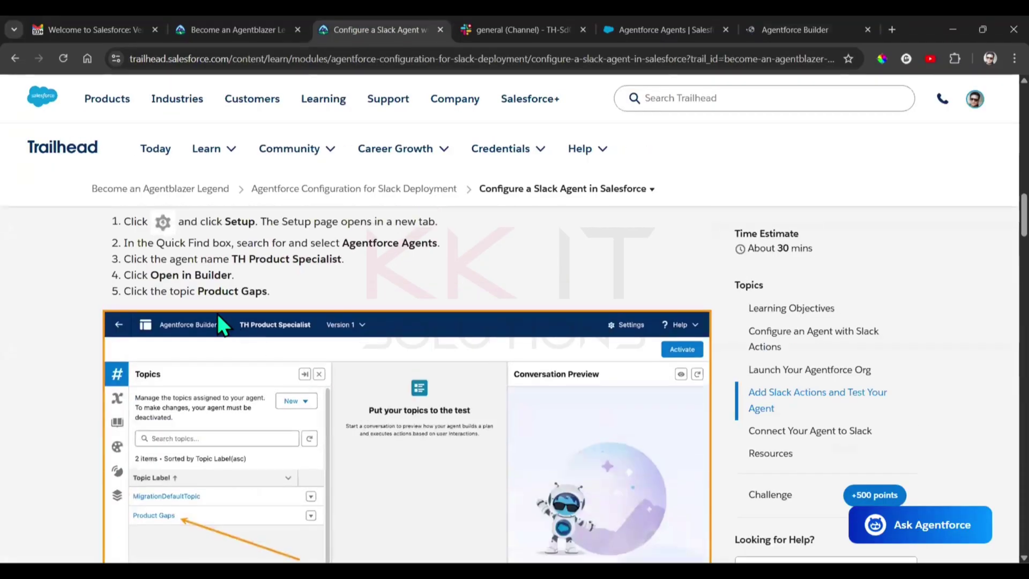
scroll(352, 286, down, 5)
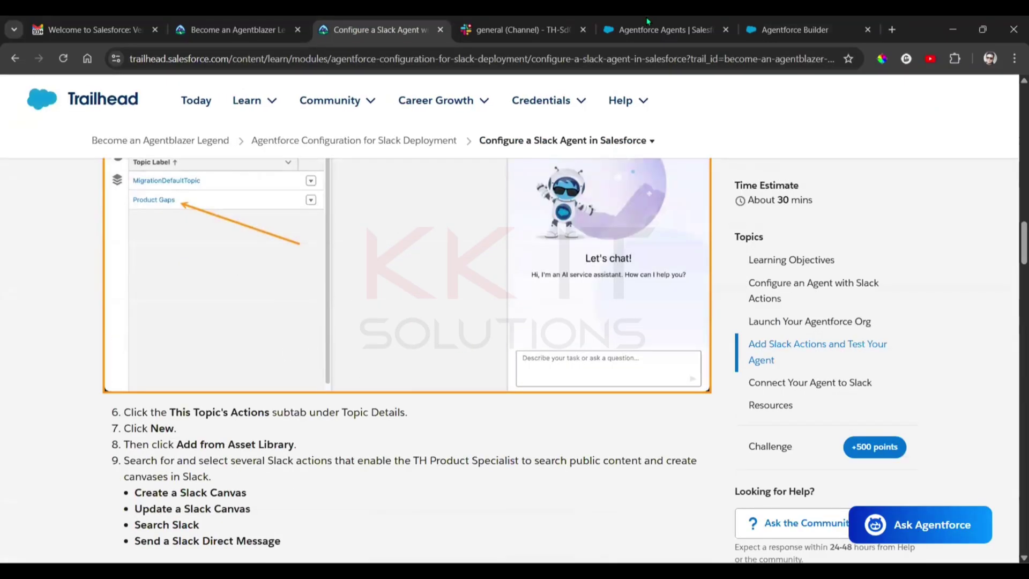
click(800, 21)
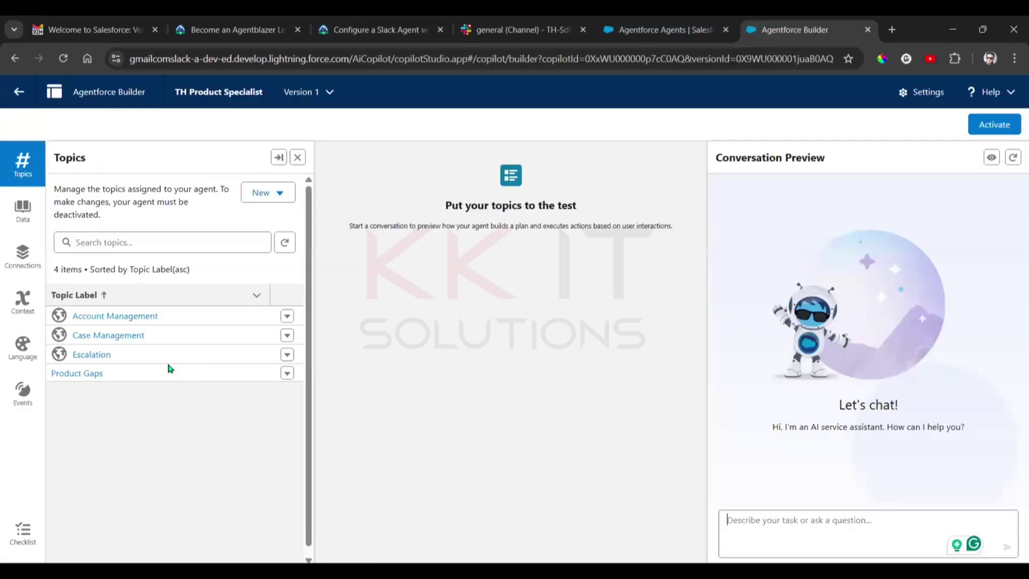
click(78, 374)
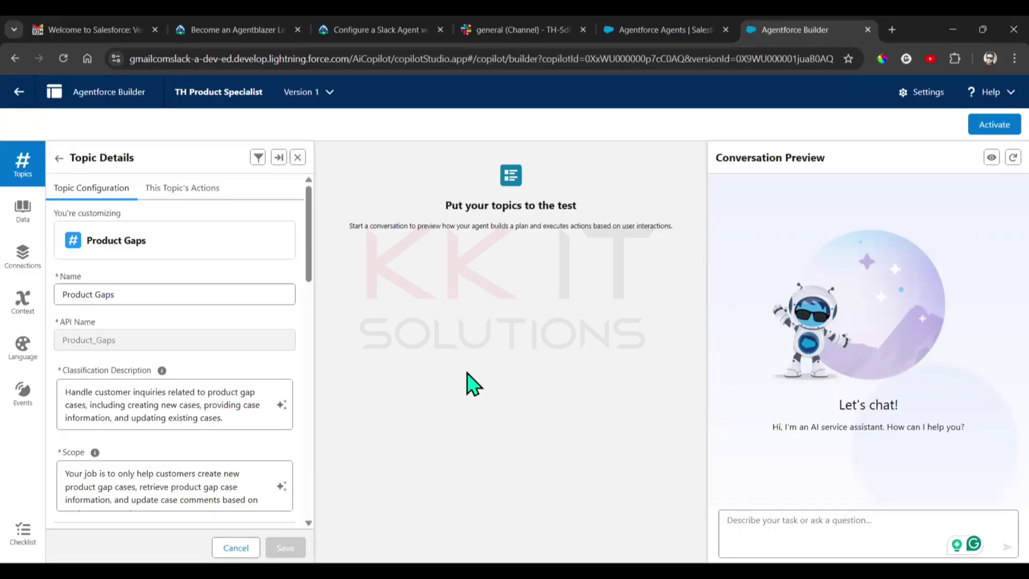
Start adding actions from the asset library to the Product Gaps topic and check which Slack actions Trailhead requires.
click(180, 197)
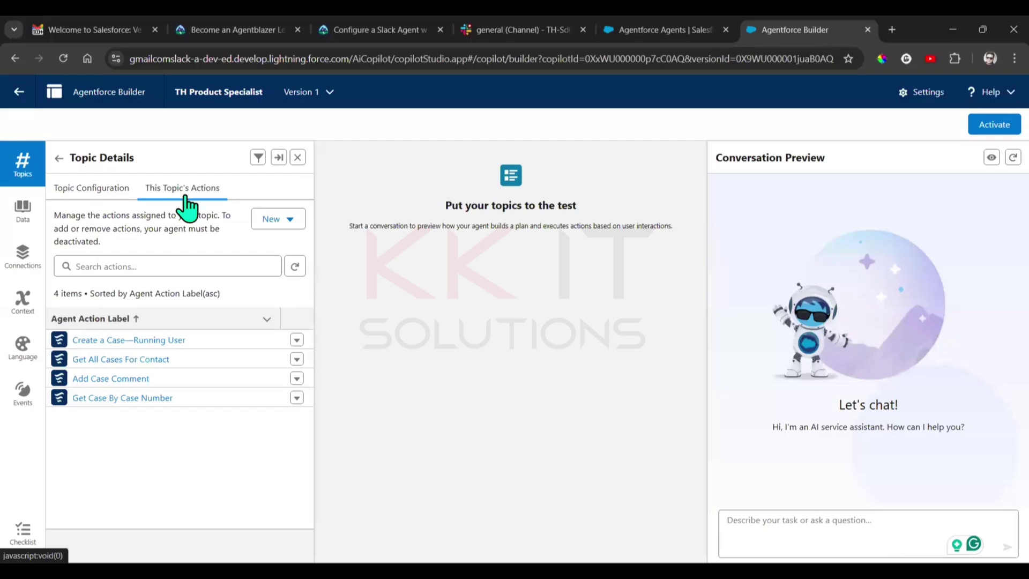
click(289, 220)
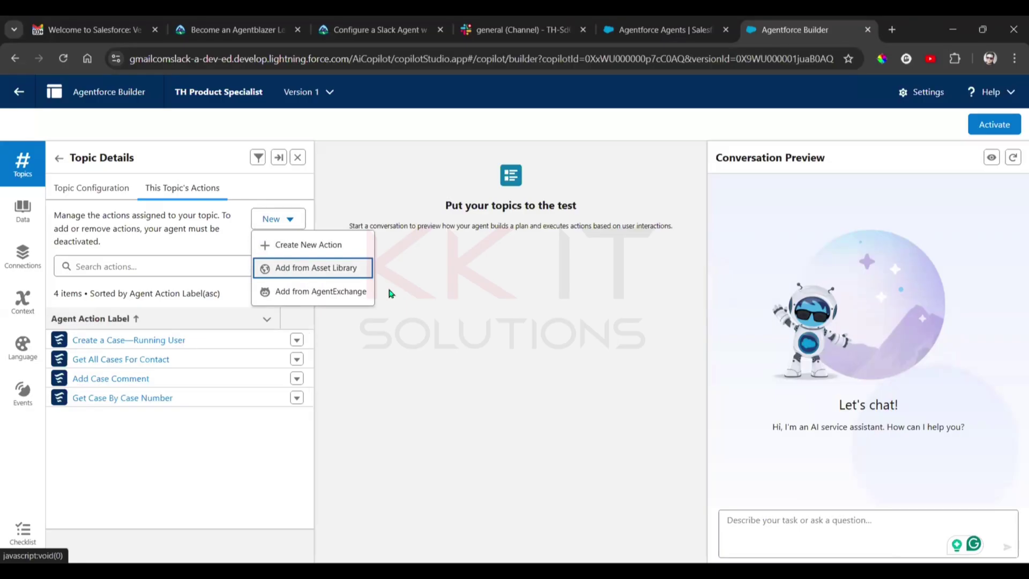
key(Escape)
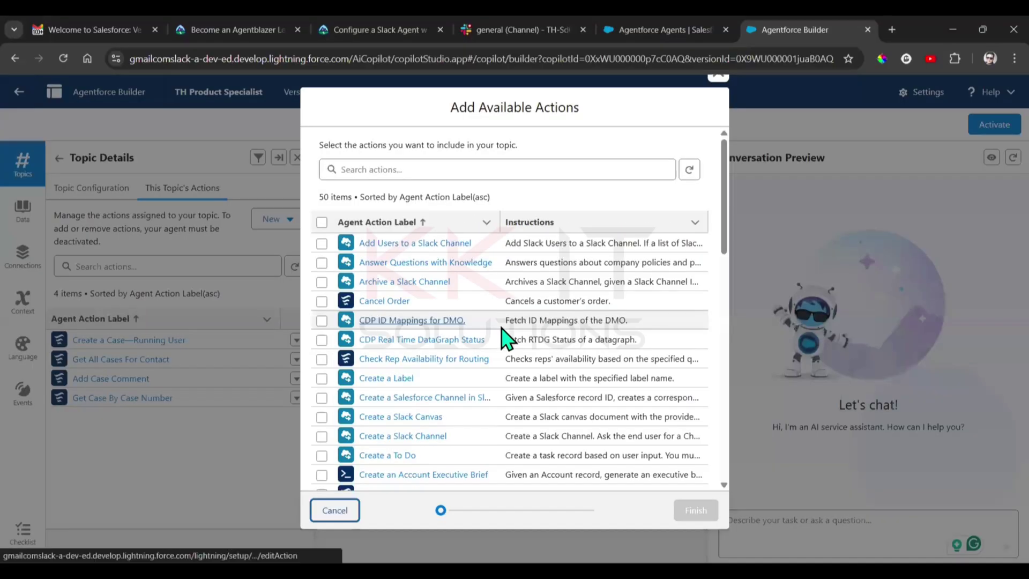
click(358, 29)
scroll(161, 271, down, 3)
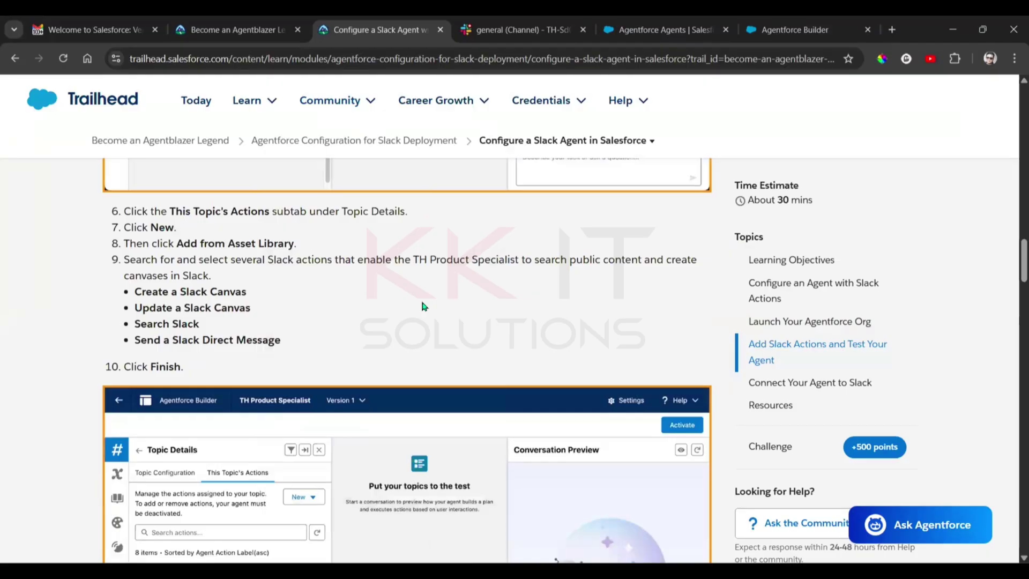
click(791, 22)
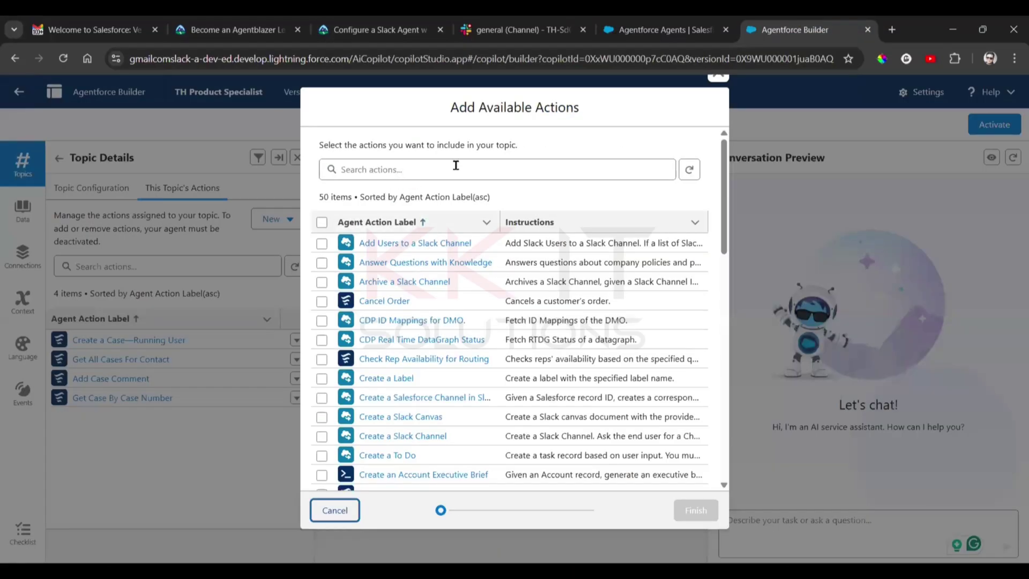
click(387, 166)
text(slack)
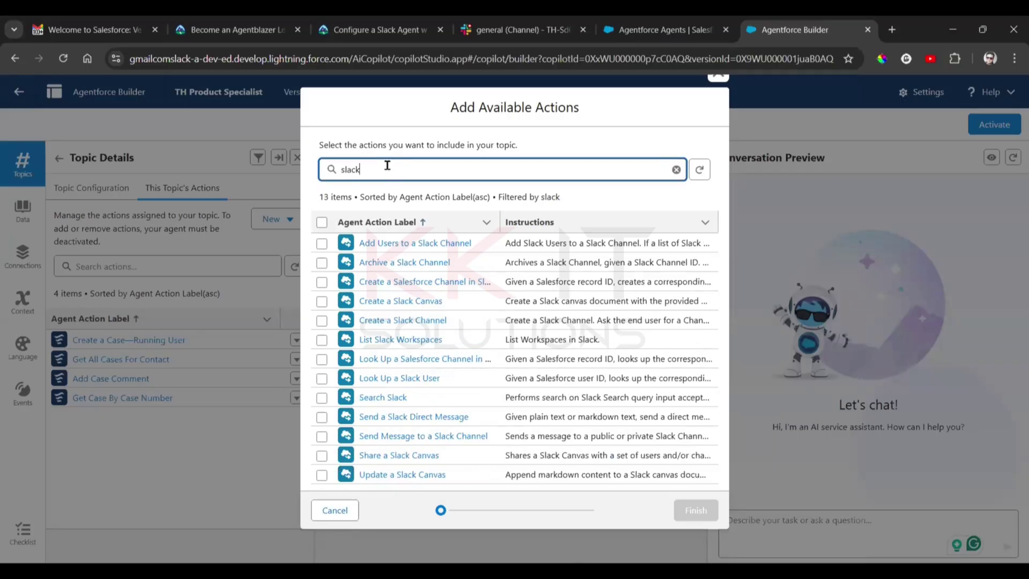
text( can)
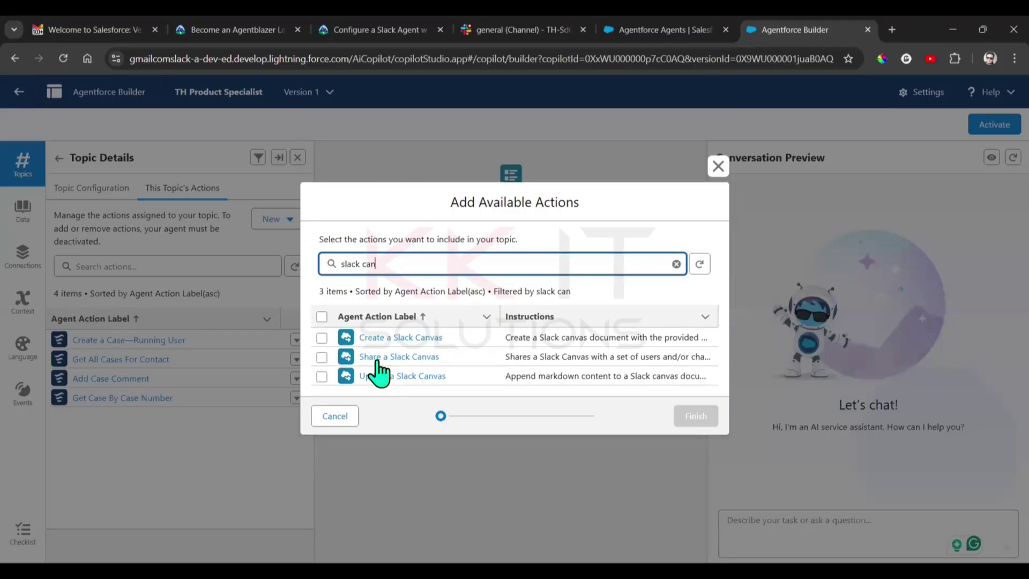
click(321, 342)
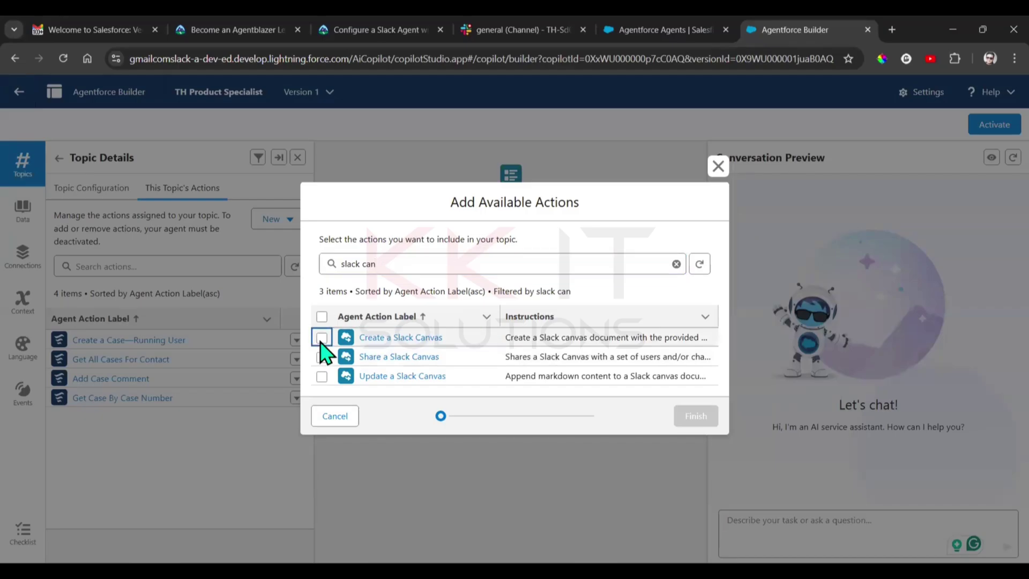
Copy the action name "Create a Slack Canvas" from Trailhead, search the available actions for it and select it.
click(380, 30)
drag(246, 292, 147, 289)
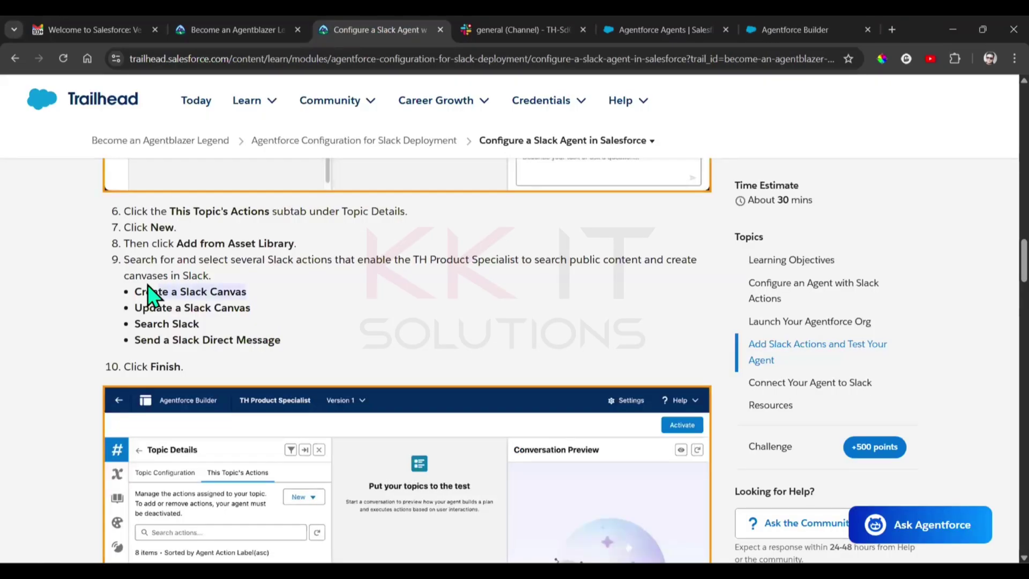
click(793, 28)
click(320, 266)
key(ctrl+a)
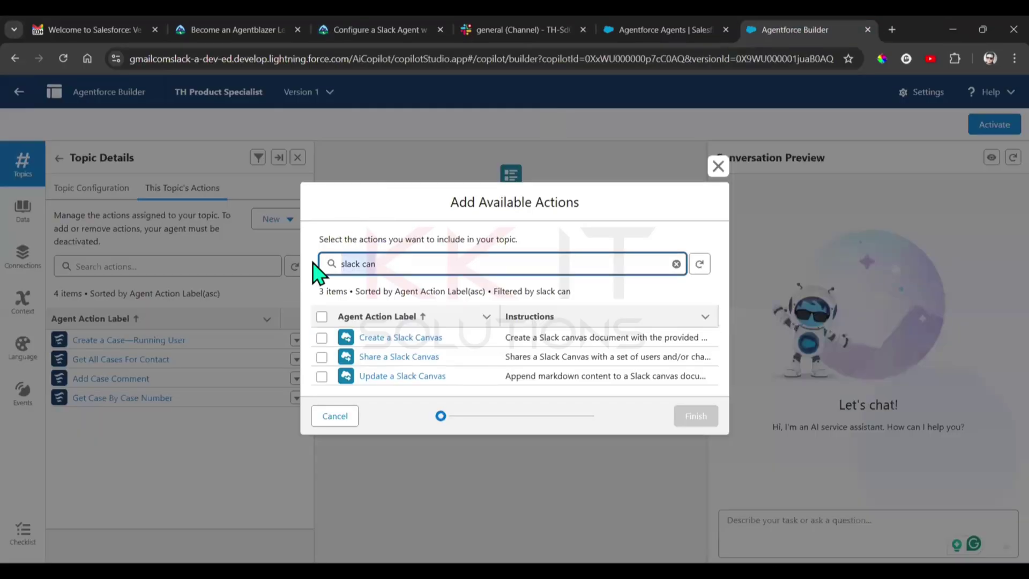
text(Create a Slack Canvas)
click(322, 357)
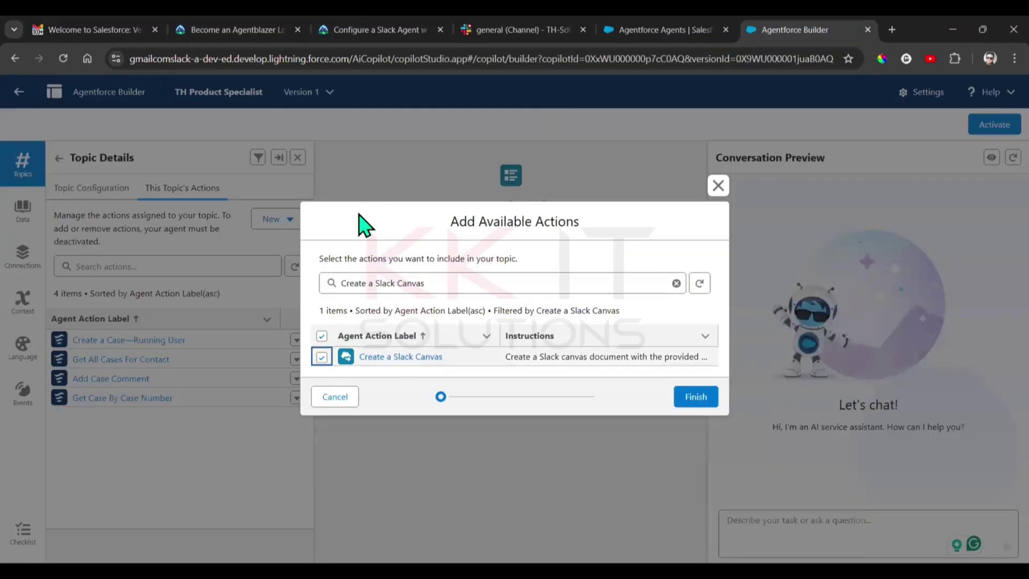
Copy "Update a Slack Canvas" from the Trailhead list, search the available actions for it and select it.
click(375, 30)
triple_click(182, 311)
key(ctrl+c)
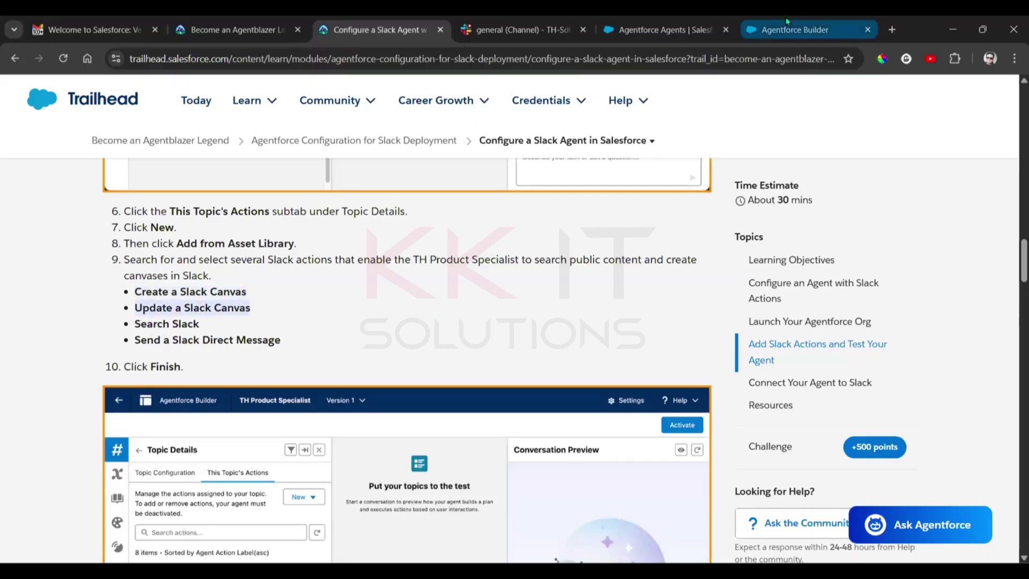
click(811, 32)
key(ctrl+a)
key(ctrl+v)
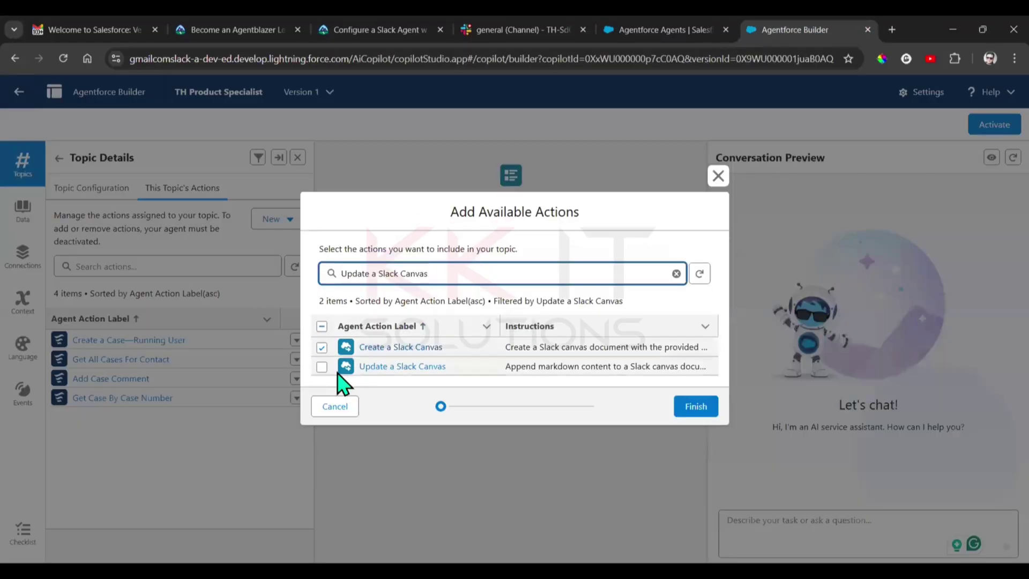
click(322, 366)
Copy "Search Slack" from the Trailhead list, search the available actions for it and select it.
click(375, 30)
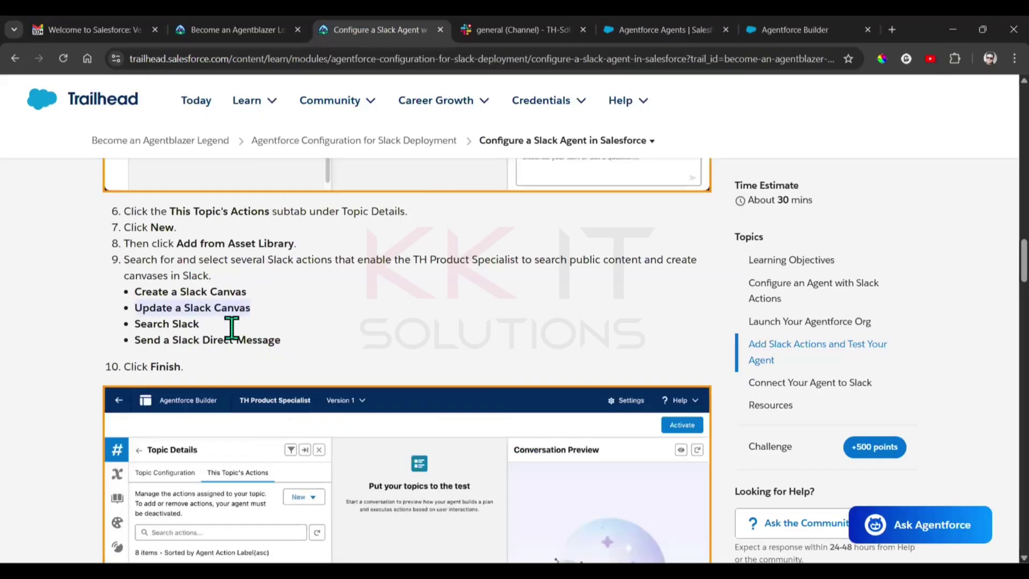
triple_click(139, 324)
key(ctrl+c)
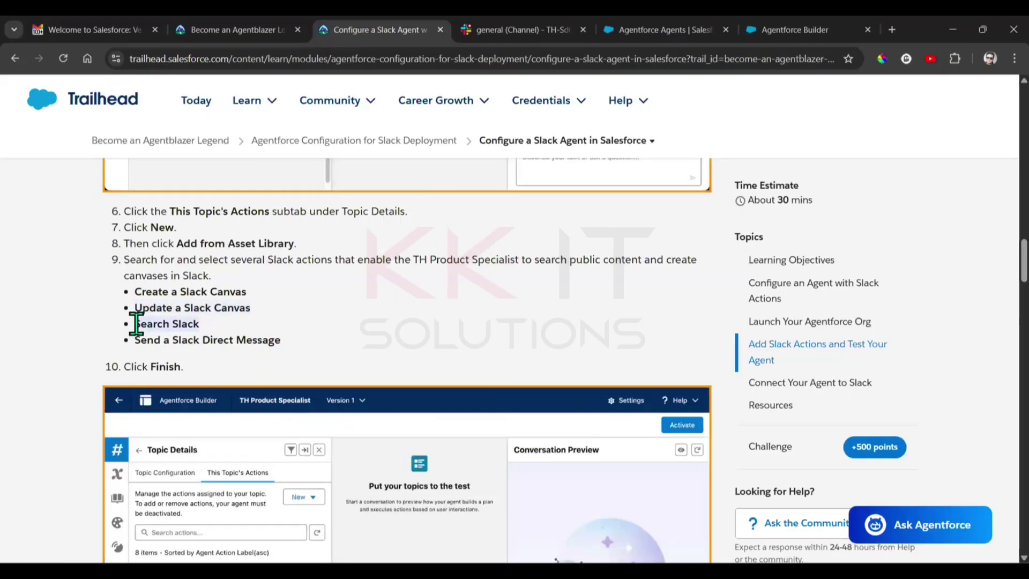
click(787, 26)
click(429, 266)
key(ctrl+a)
key(ctrl+v)
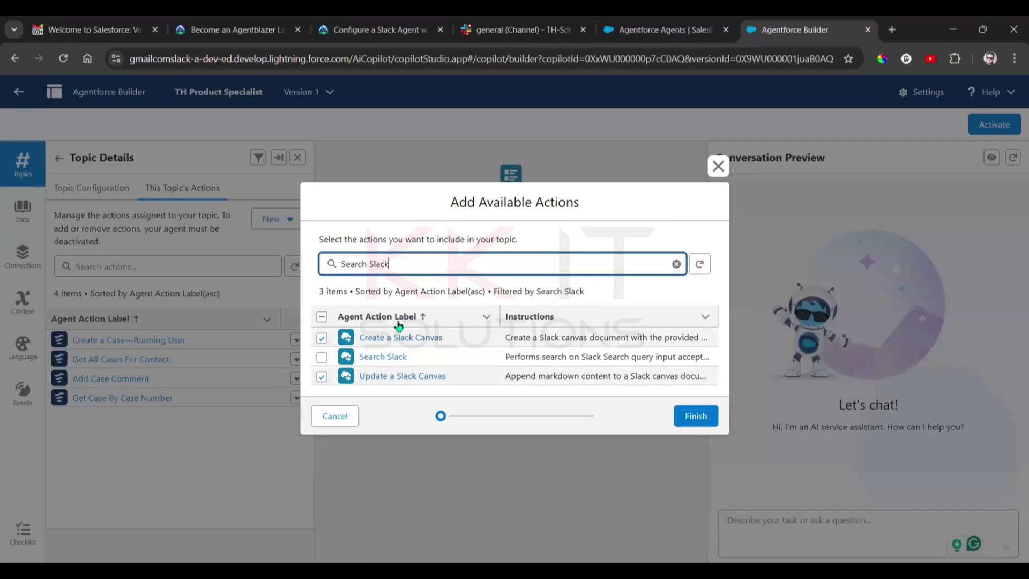
Find and select the "Send a Slack Direct Message" action named in Trailhead, then finish adding the four selected actions to the topic.
click(375, 29)
drag(283, 339, 132, 340)
key(ctrl+c)
click(755, 21)
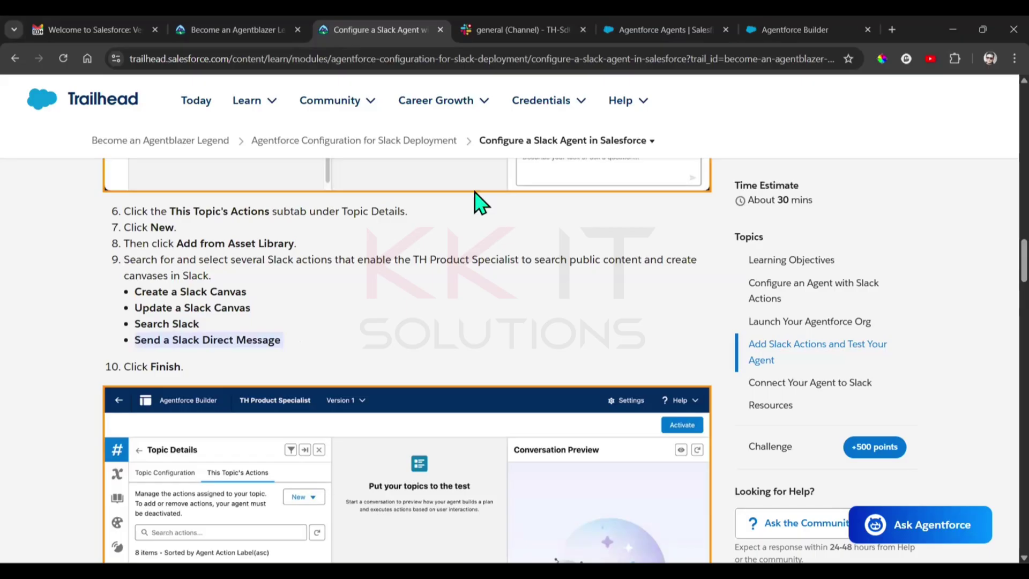
click(343, 263)
key(ctrl+v)
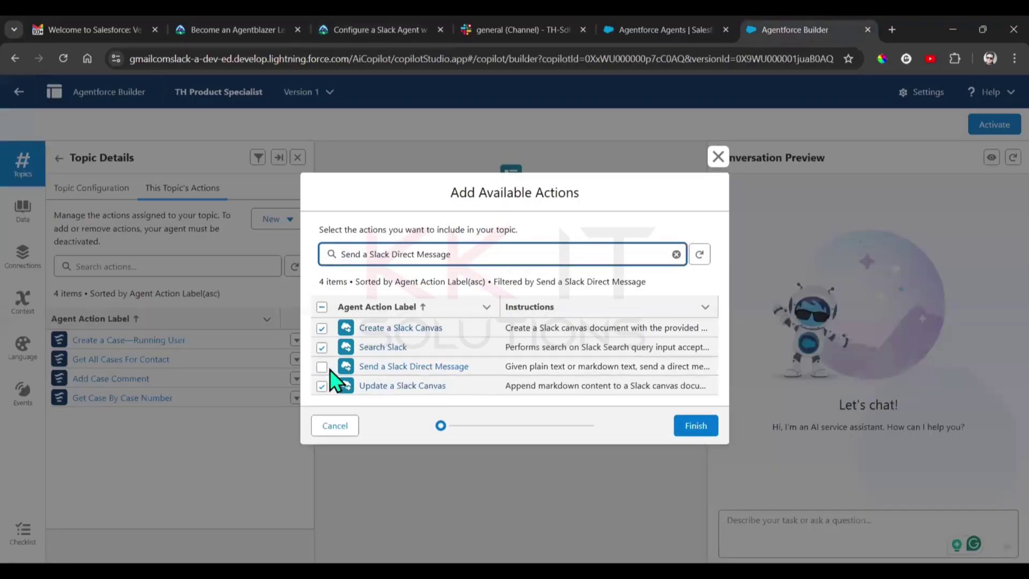
click(321, 366)
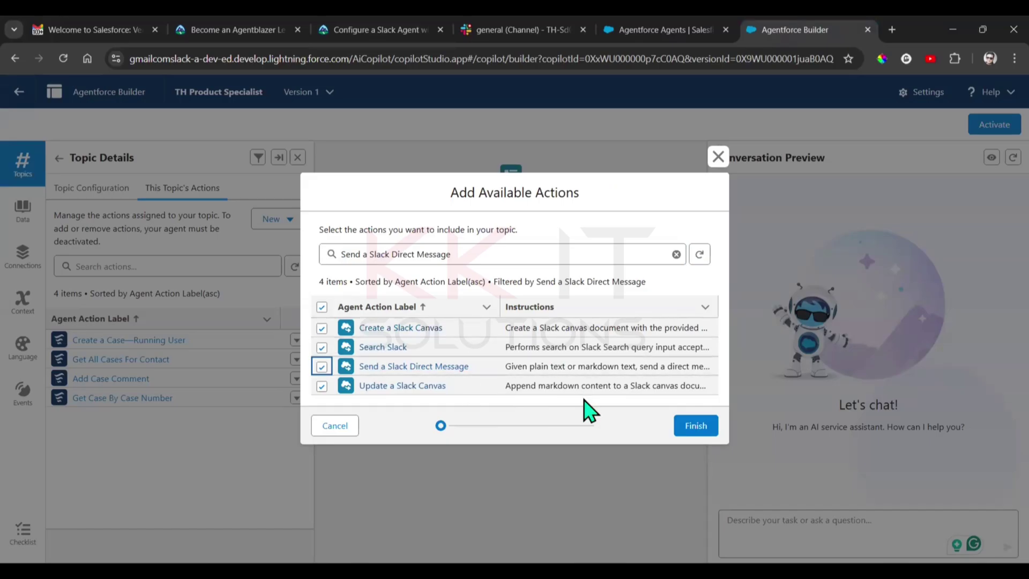
click(698, 421)
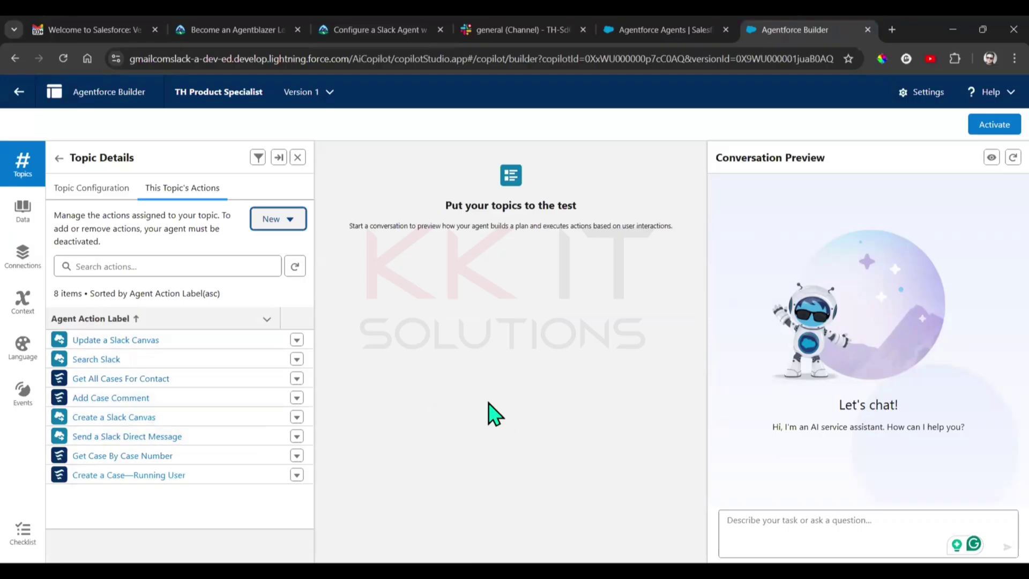
Read Trailhead's section on adding instructions for Slack actions and reopen the Product Gaps topic's configuration in Agentforce Builder.
click(407, 23)
scroll(545, 280, down, 5)
scroll(596, 310, down, 5)
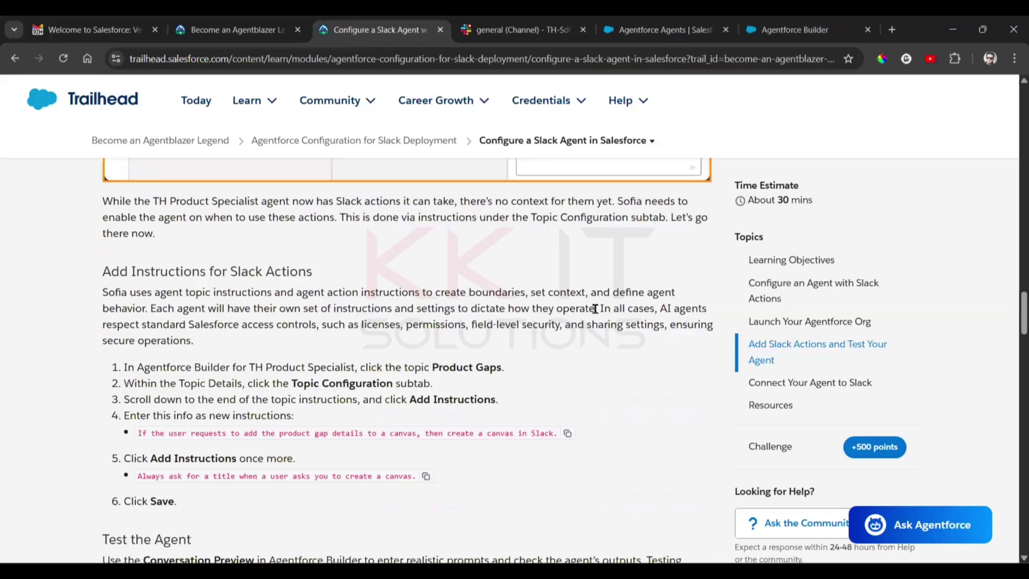
scroll(596, 311, down, 1)
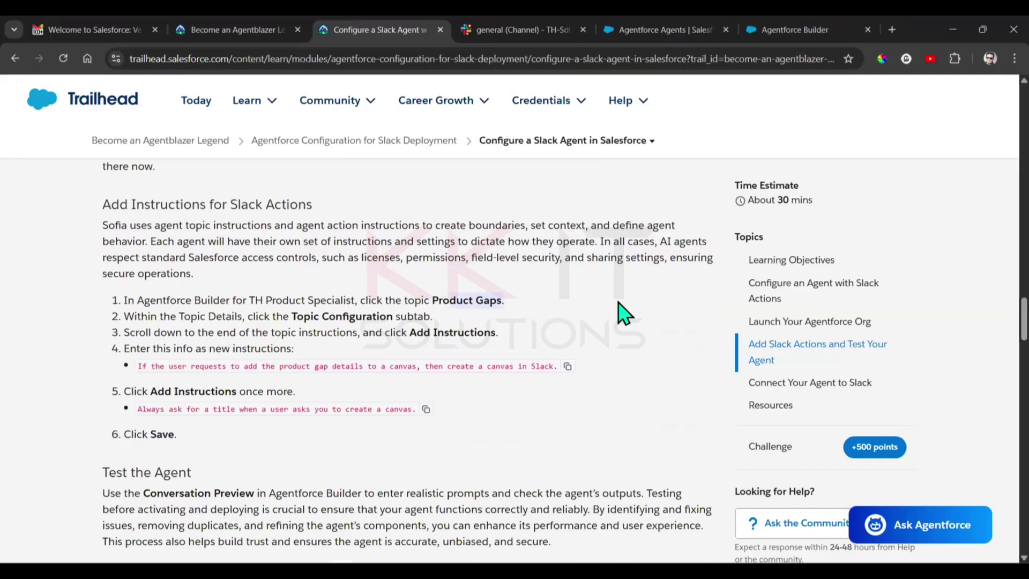
click(766, 24)
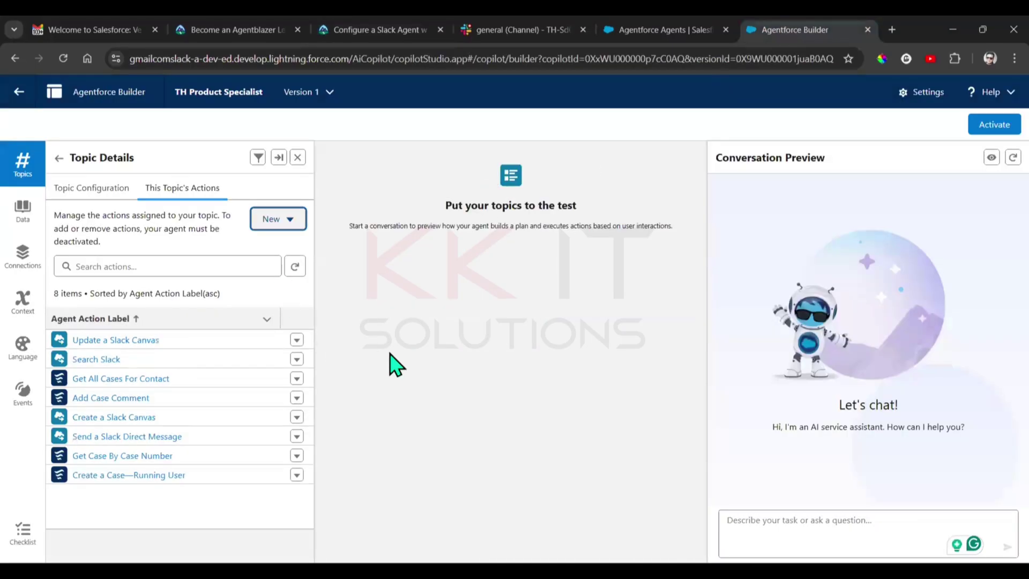
click(81, 195)
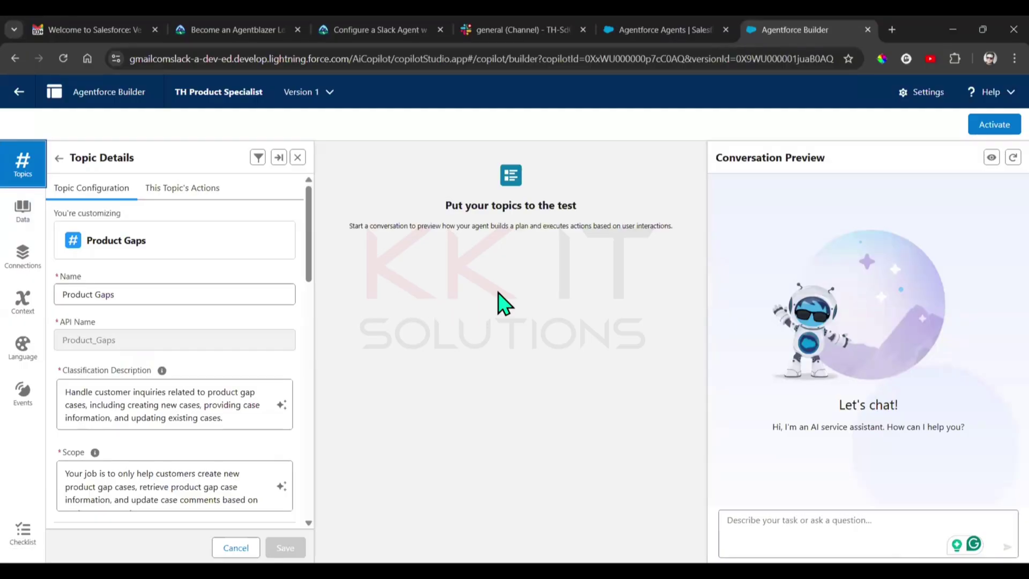
click(57, 159)
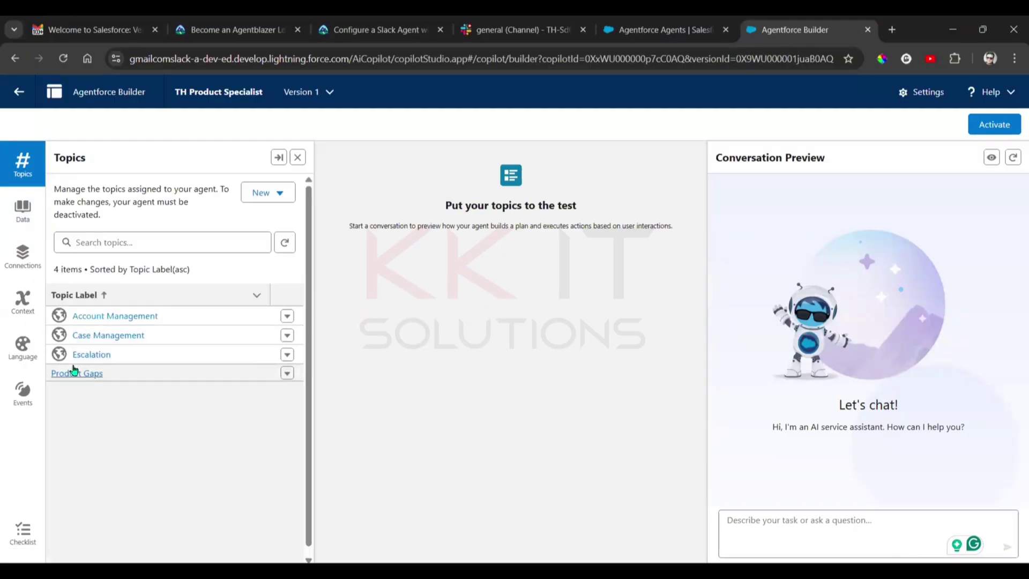
click(72, 374)
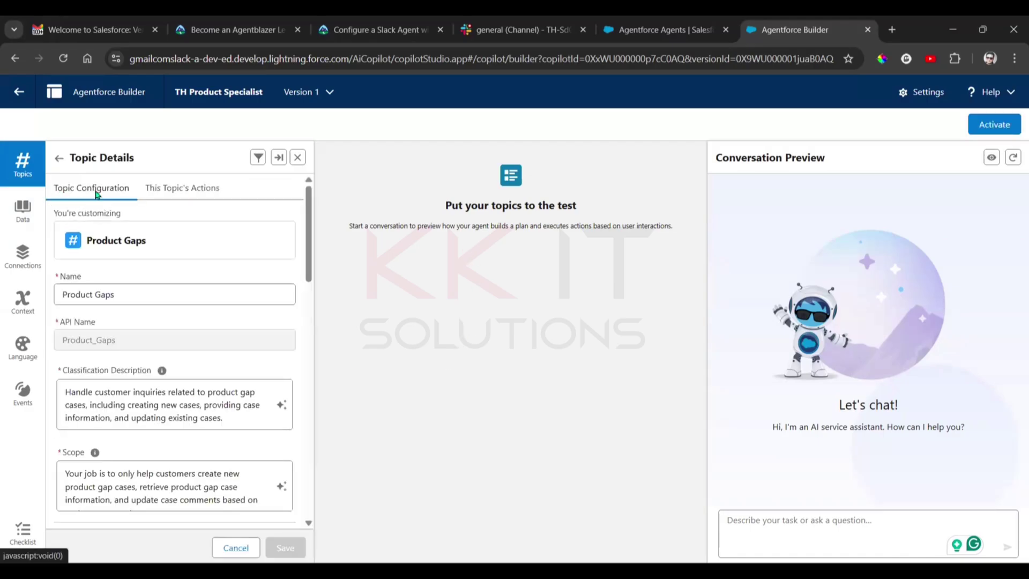
Add two blank instructions at the end of the Product Gaps topic's instruction list.
scroll(200, 333, down, 10)
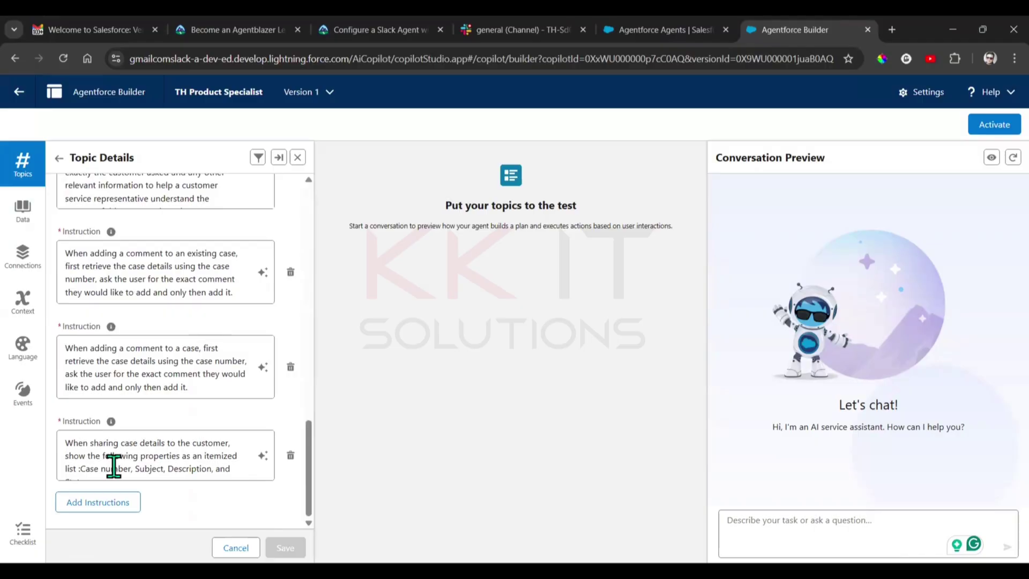
click(132, 497)
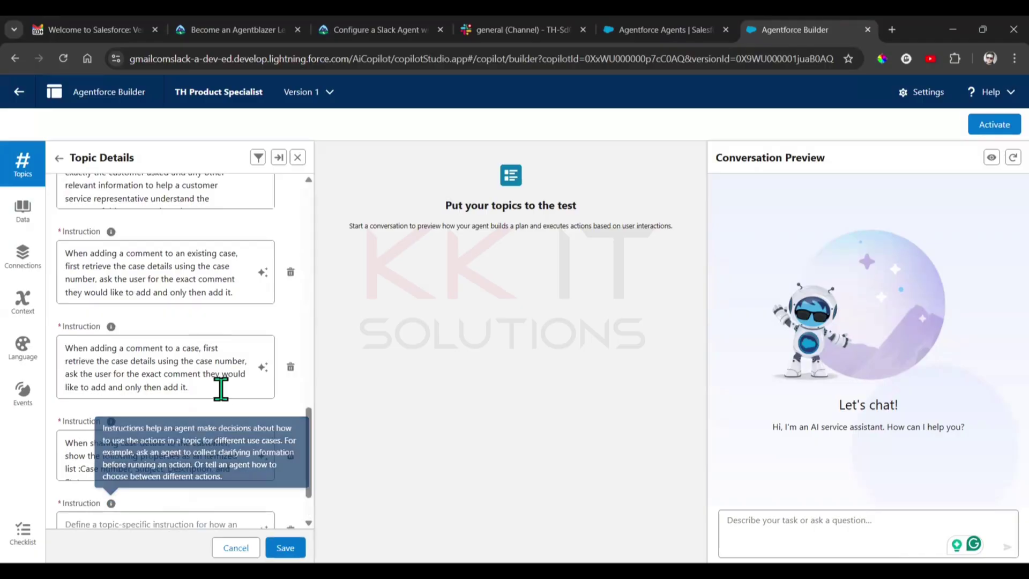
click(99, 502)
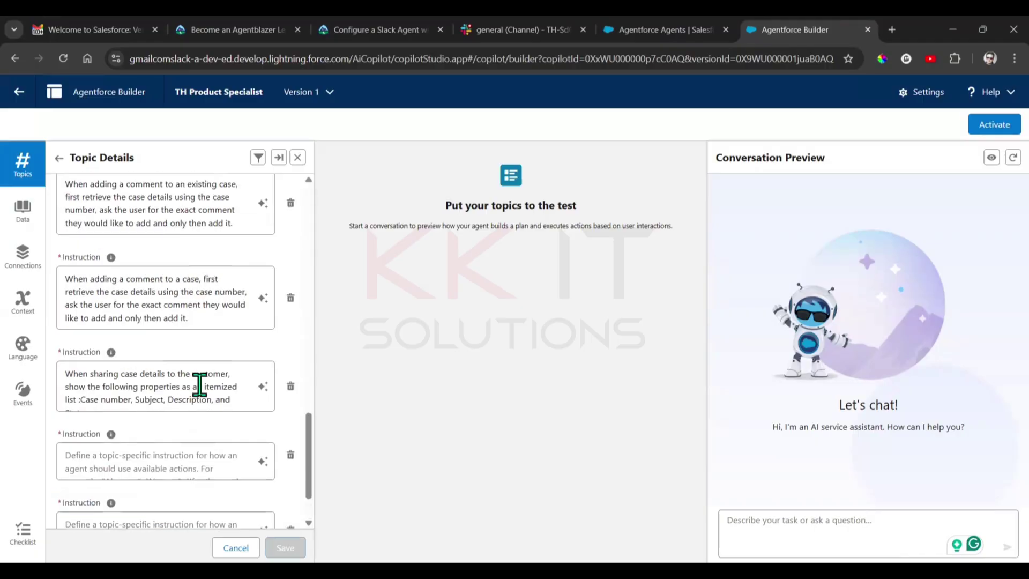
Fill the first blank Product Gaps instruction with Trailhead's "If the user requests to add the product gap details to a canvas, then create a canvas in Slack.".
click(338, 30)
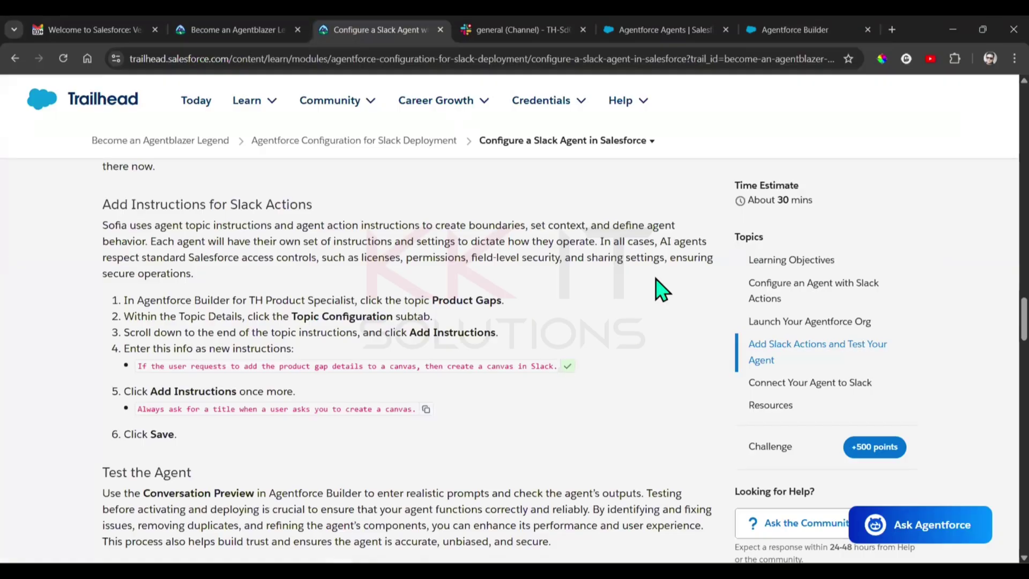
click(793, 30)
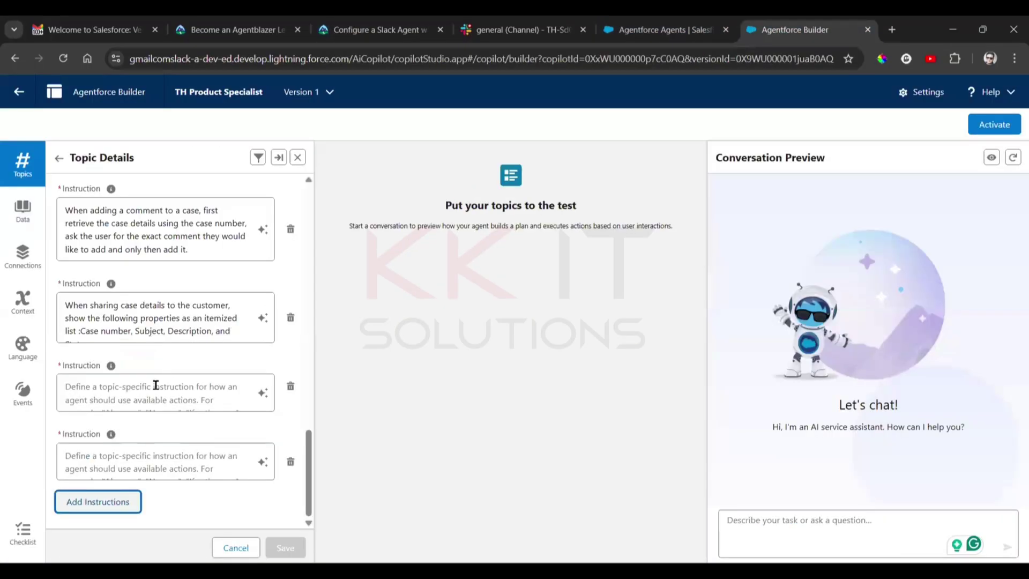
click(155, 385)
key(ctrl+v)
Copy Trailhead's "Always ask for a title when a user asks you to create a canvas." into the last blank instruction and save the topic.
click(337, 29)
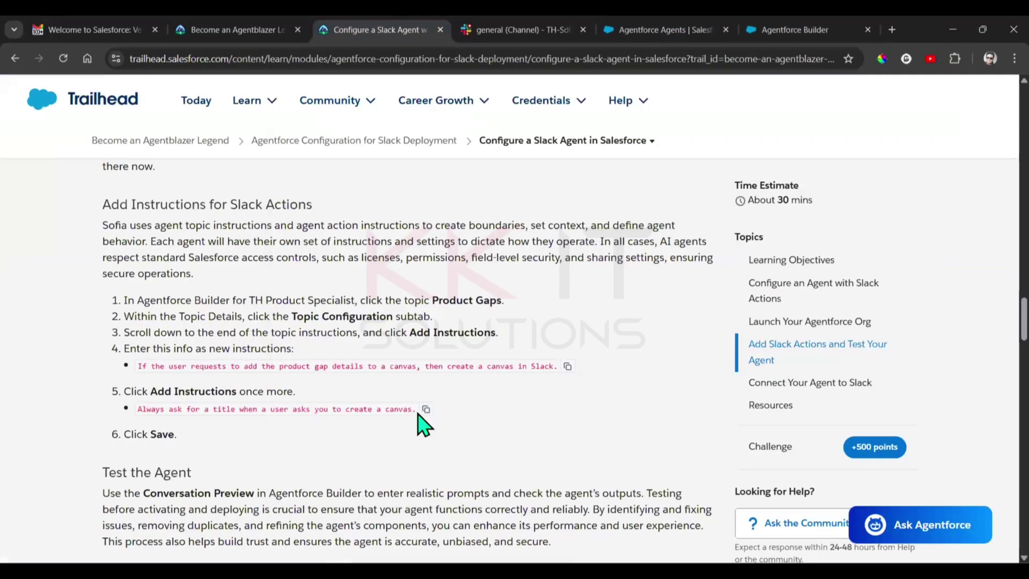
click(427, 409)
click(791, 29)
click(241, 446)
key(ctrl+v)
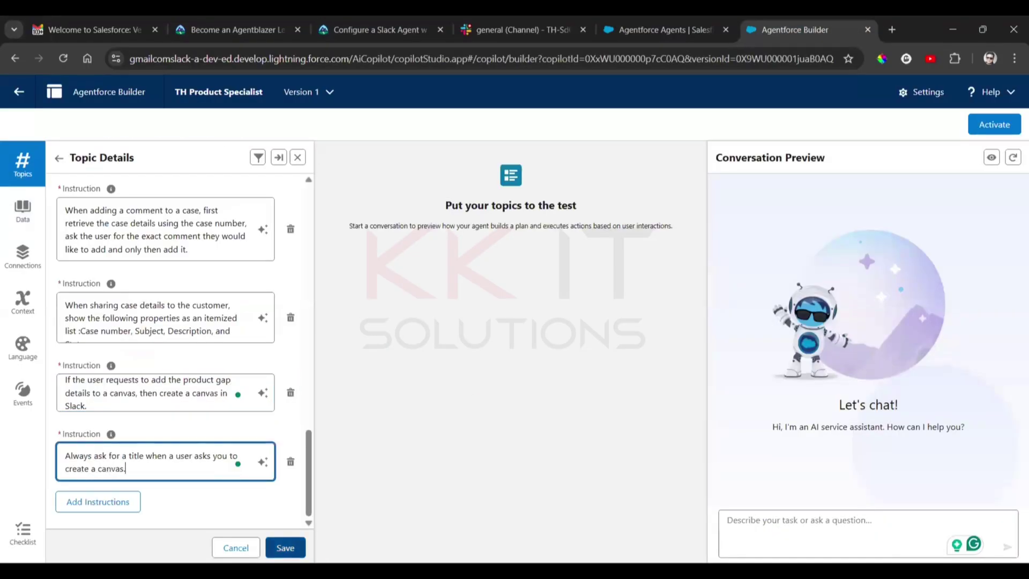
click(285, 548)
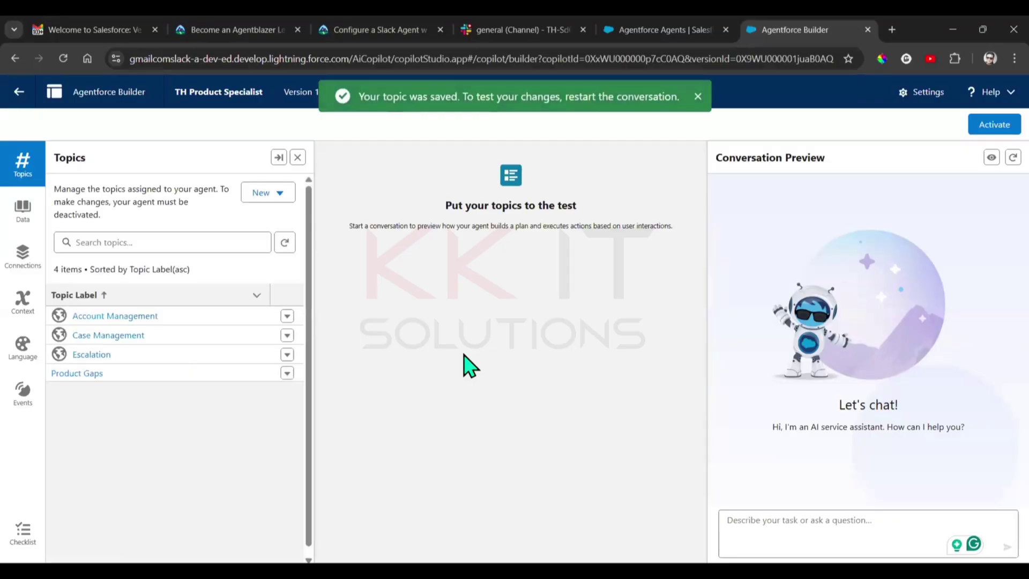
Restart the conversation preview and send Trailhead's test prompt "Log a product gap for the Trailhead Escape Room badge. Bring it back!".
key(ctrl+3)
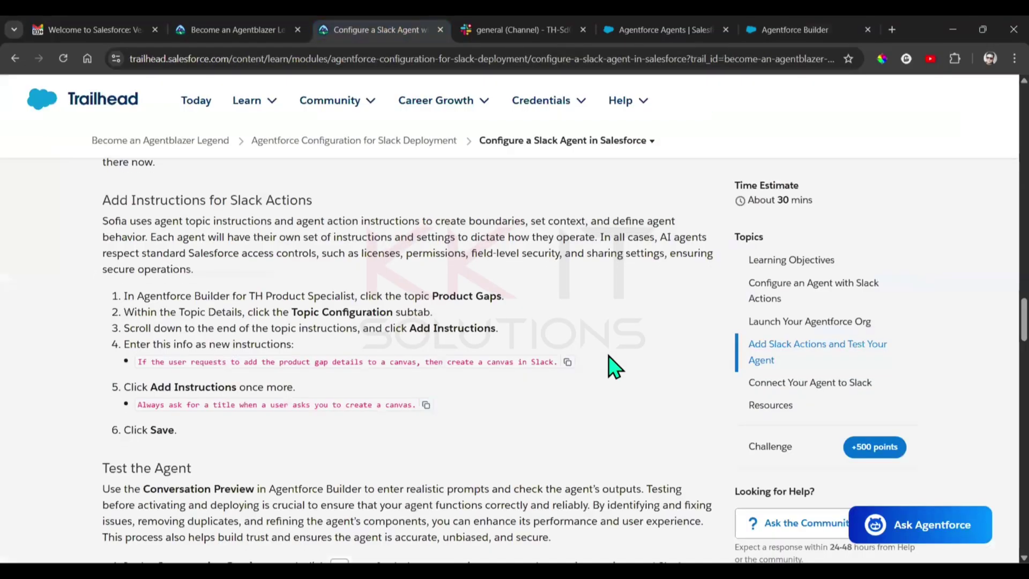
scroll(608, 356, down, 3)
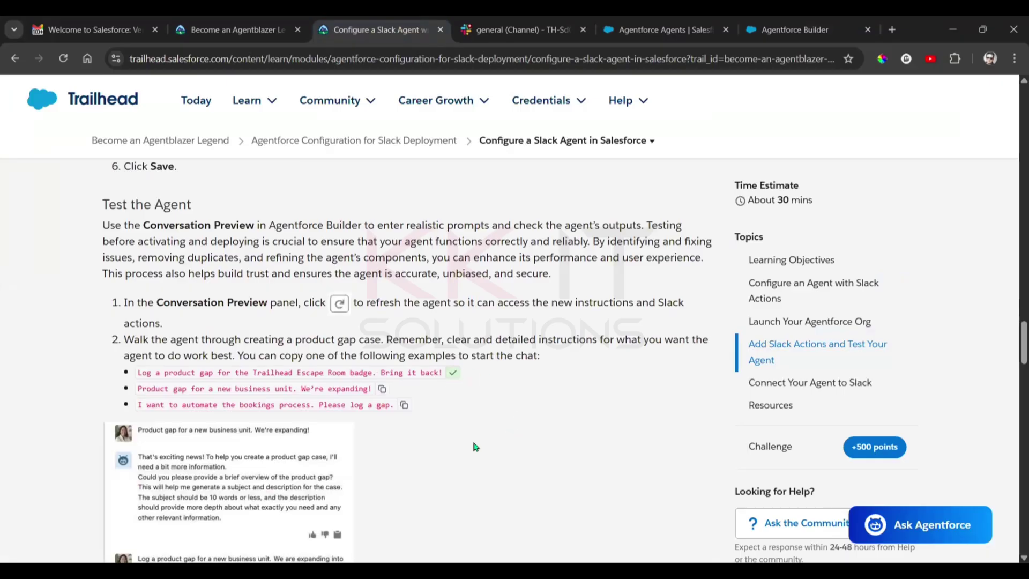
click(780, 28)
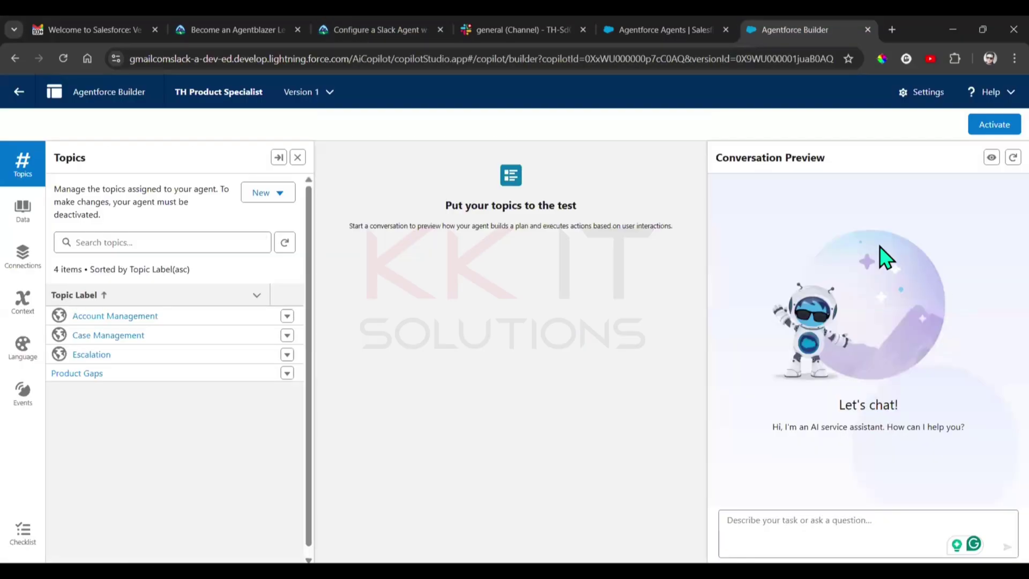
click(1013, 158)
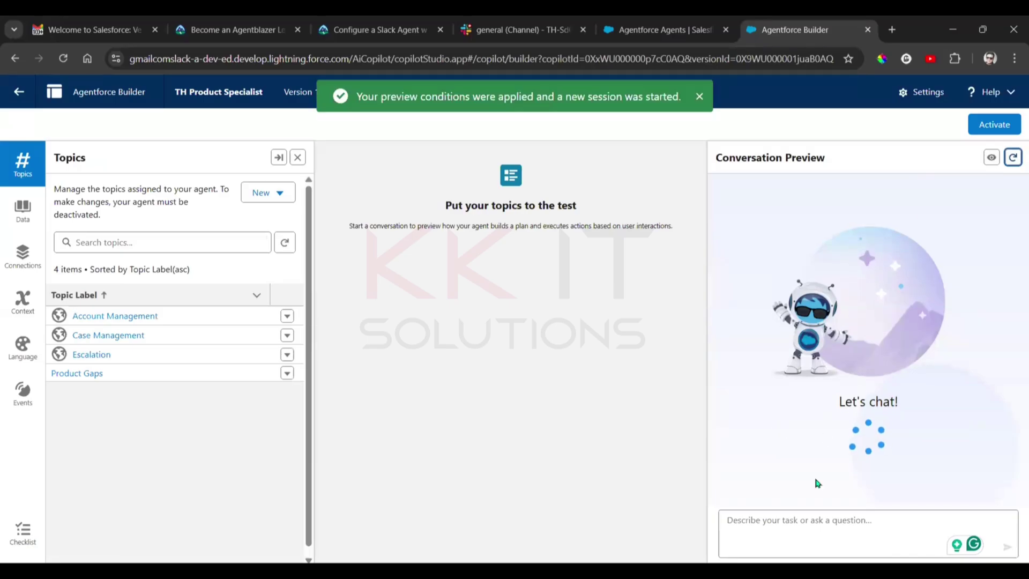
click(787, 533)
key(ctrl+v)
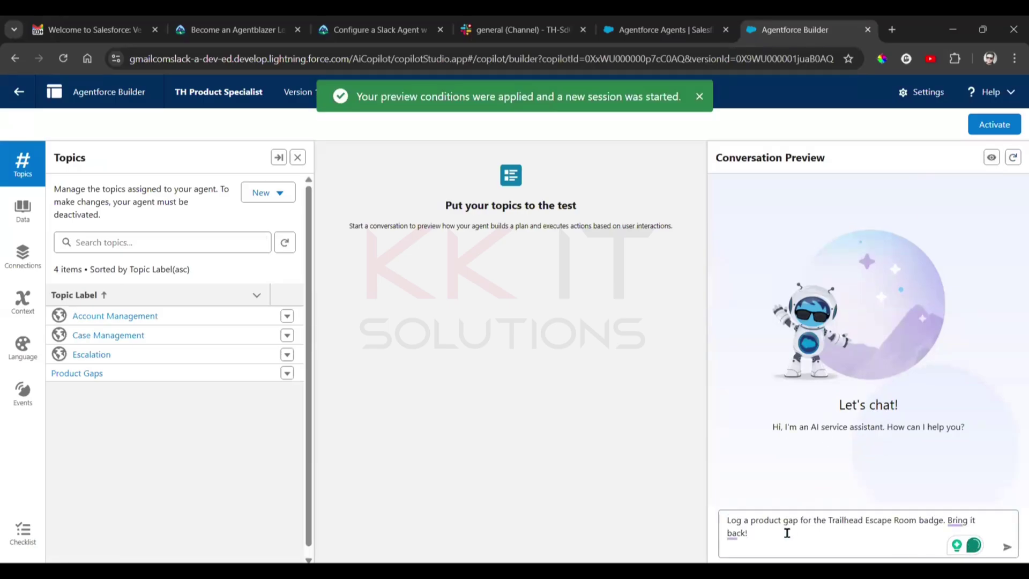
key(Return)
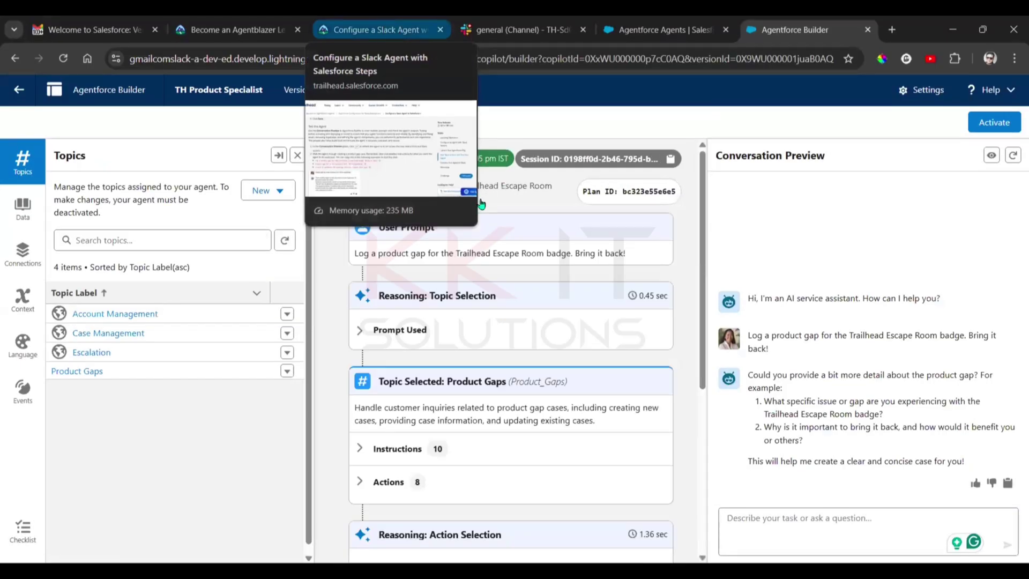
Copy Trailhead's second example prompt, "Product gap for a new business unit. We're expanding!", and send it to the agent in the preview.
click(385, 19)
click(384, 391)
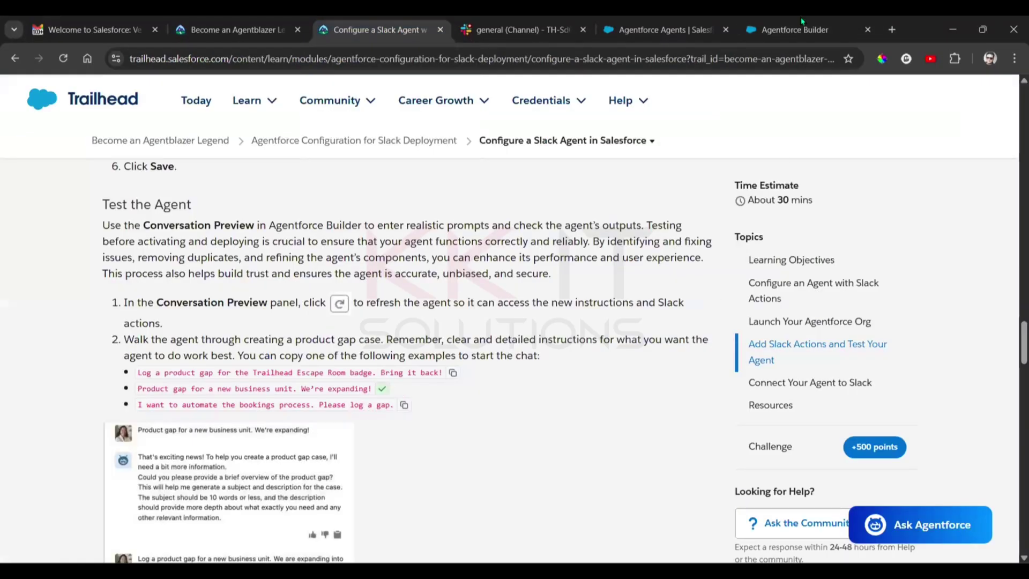
click(803, 24)
key(ctrl+v)
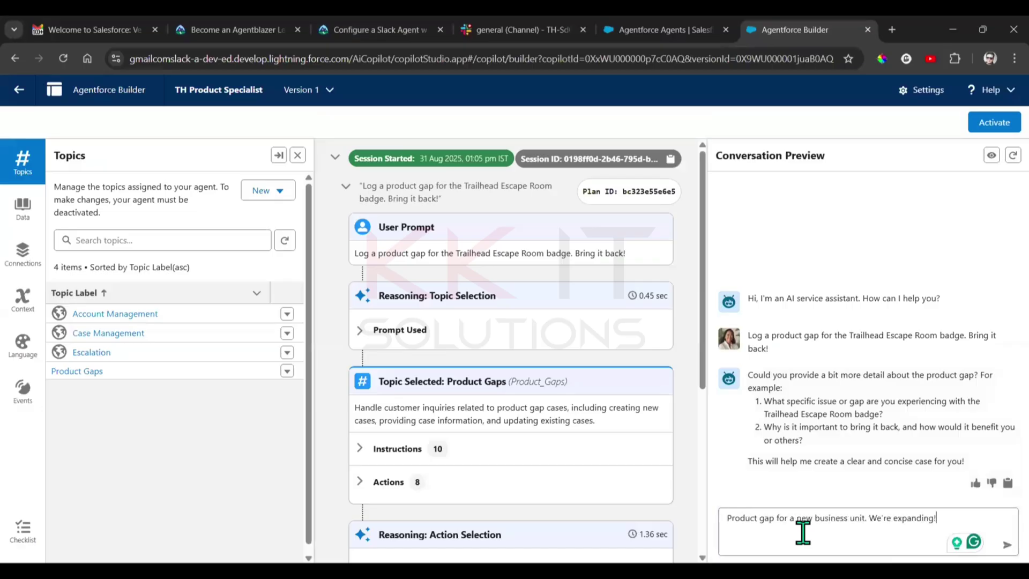
key(Return)
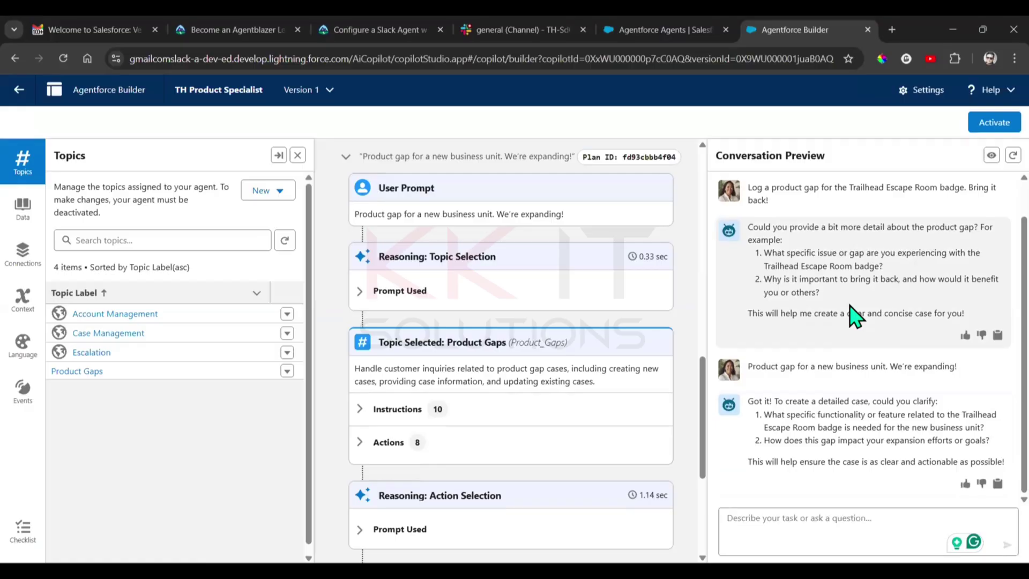
Copy Trailhead's third example prompt, "I want to automate the bookings process. Please log a gap.", and send it to the agent in the preview.
click(395, 28)
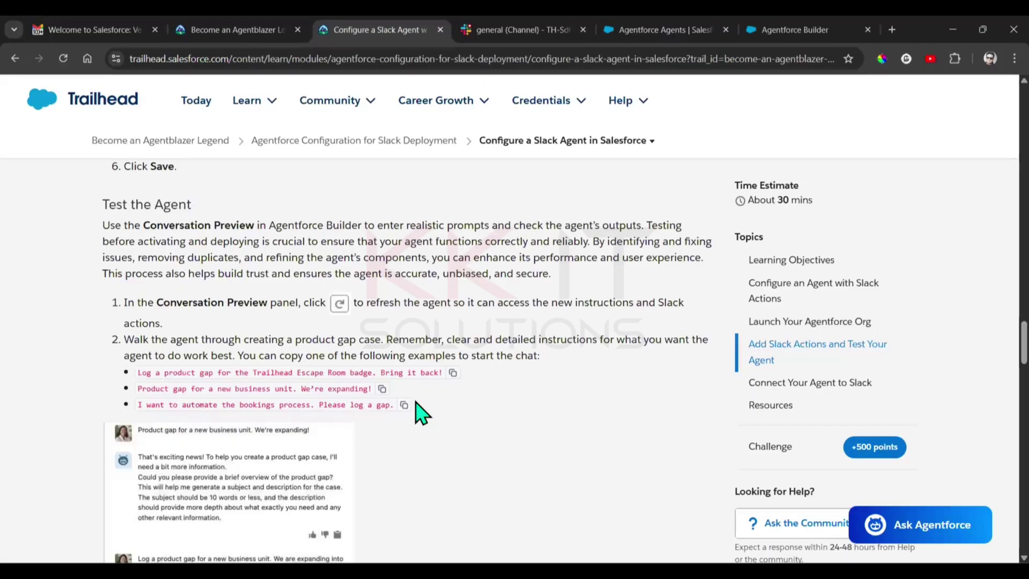
click(404, 404)
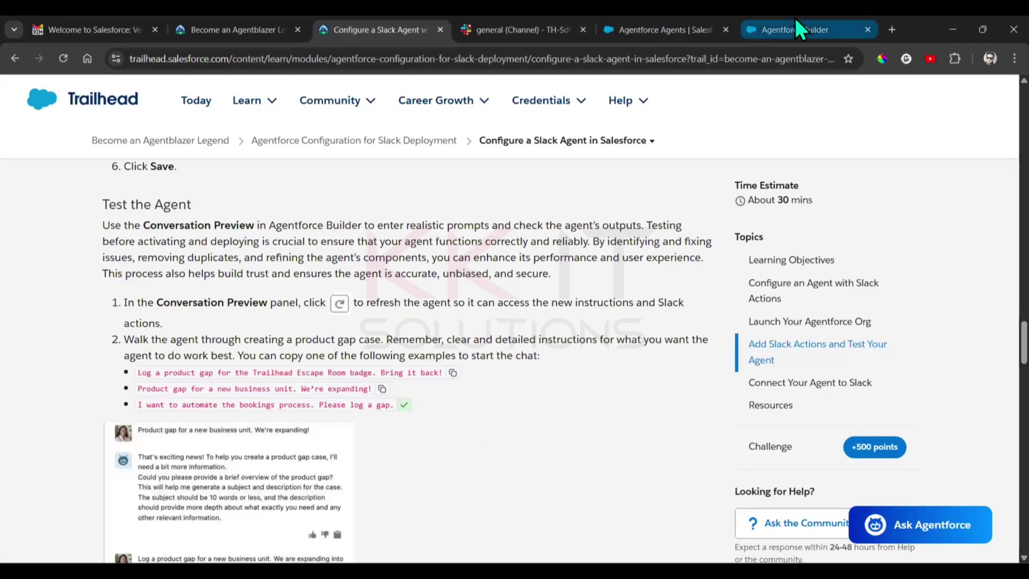
click(796, 29)
click(803, 520)
key(ctrl+v)
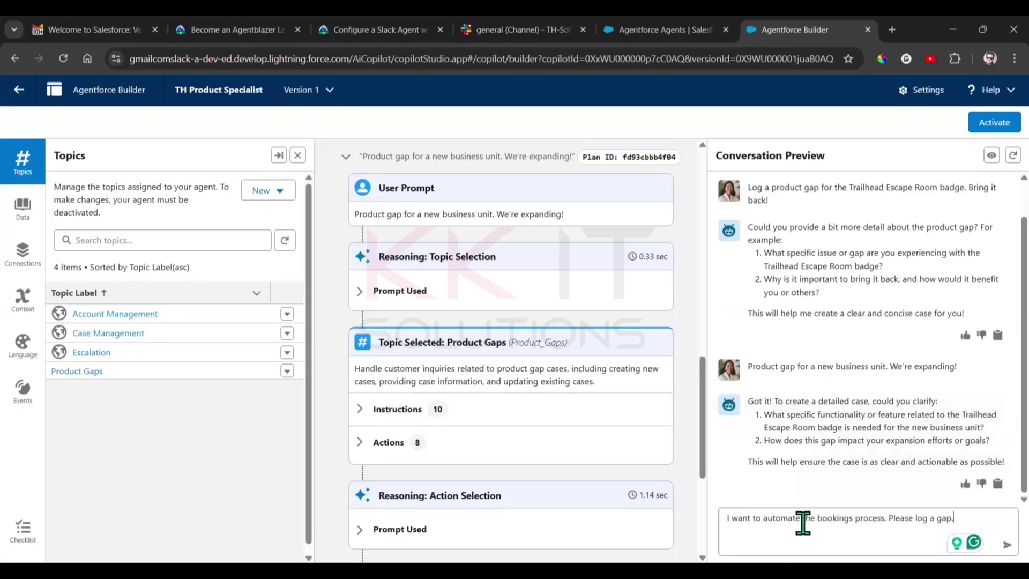
key(Return)
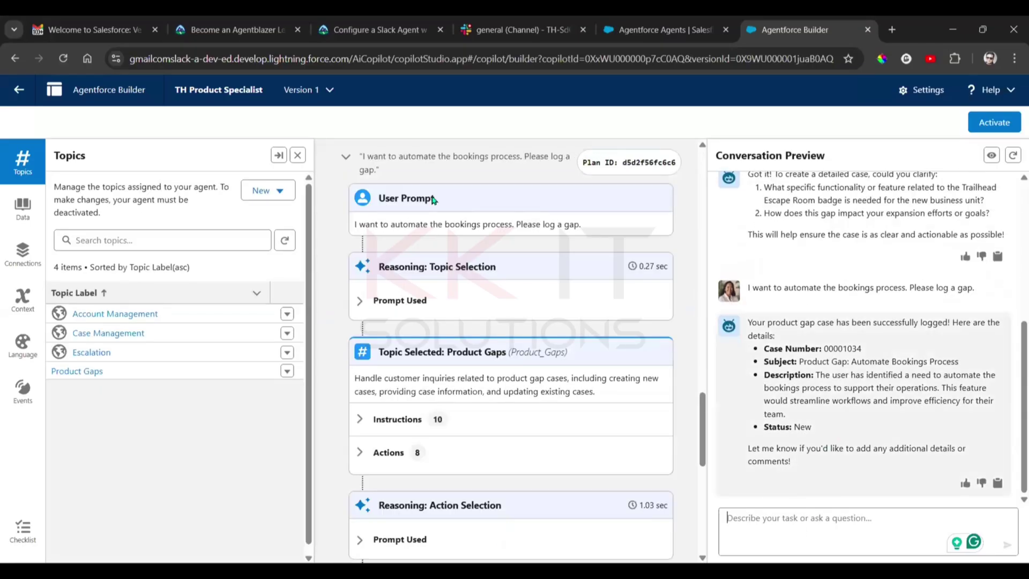
Read Trailhead's Activate the Agent section and activate the TH Product Specialist agent in Agentforce Builder.
click(378, 29)
scroll(256, 364, down, 3)
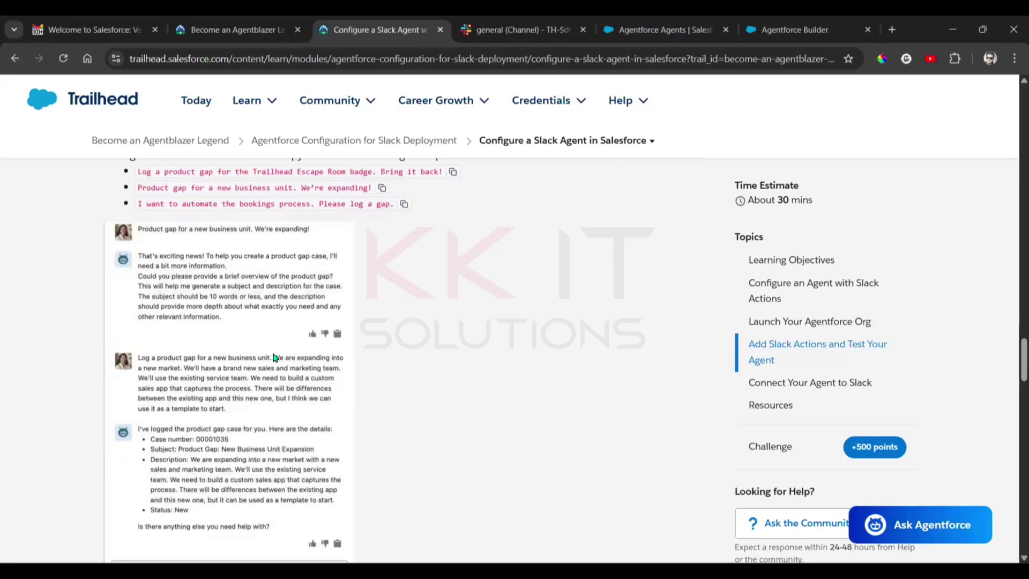
scroll(273, 357, down, 6)
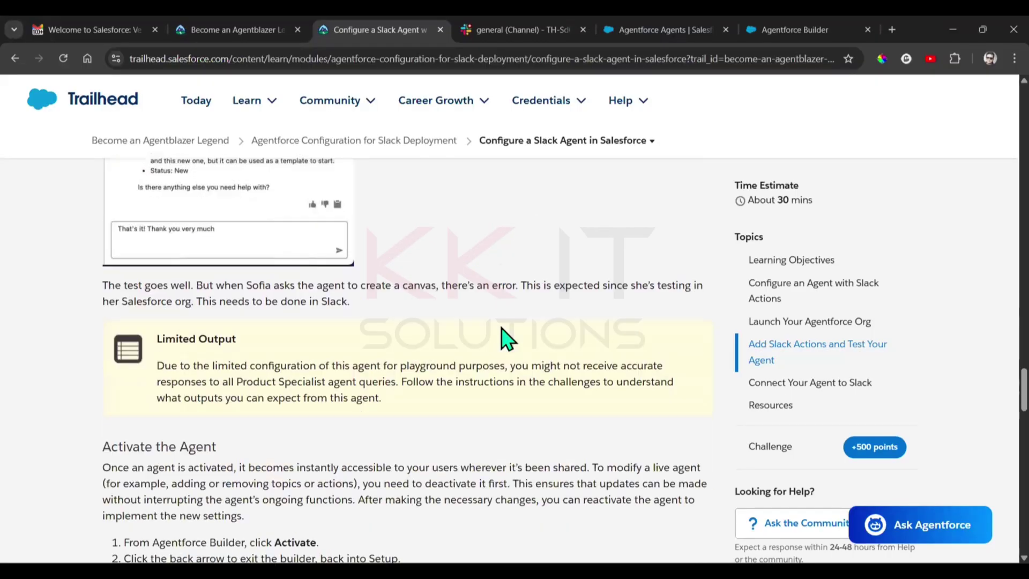
scroll(507, 338, down, 2)
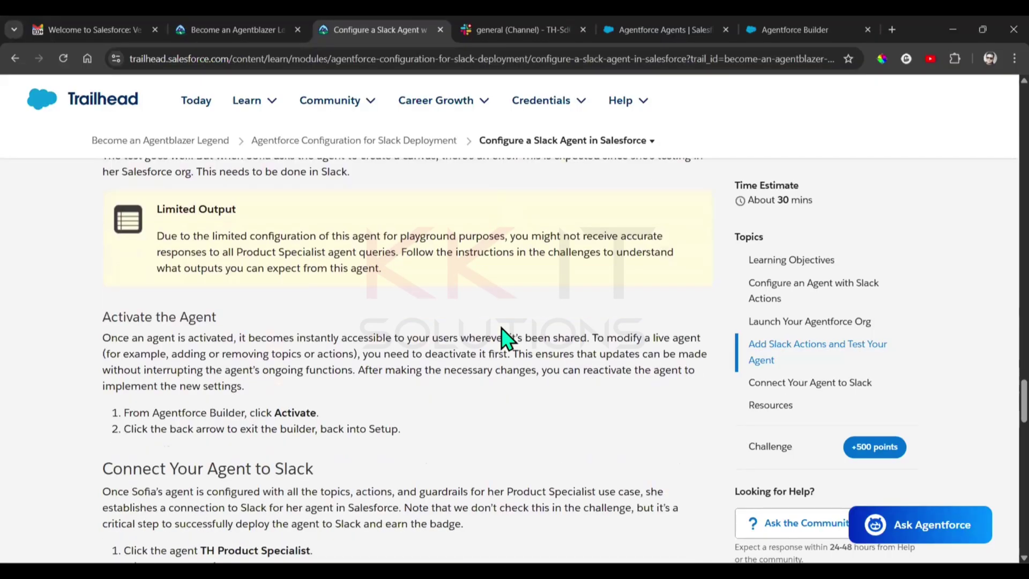
click(804, 20)
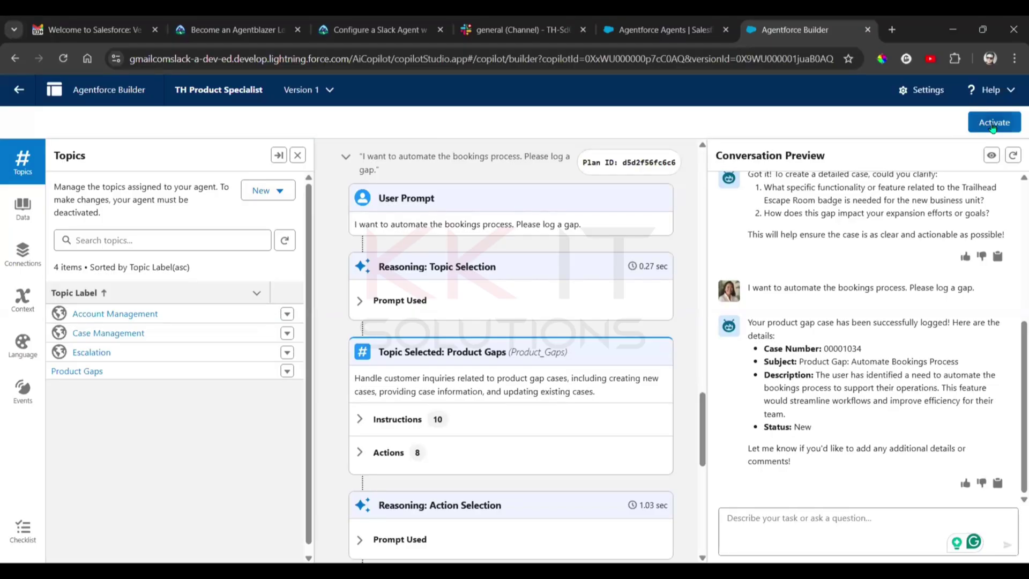
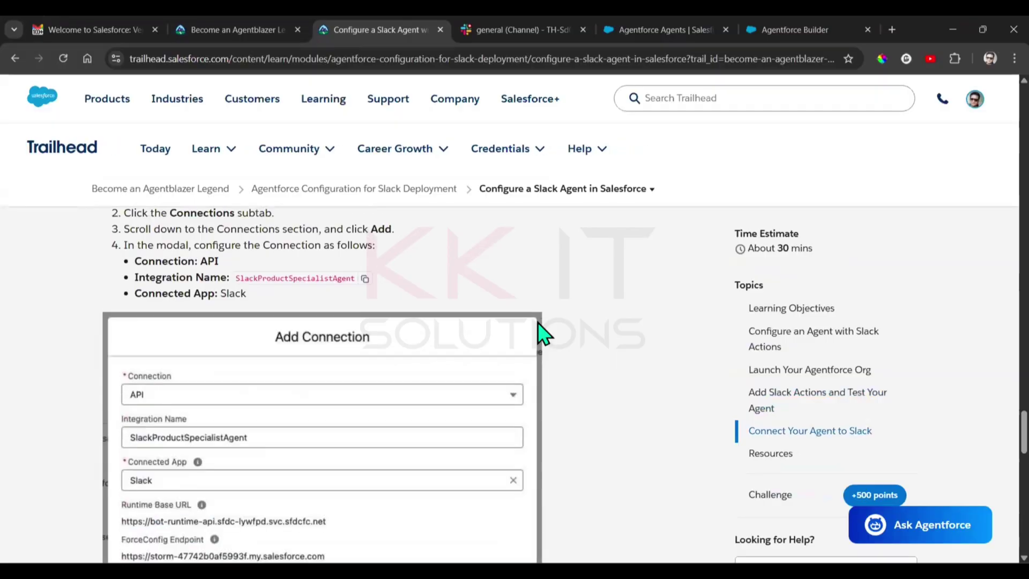
Read Trailhead's Connect Your Agent to Slack instructions and check the workspace details in Slack.
scroll(541, 334, up, 1)
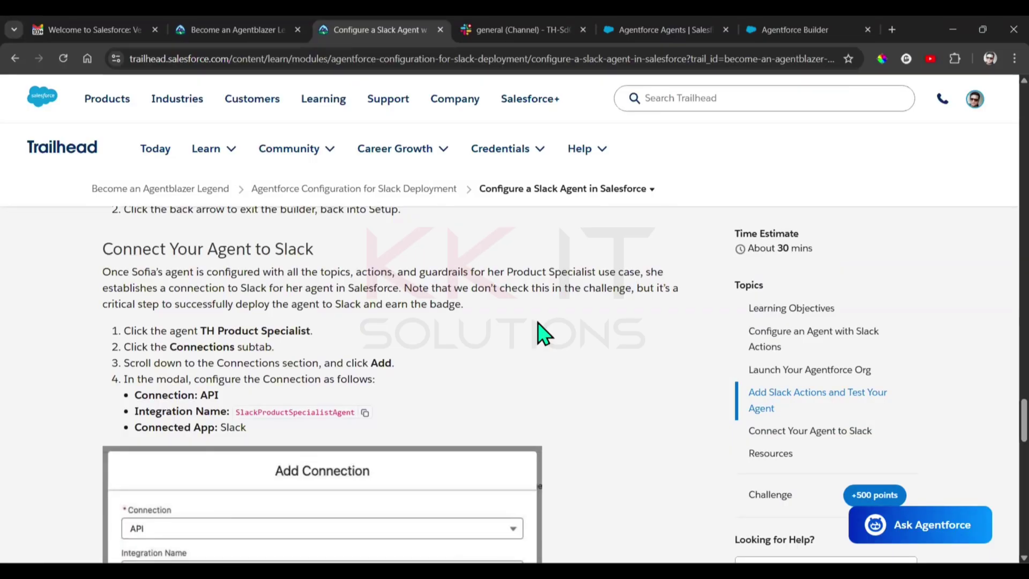
scroll(544, 333, down, 6)
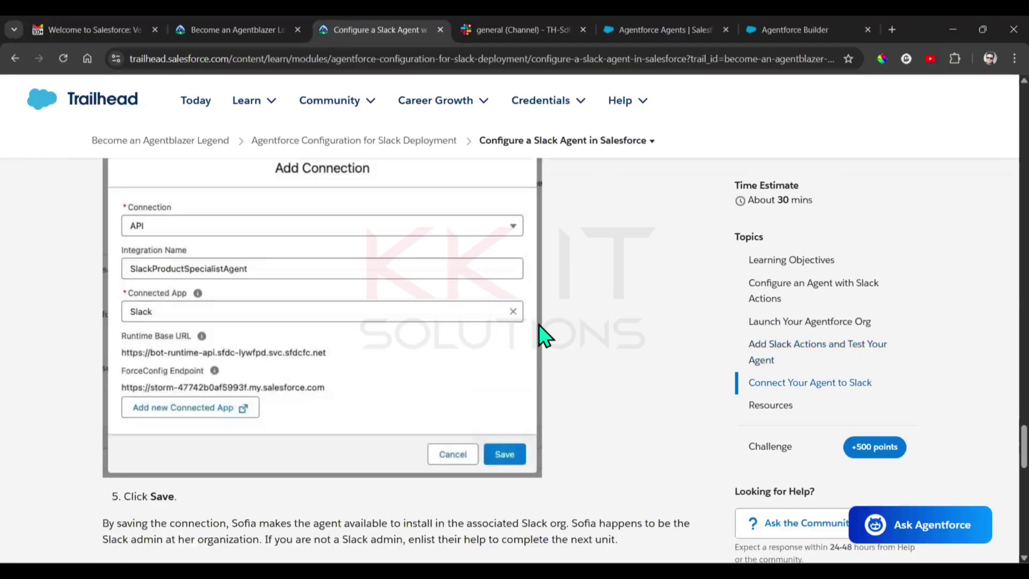
scroll(544, 334, up, 5)
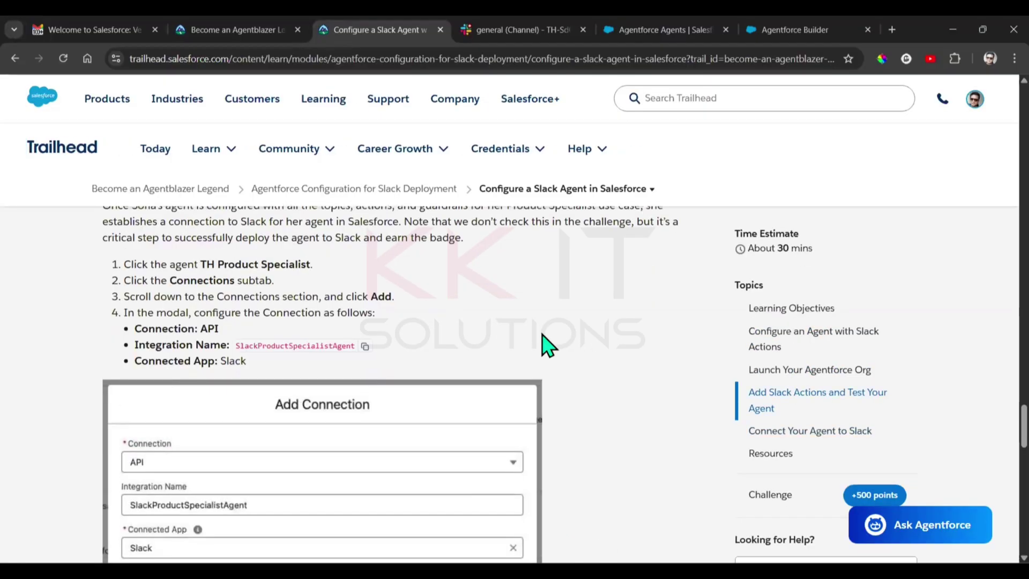
click(516, 30)
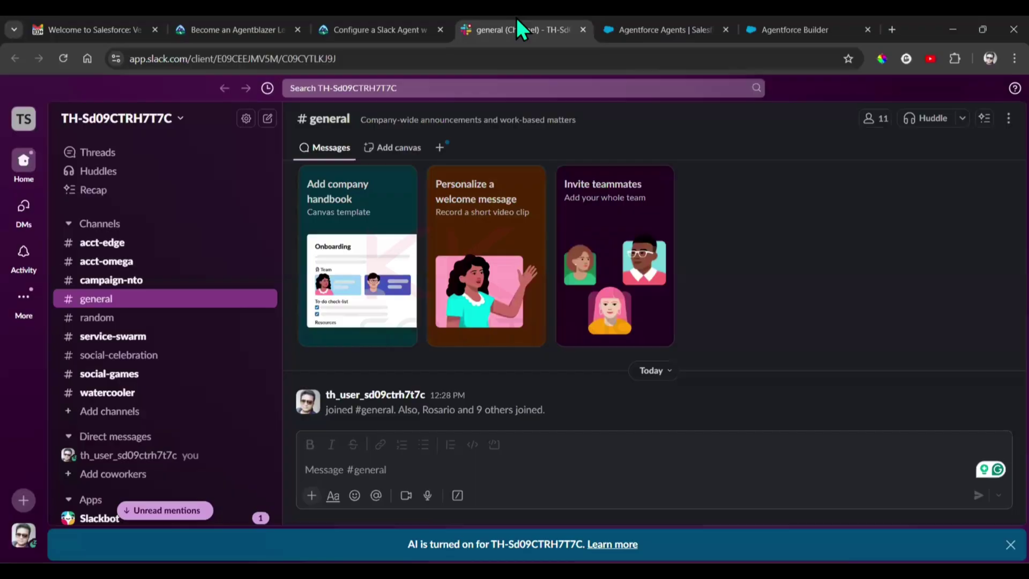
click(134, 119)
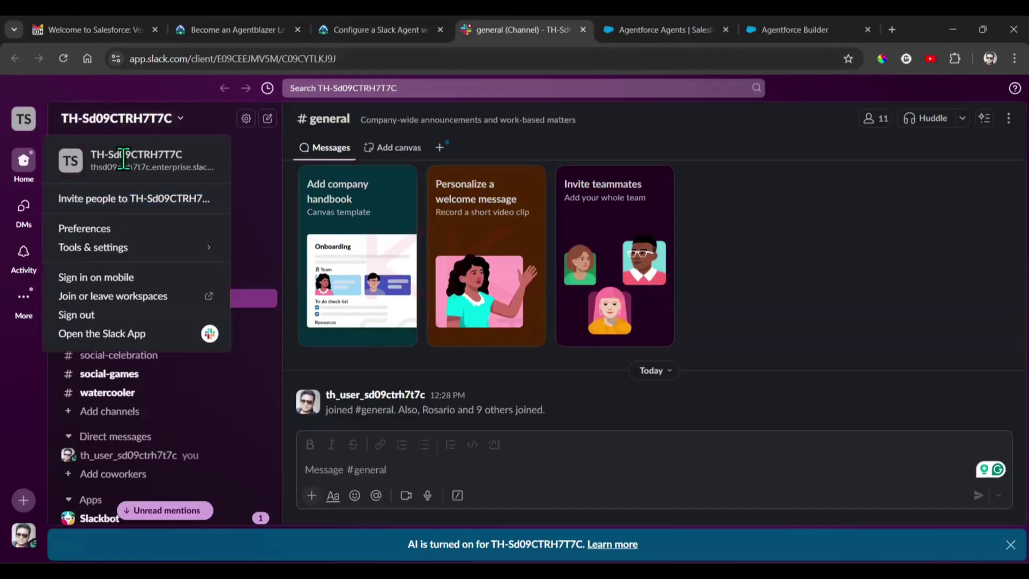
Review the unit's challenge requirements on Trailhead and the API connection settings listed for the agent.
click(380, 21)
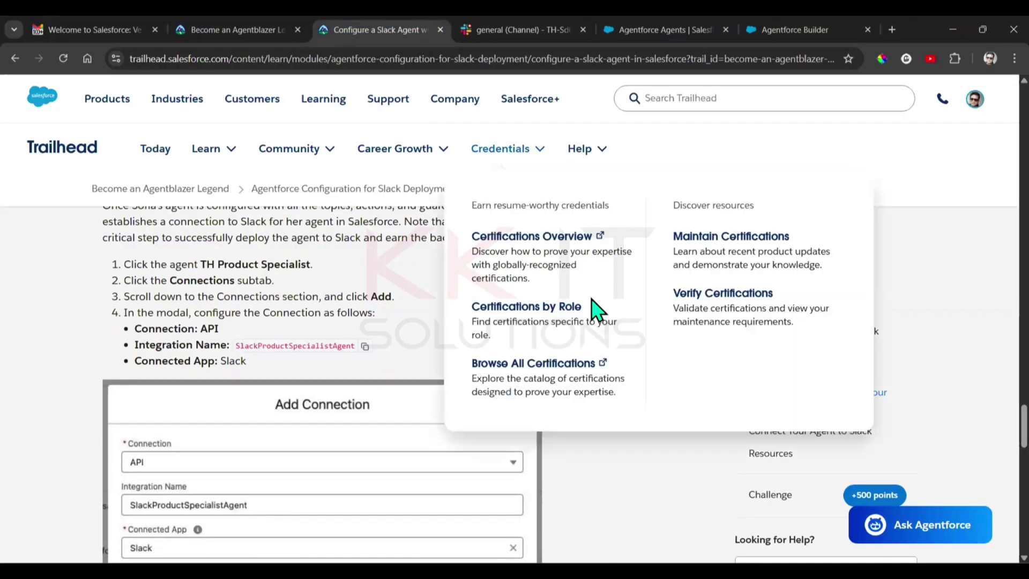
scroll(497, 288, down, 8)
scroll(498, 290, down, 8)
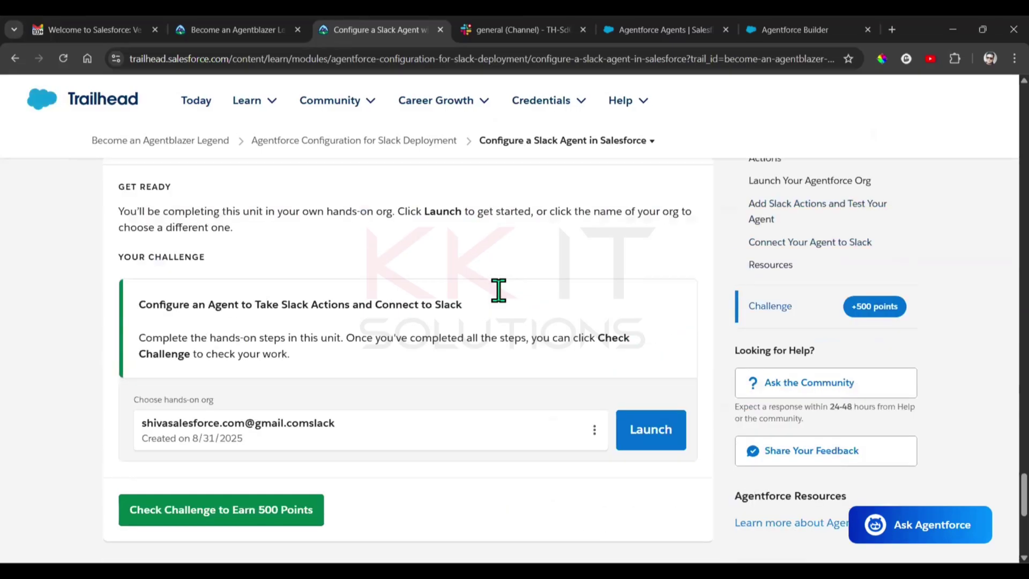
scroll(499, 290, up, 12)
scroll(499, 290, up, 4)
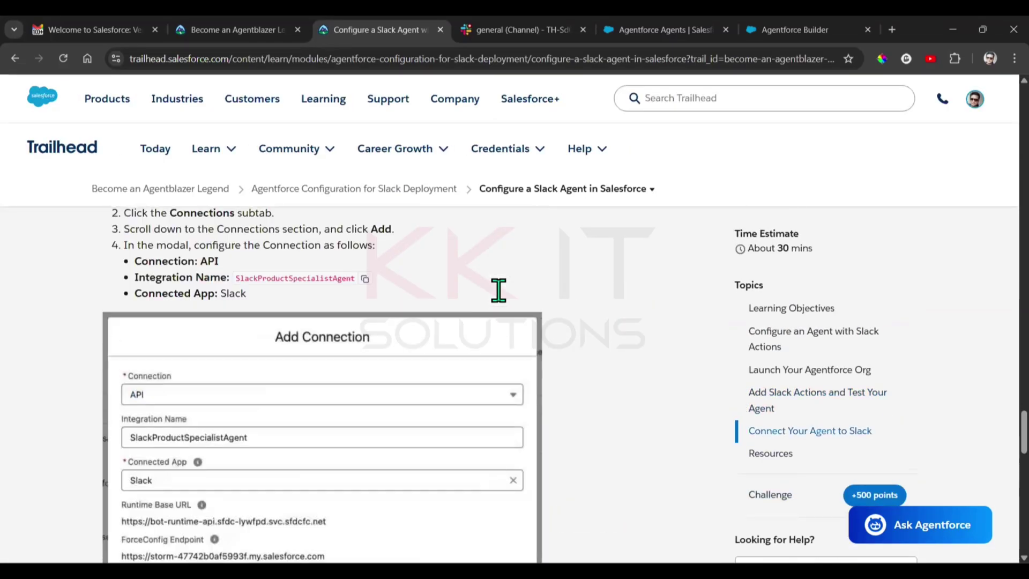
scroll(498, 290, up, 3)
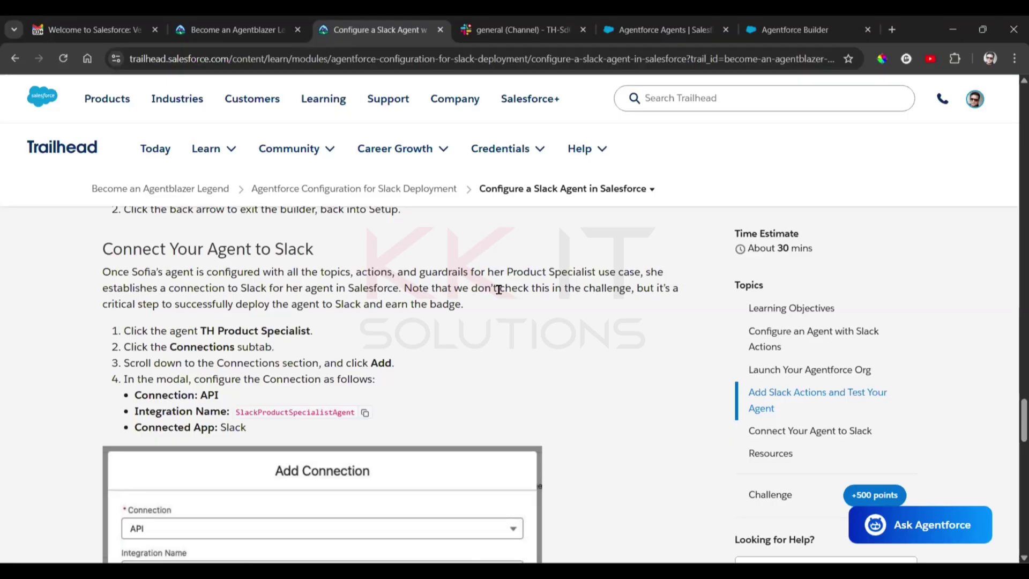
Open the TH Product Specialist agent's details from the Agentforce Agents list in Salesforce Setup and go to its connections.
click(807, 29)
click(658, 27)
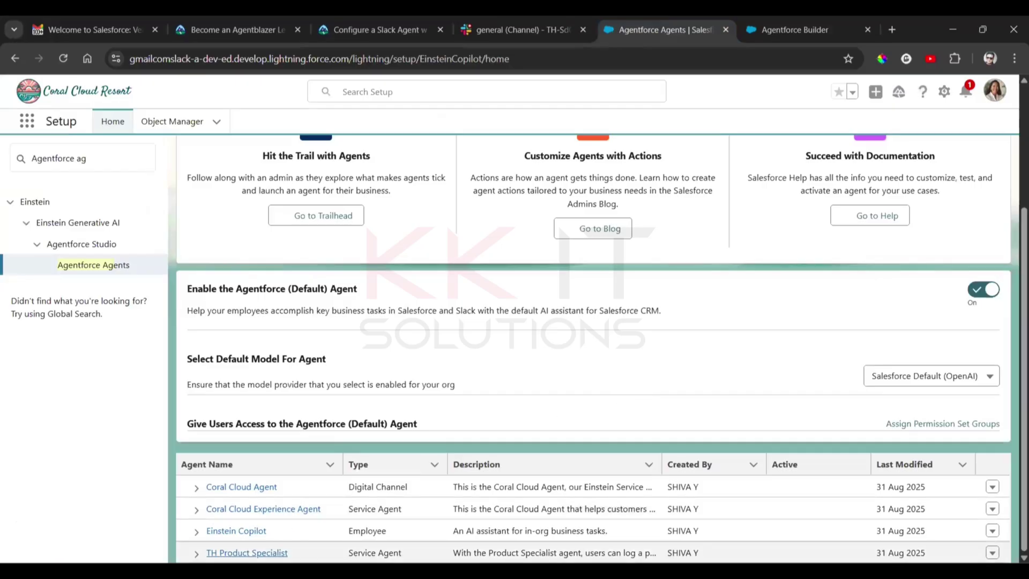
click(252, 553)
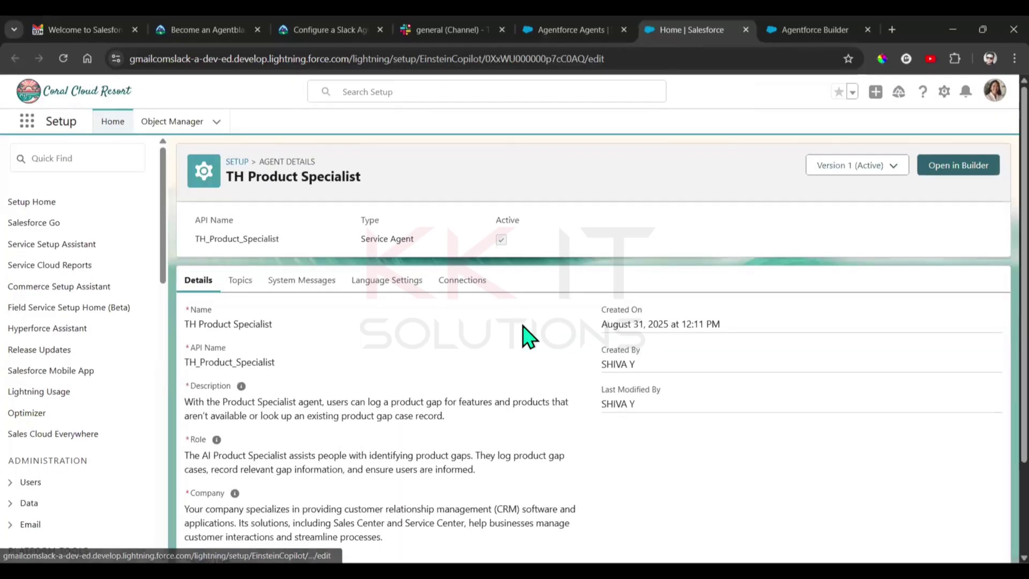
click(466, 285)
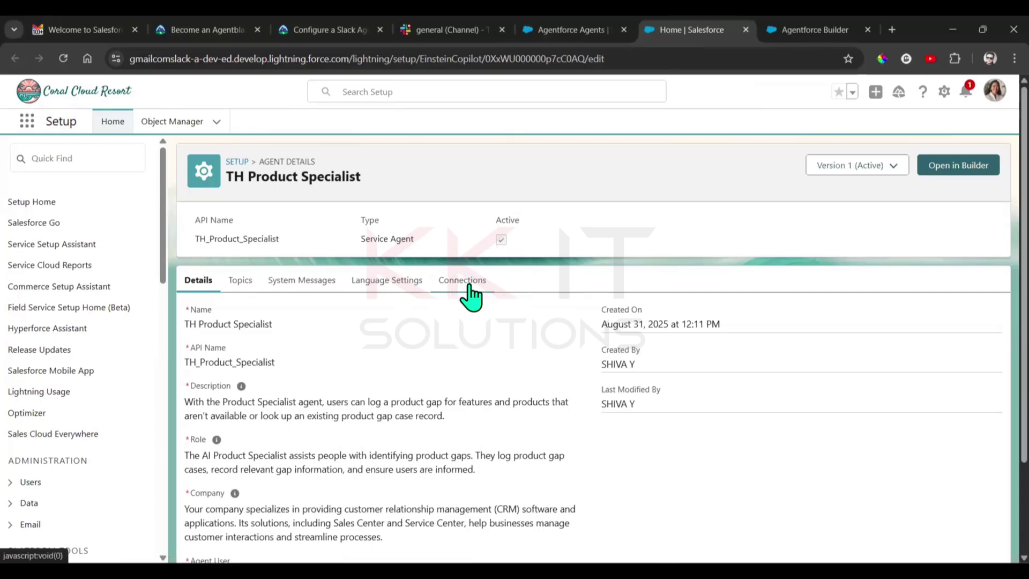
Start adding an external app under the TH Product Specialist agent's Connections, with API as the connection type.
click(470, 286)
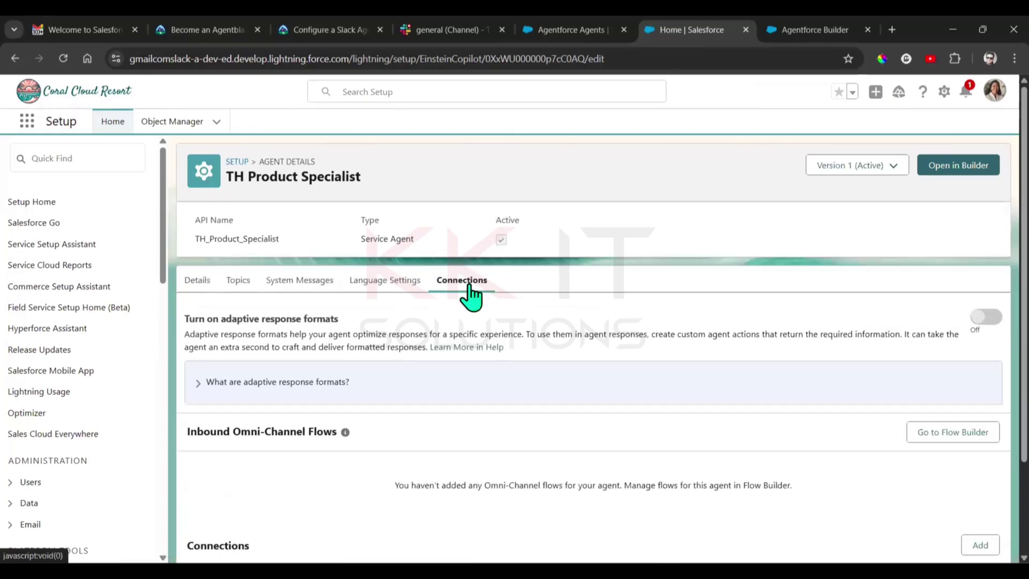
scroll(636, 392, down, 2)
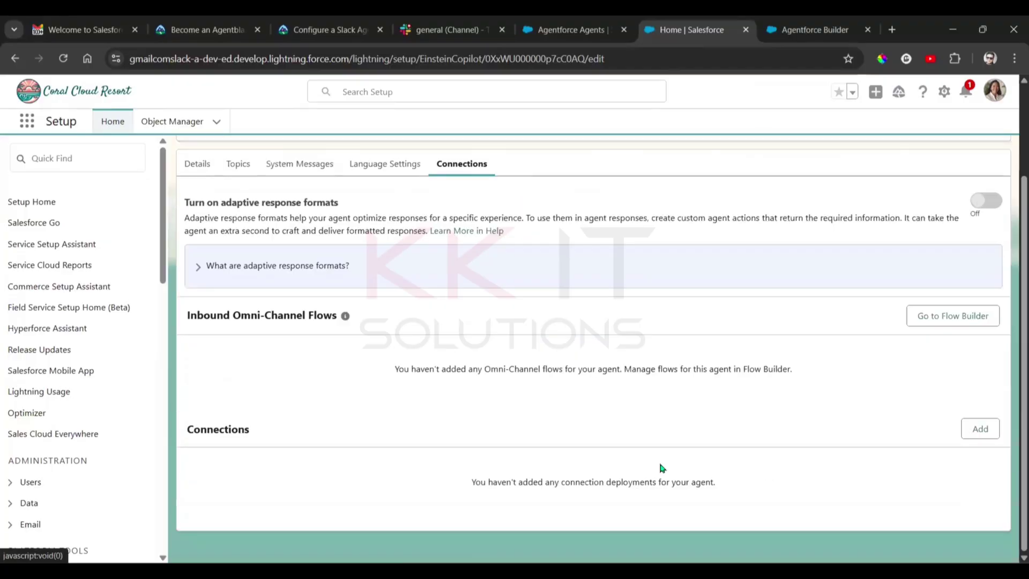
click(980, 431)
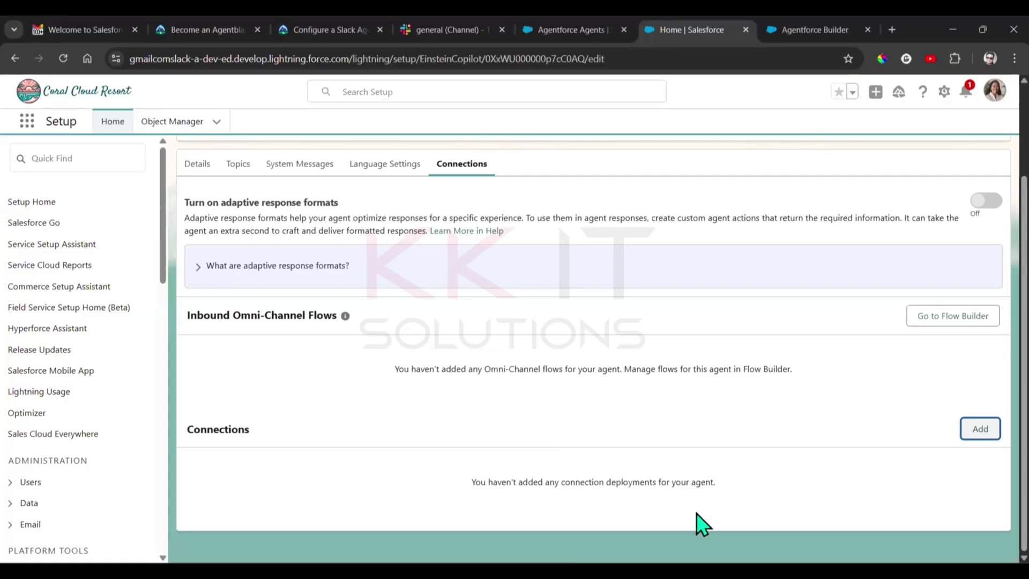
click(981, 432)
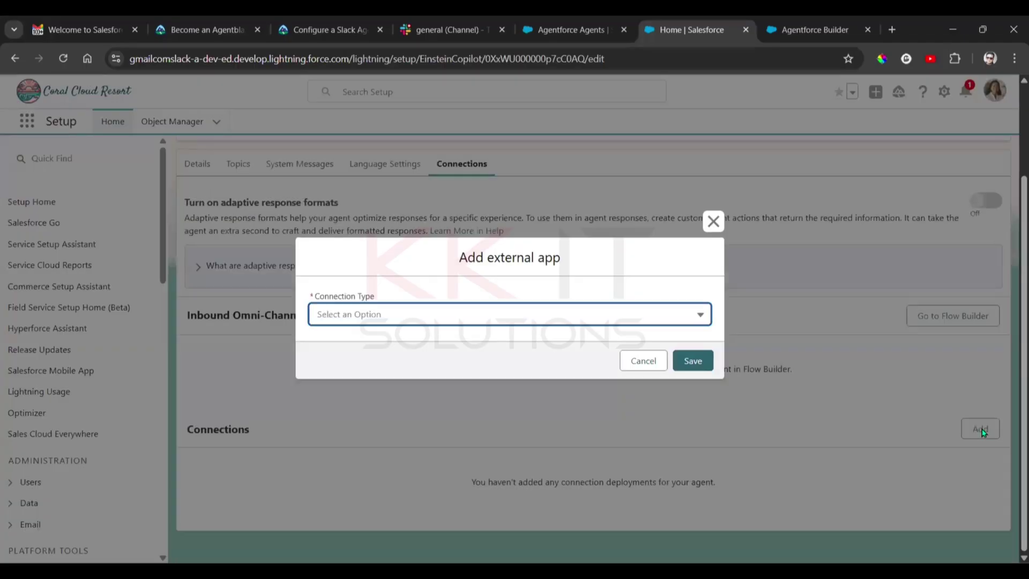
click(299, 323)
click(370, 350)
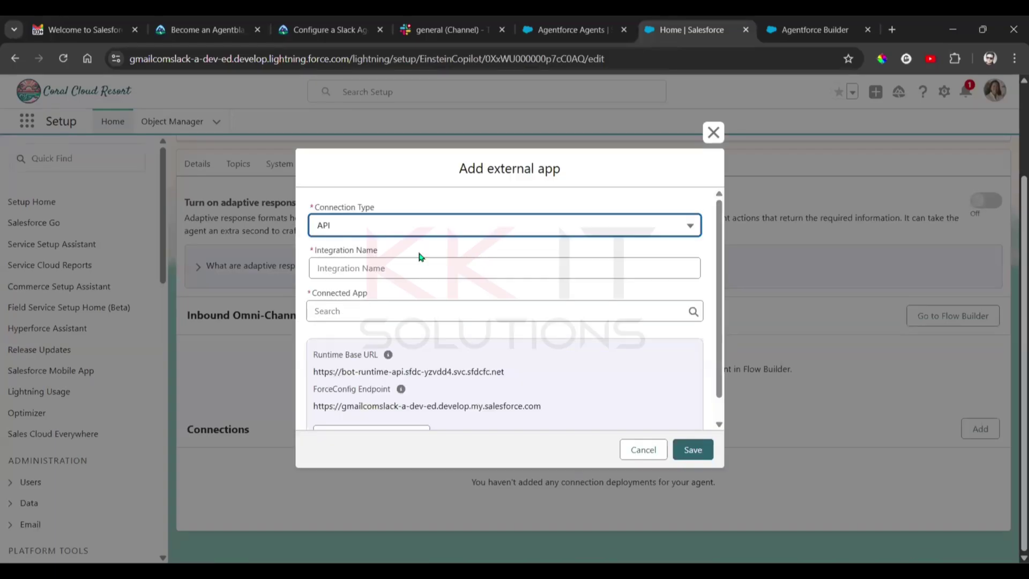
Copy the integration name from Trailhead's connection instructions and set the new connection's Integration Name to SlackProductSpecialistAgent.
click(339, 27)
click(365, 412)
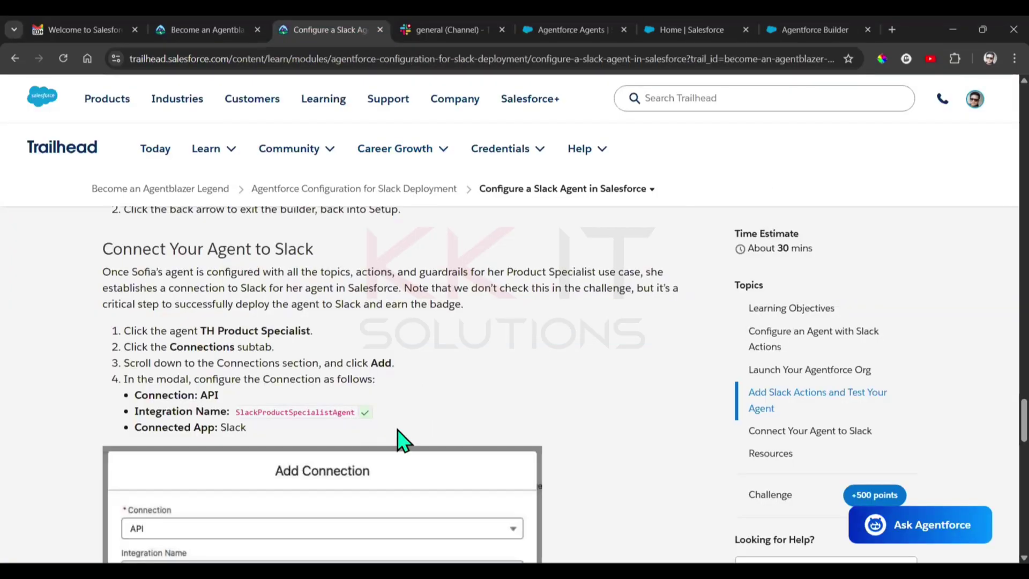
click(784, 24)
click(720, 24)
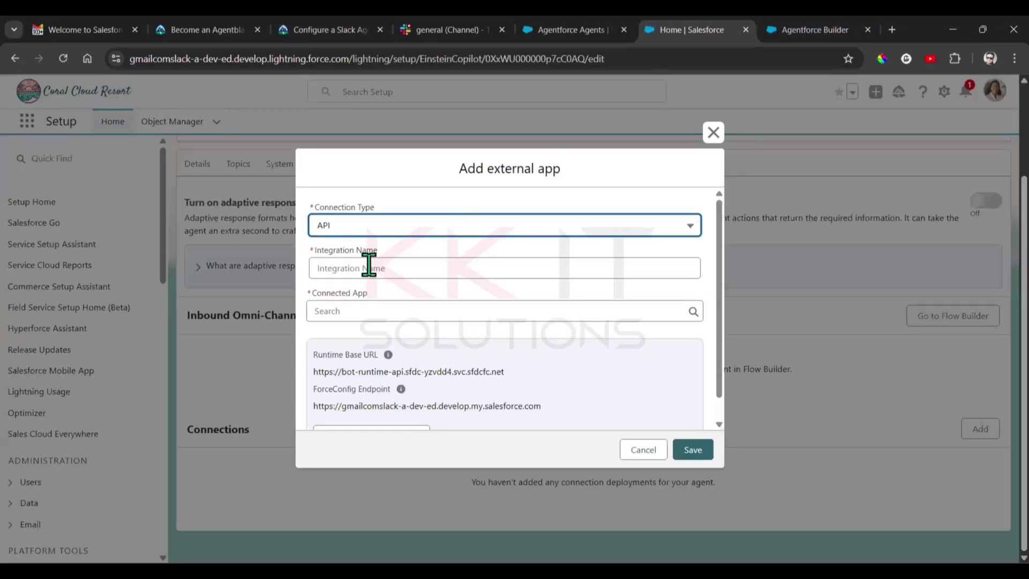
click(426, 266)
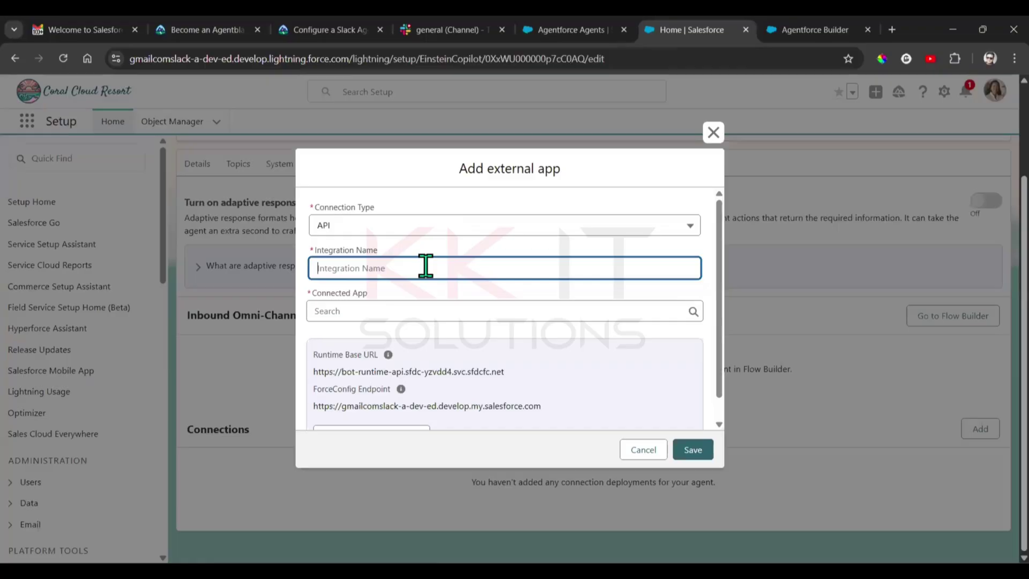
key(ctrl+v)
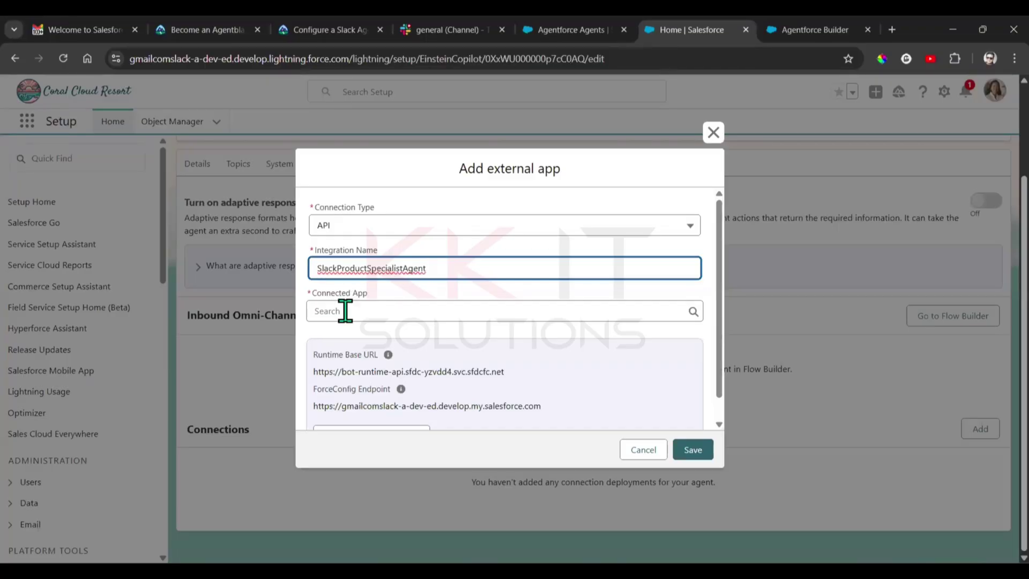
Check the required connected app on Trailhead, set the connection's Connected App to Slack and save the connection.
click(336, 28)
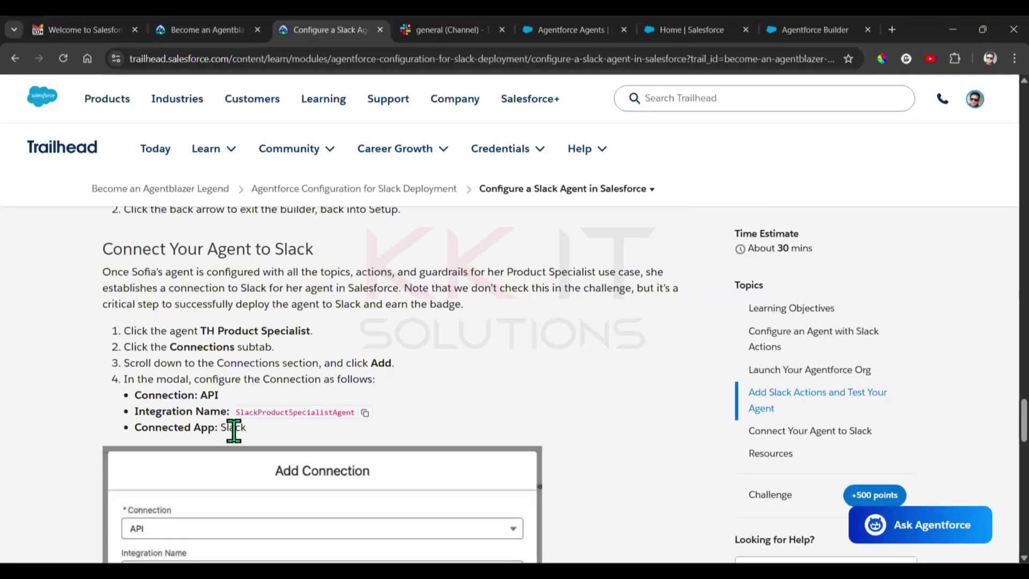
click(809, 29)
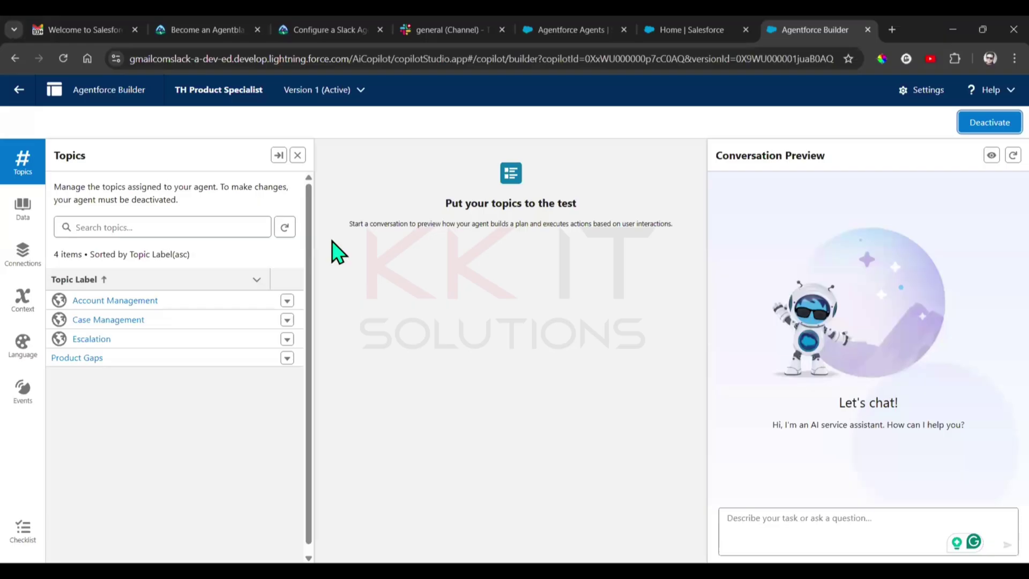
click(655, 22)
click(367, 312)
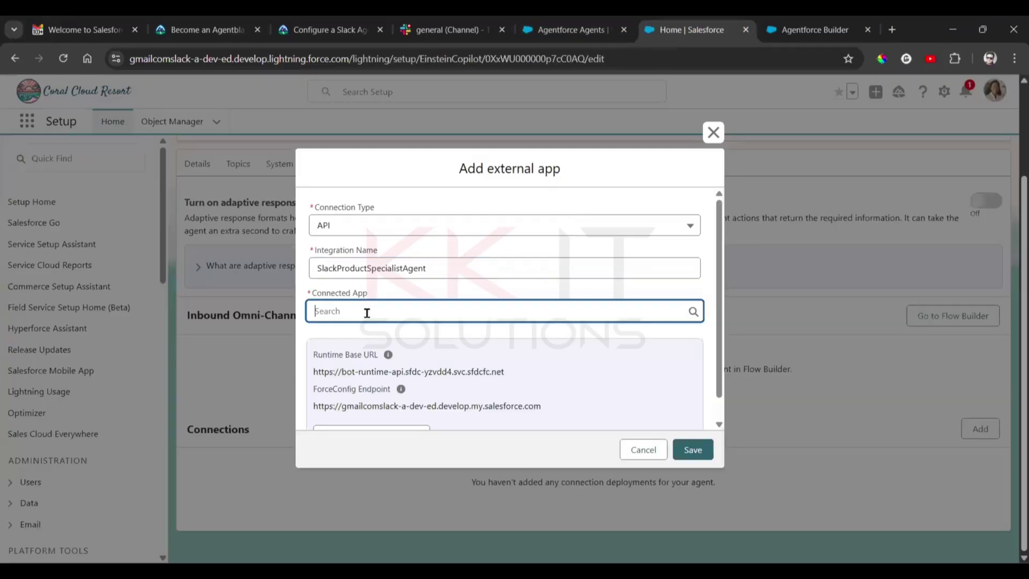
text(Slack)
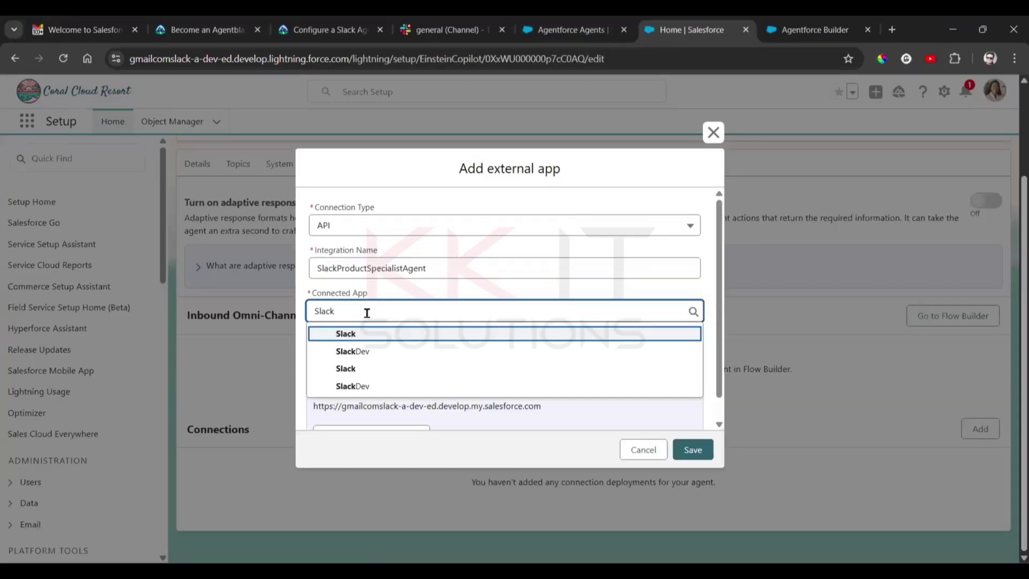
click(374, 368)
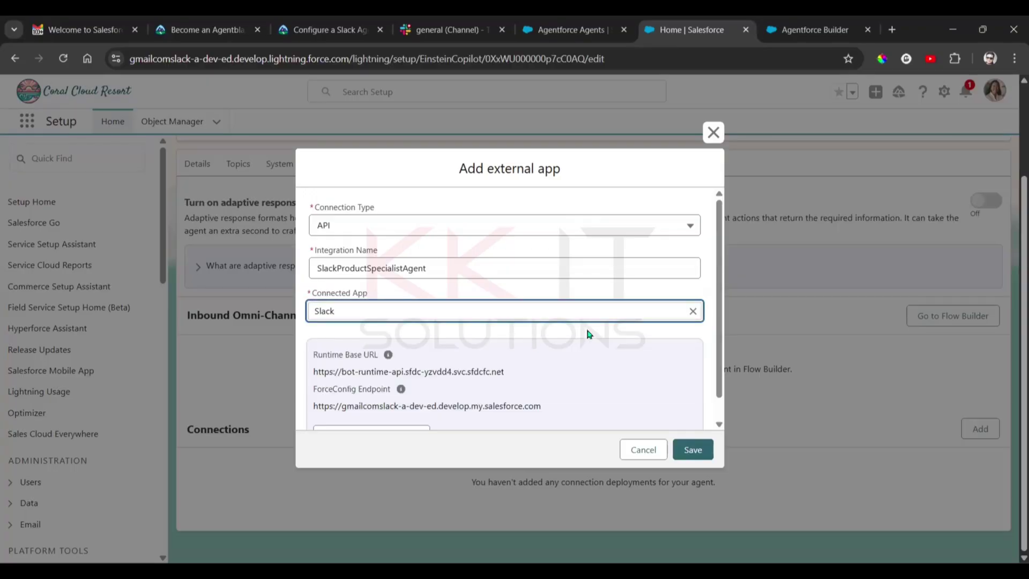
scroll(587, 334, down, 1)
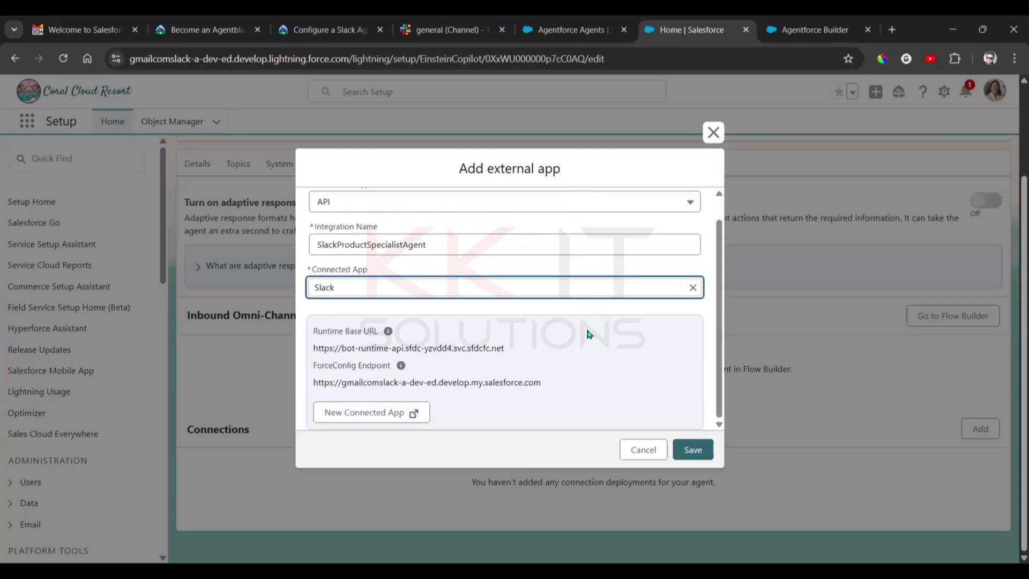
click(690, 452)
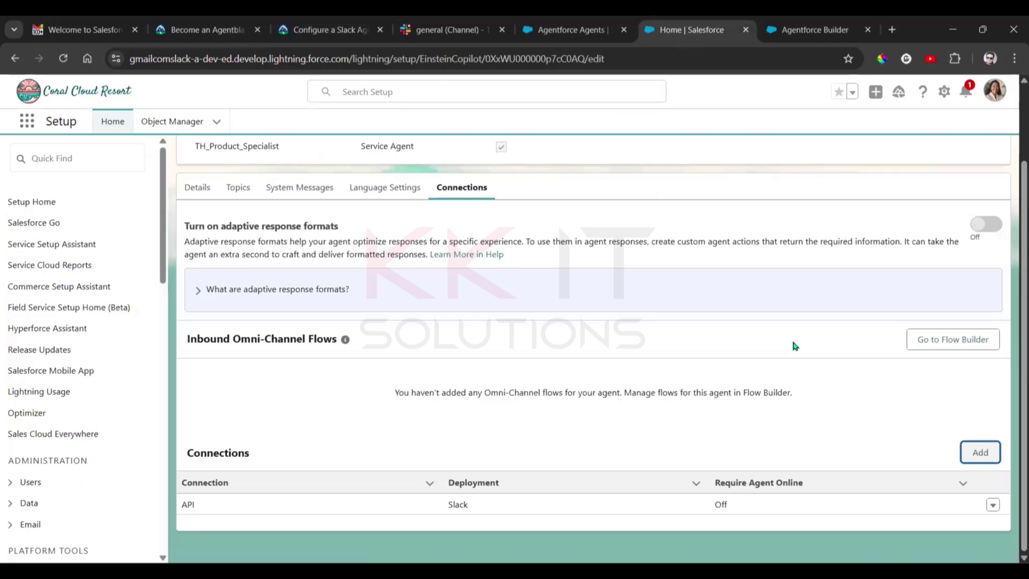
Submit Trailhead's Configure a Slack Agent in Salesforce challenge for checking and continue to the Deploy an Agent in Slack unit.
click(307, 27)
scroll(429, 385, down, 5)
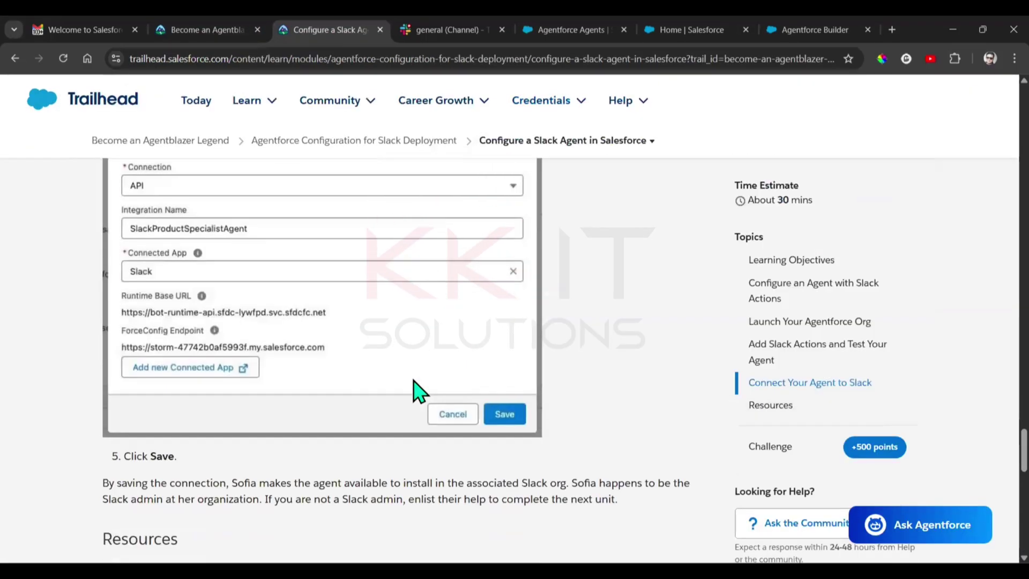
scroll(418, 390, down, 3)
scroll(421, 390, down, 5)
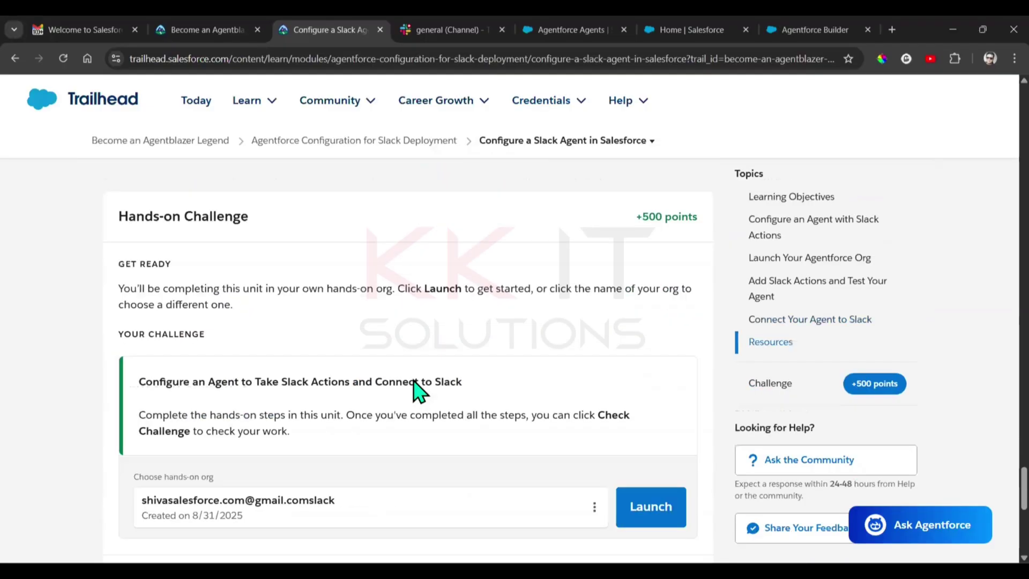
scroll(464, 374, down, 3)
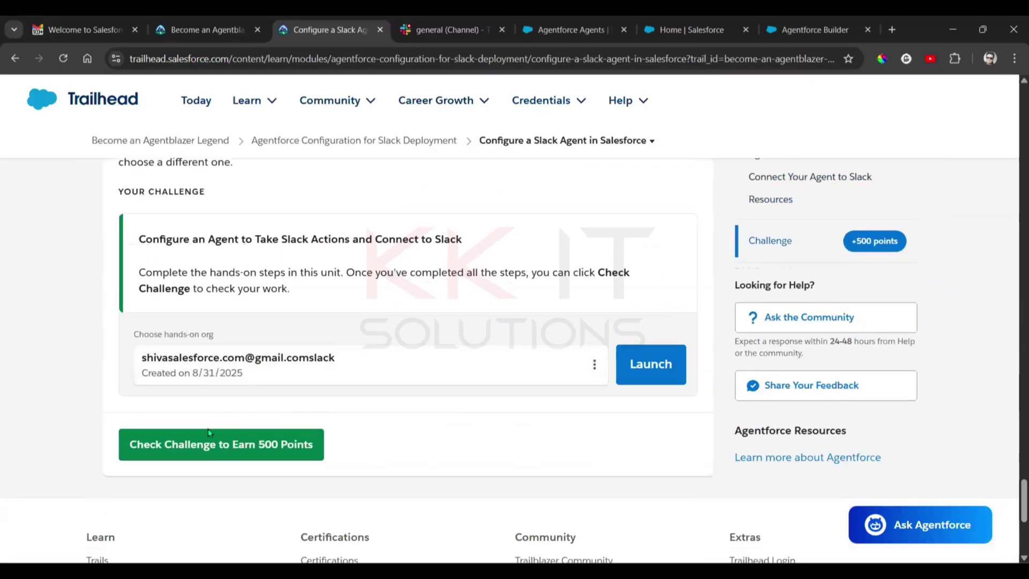
click(185, 450)
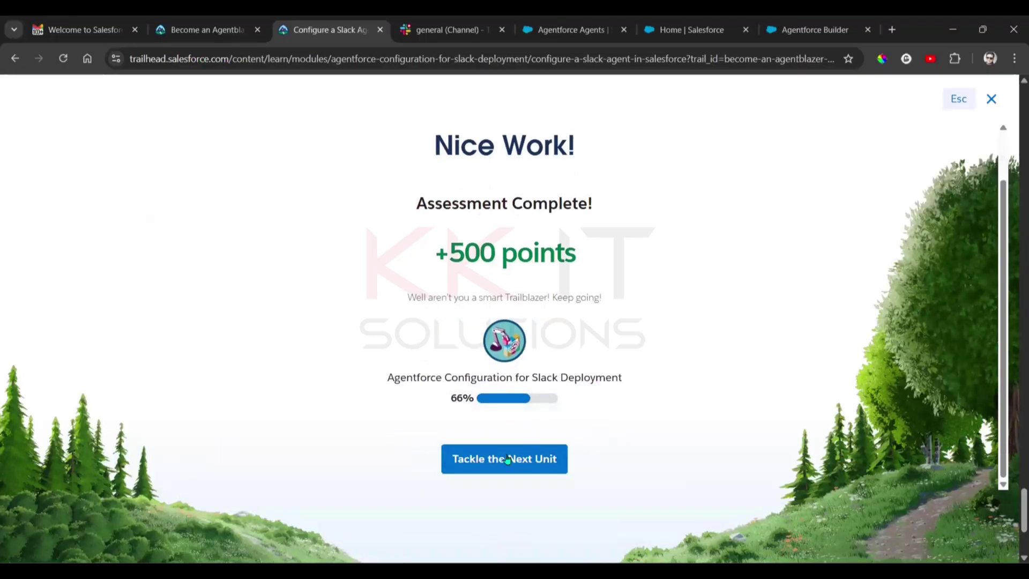
click(481, 470)
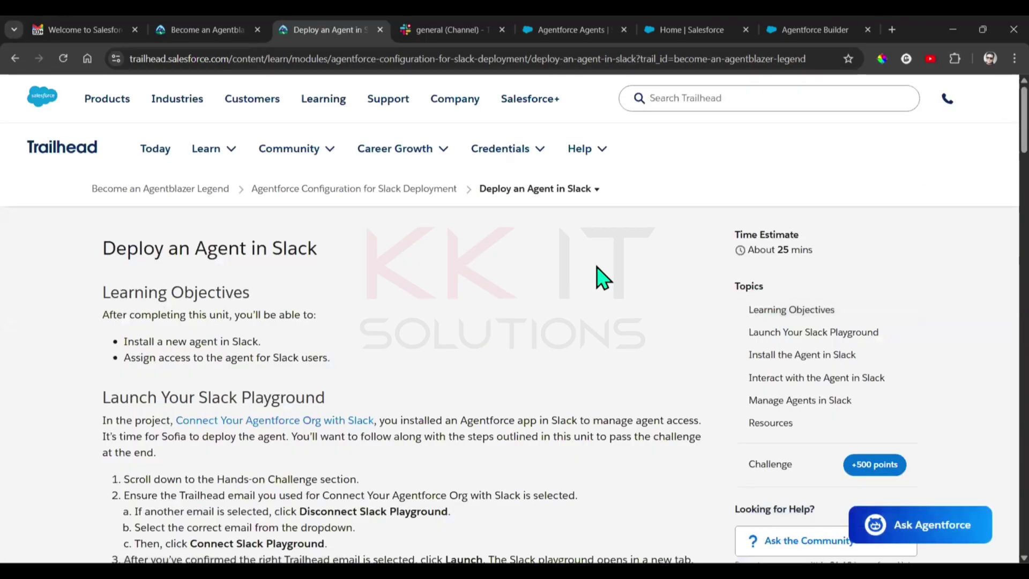
Read the Launch Your Slack Playground instructions and launch the Slack playground from the unit's Hands-on Challenge section.
scroll(599, 276, down, 2)
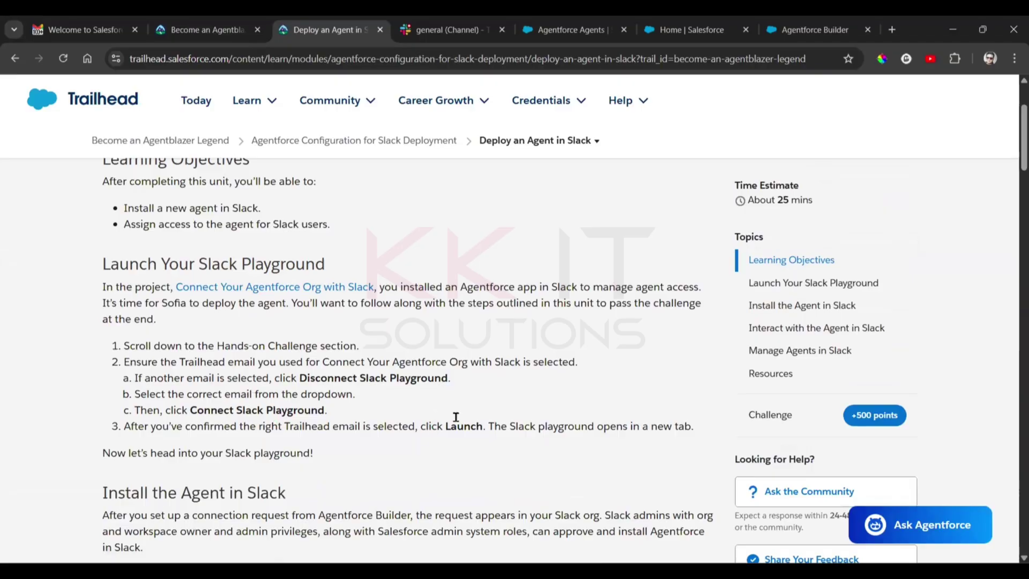
scroll(530, 374, down, 20)
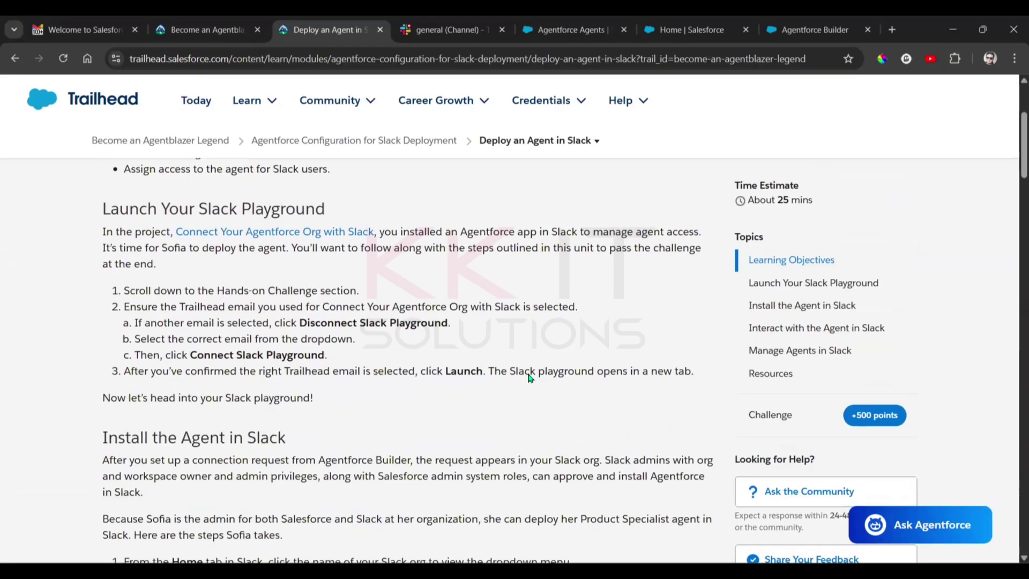
scroll(529, 373, down, 15)
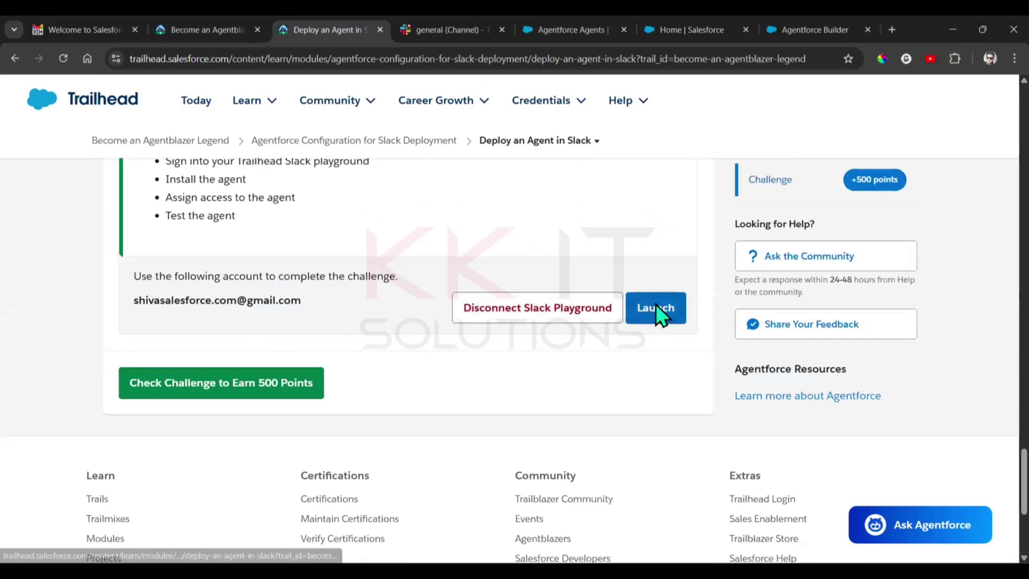
click(658, 314)
Consult Trailhead's Install the Agent in Slack steps and open the organization settings from the Slack playground workspace.
click(300, 30)
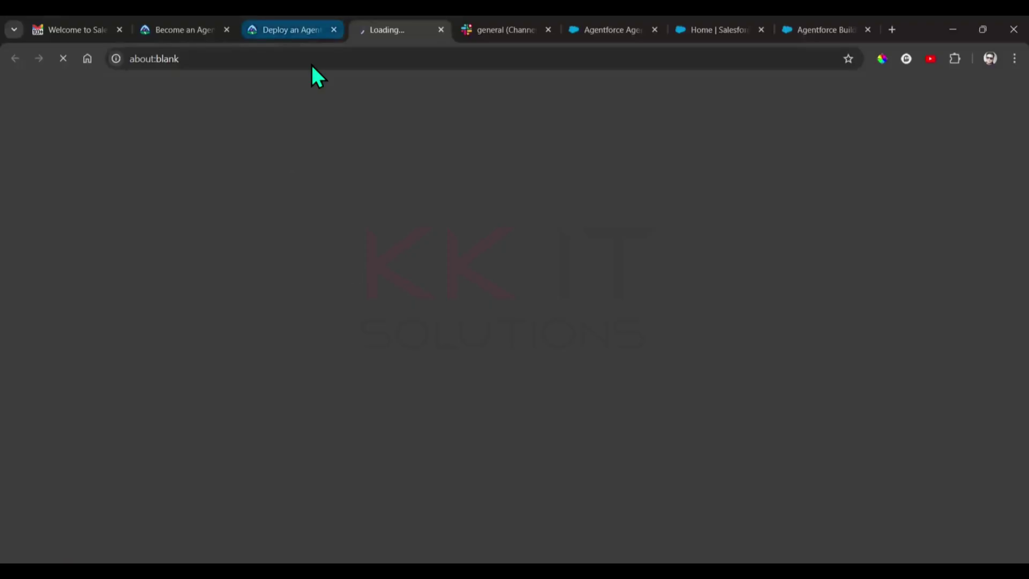
scroll(595, 402, up, 20)
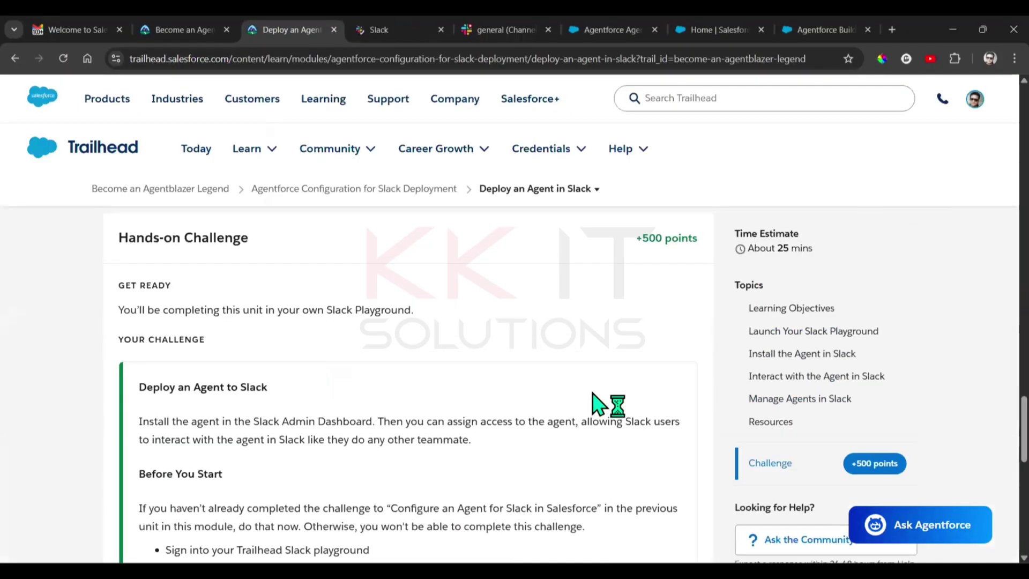
scroll(599, 405, up, 10)
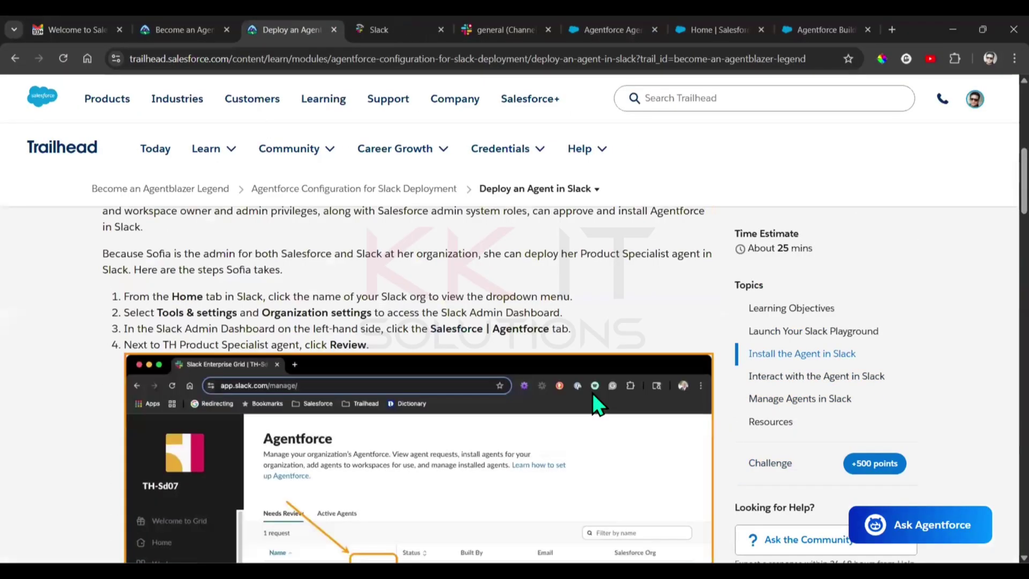
scroll(599, 406, down, 6)
scroll(592, 393, down, 1)
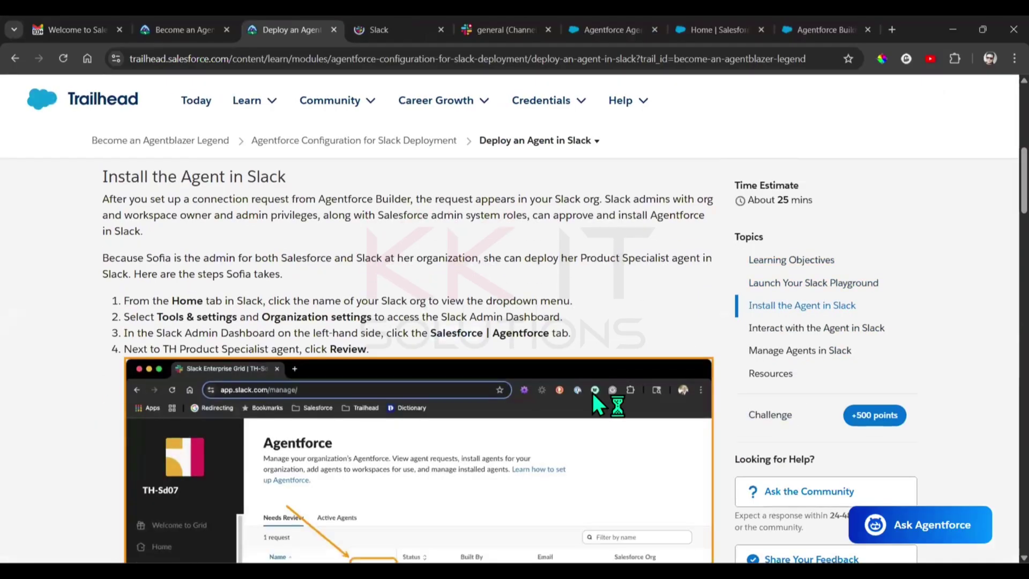
click(405, 22)
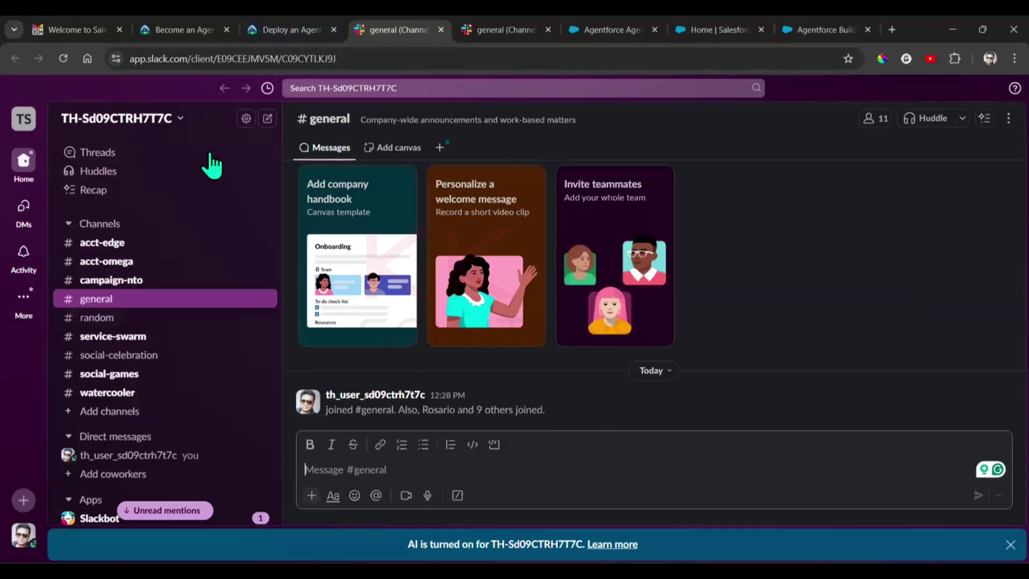
click(171, 120)
mouse_move(102, 249)
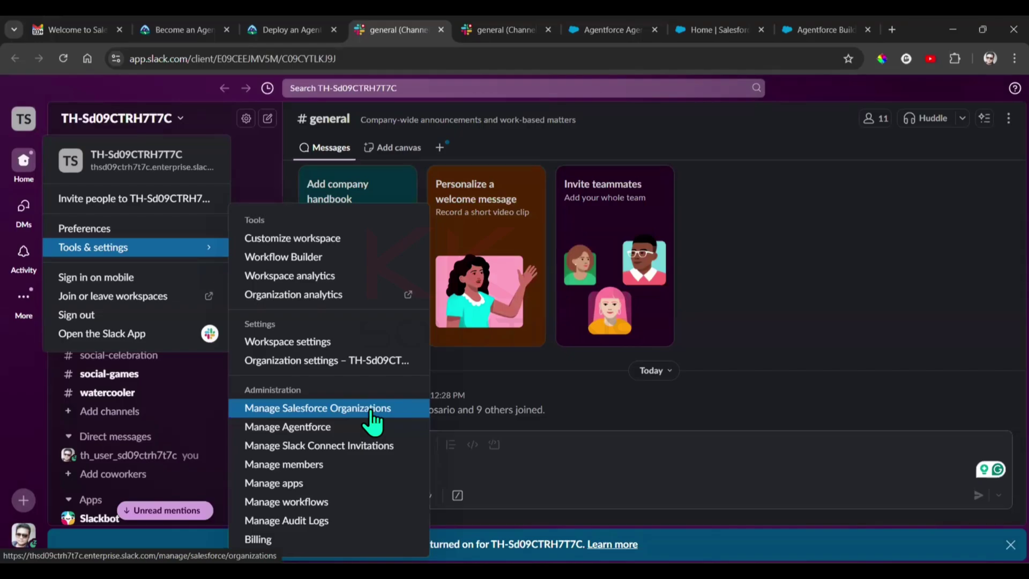
click(308, 370)
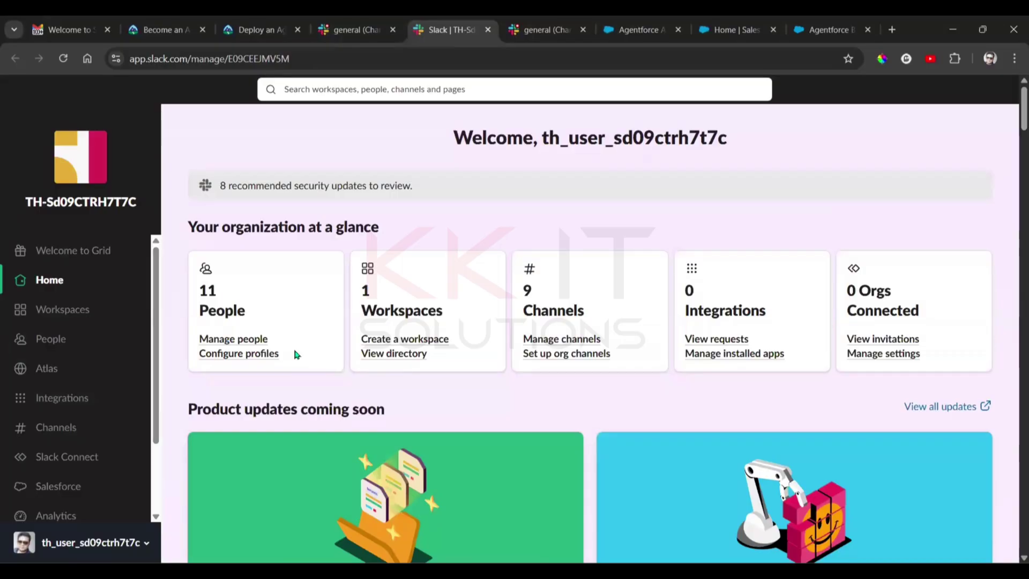
Recheck the Trailhead installation steps and open the Salesforce Agentforce page in the Slack Admin Dashboard.
click(284, 29)
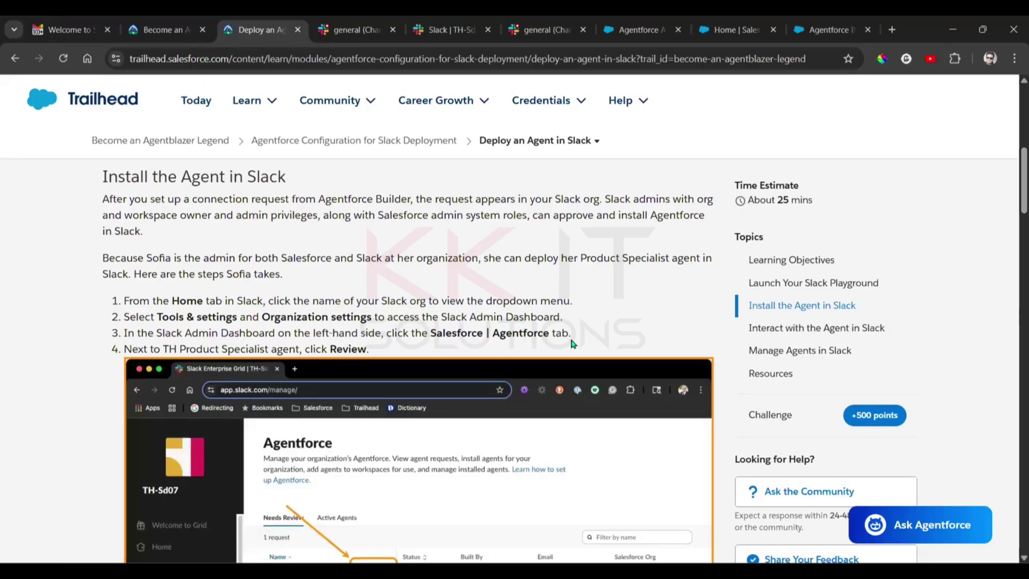
click(431, 26)
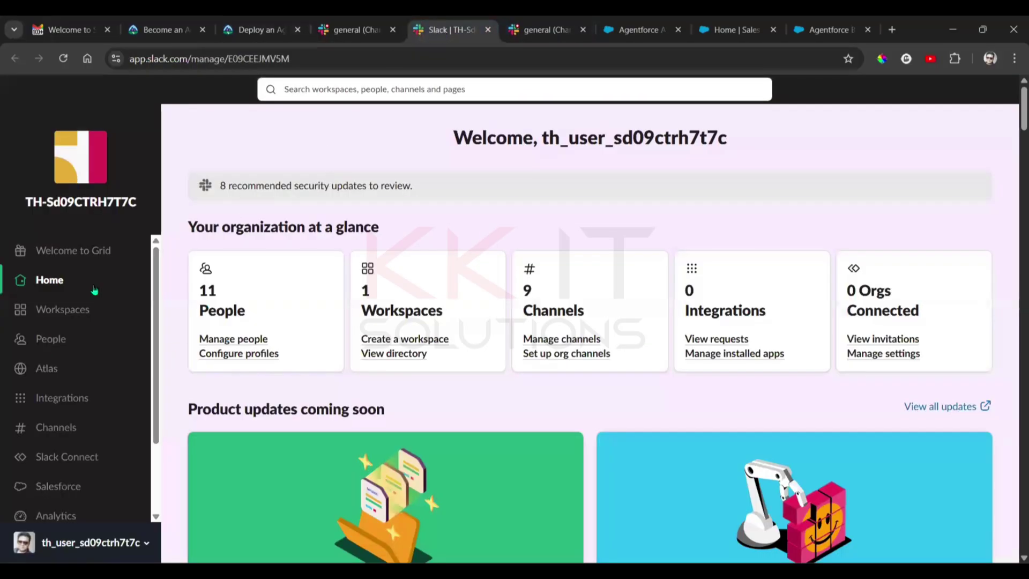
scroll(59, 386, down, 1)
click(62, 418)
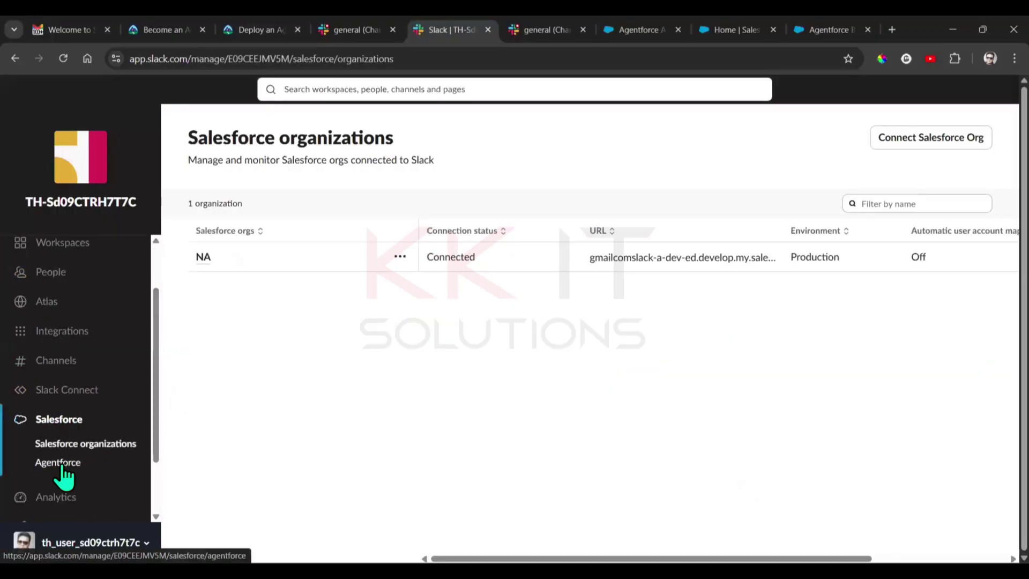
click(58, 462)
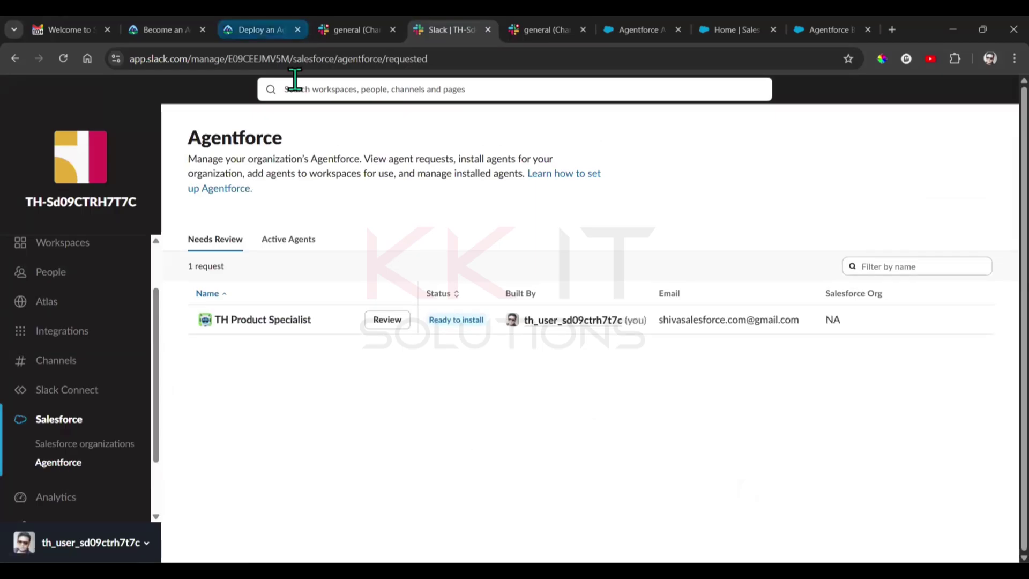
Consult Trailhead's installation steps and approve the TH Product Specialist agent's requested permissions for the Slack organization.
click(268, 30)
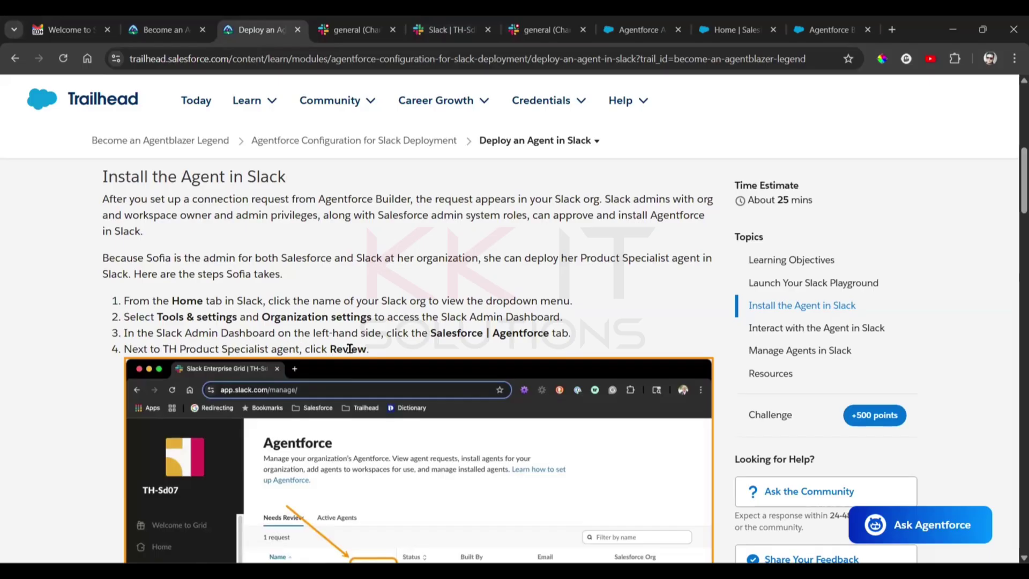
scroll(429, 392, down, 2)
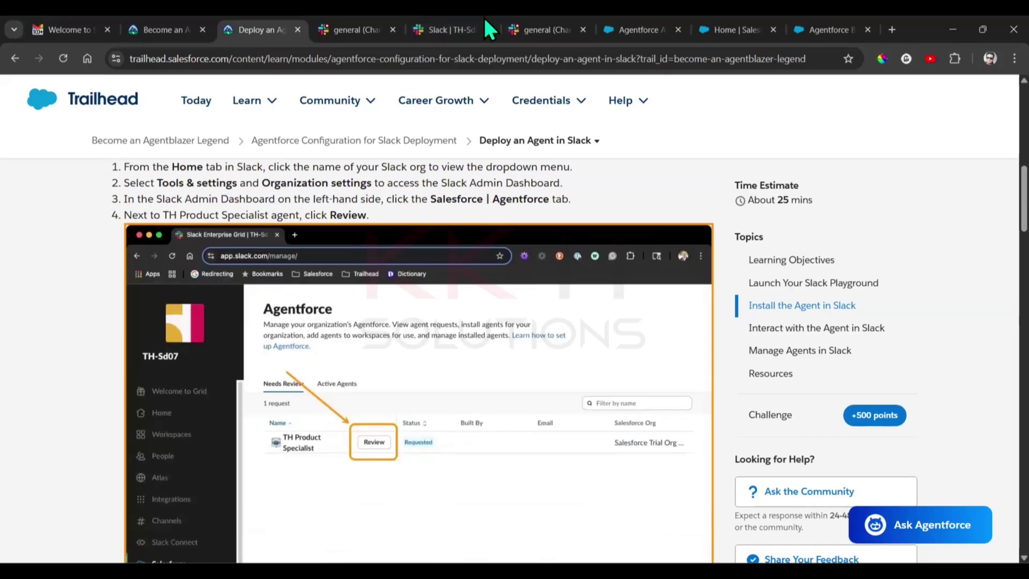
click(449, 29)
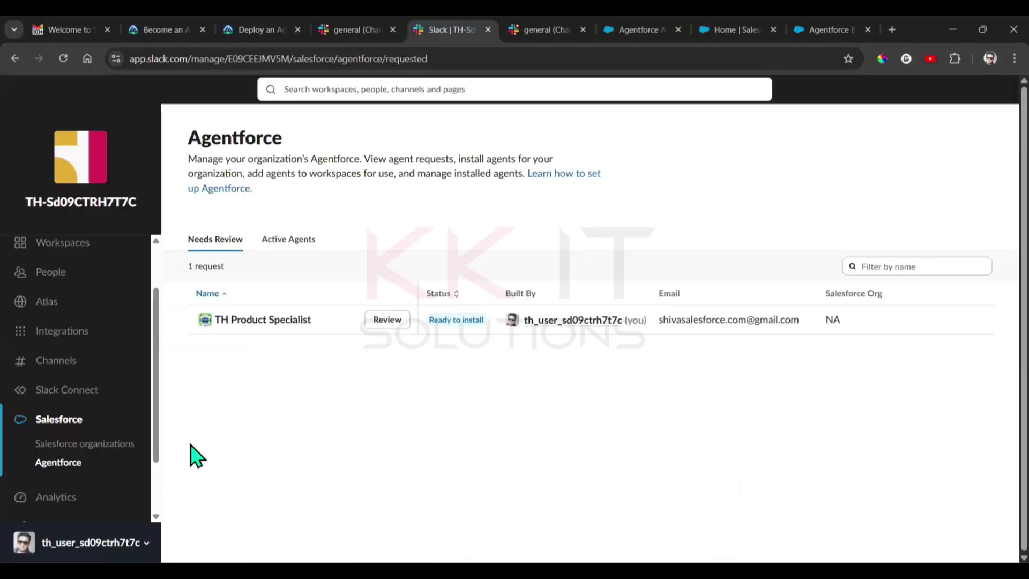
click(583, 30)
click(391, 323)
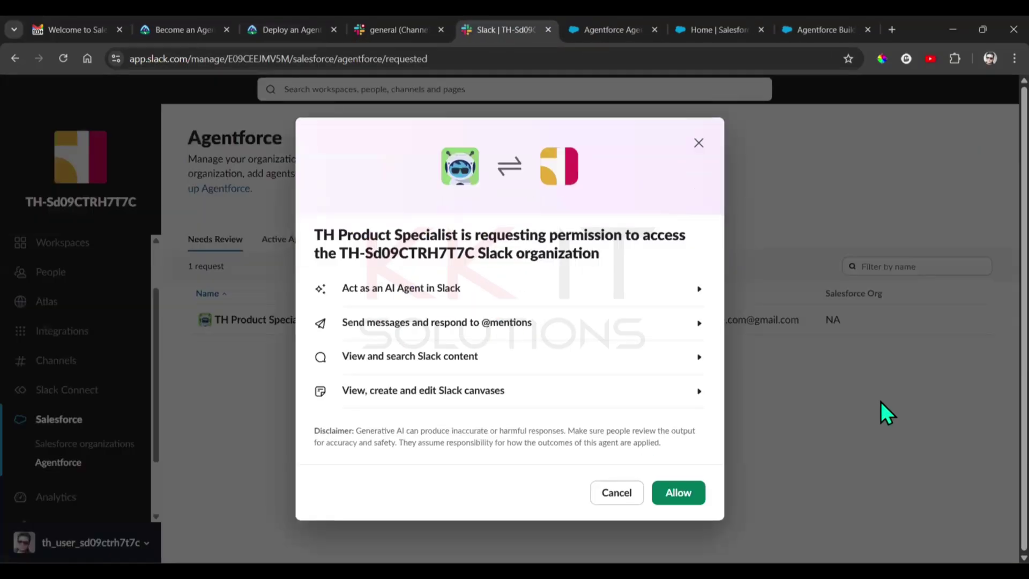
click(679, 493)
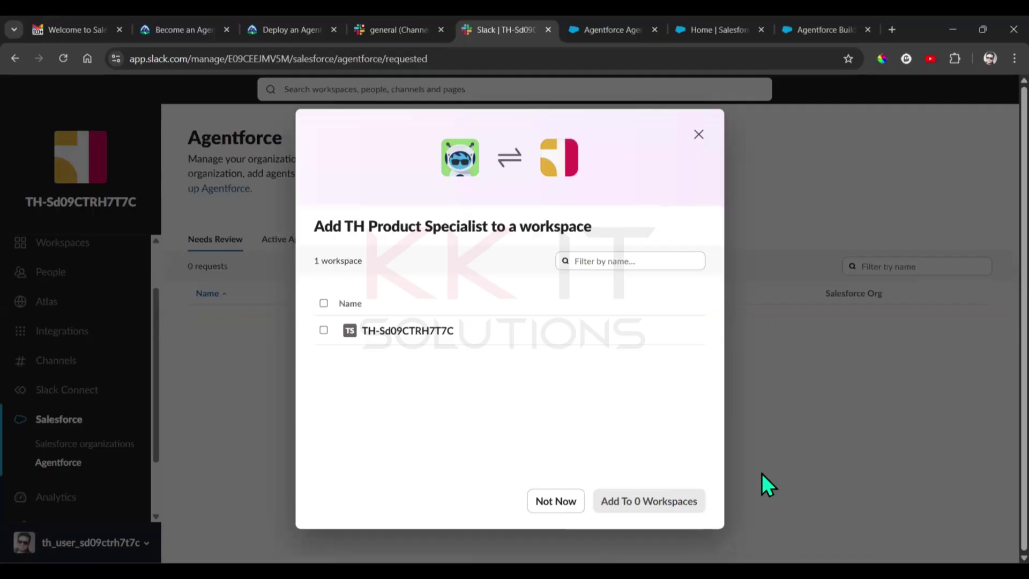
Add TH Product Specialist to the TH-Sd09CTRH7T7C workspace and save its member access as Everyone.
click(323, 303)
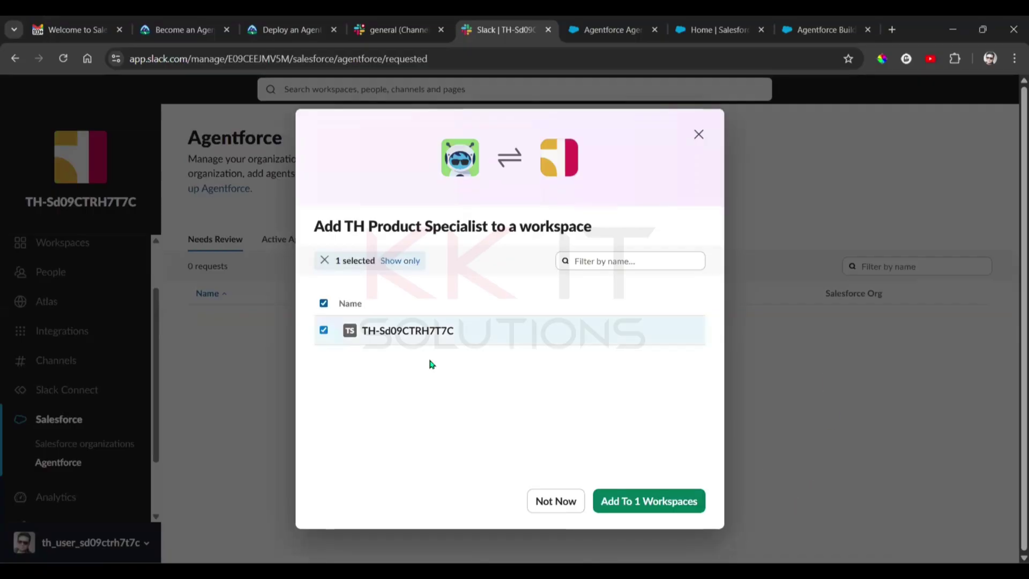
click(657, 498)
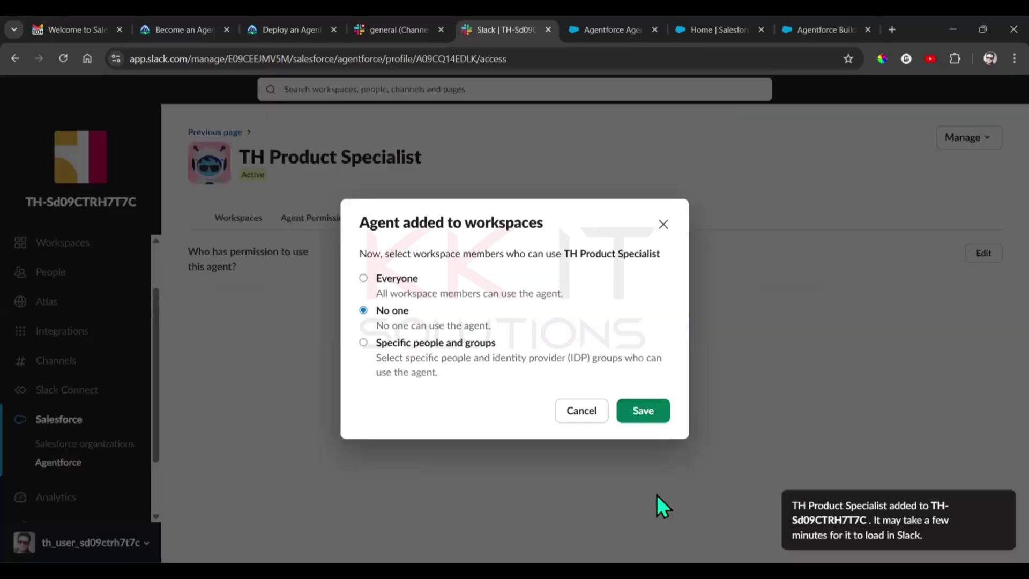
click(364, 278)
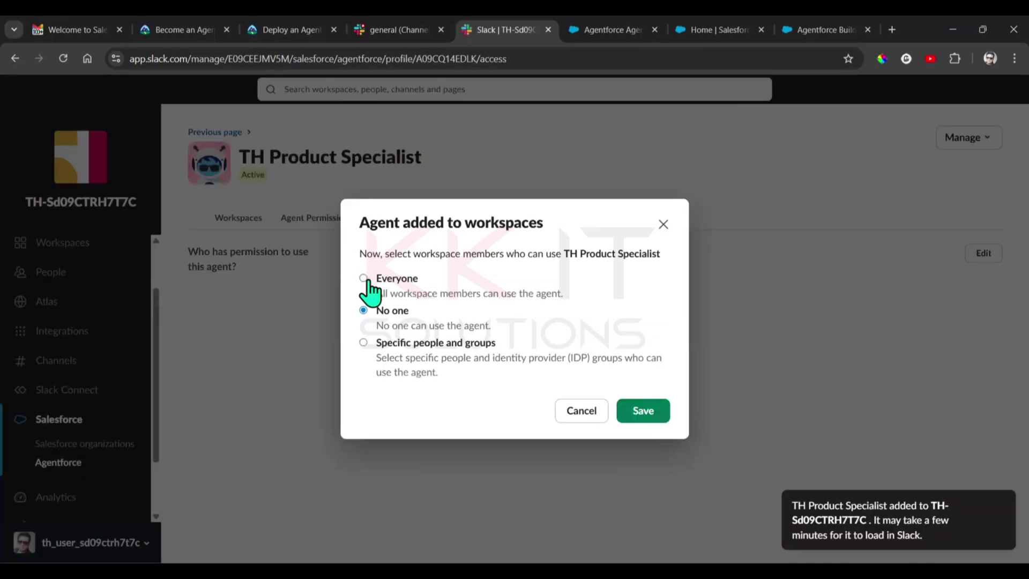
click(668, 415)
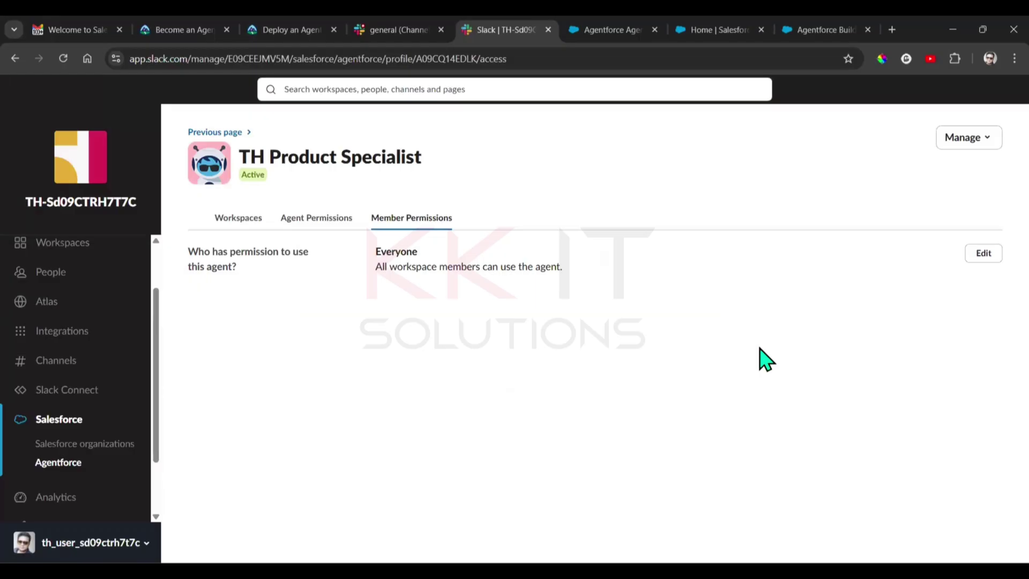
Read Trailhead's Interact with the Agent in Slack steps, and open TH Product Specialist from Agentforce in the reloaded Slack workspace.
click(255, 28)
scroll(265, 406, down, 10)
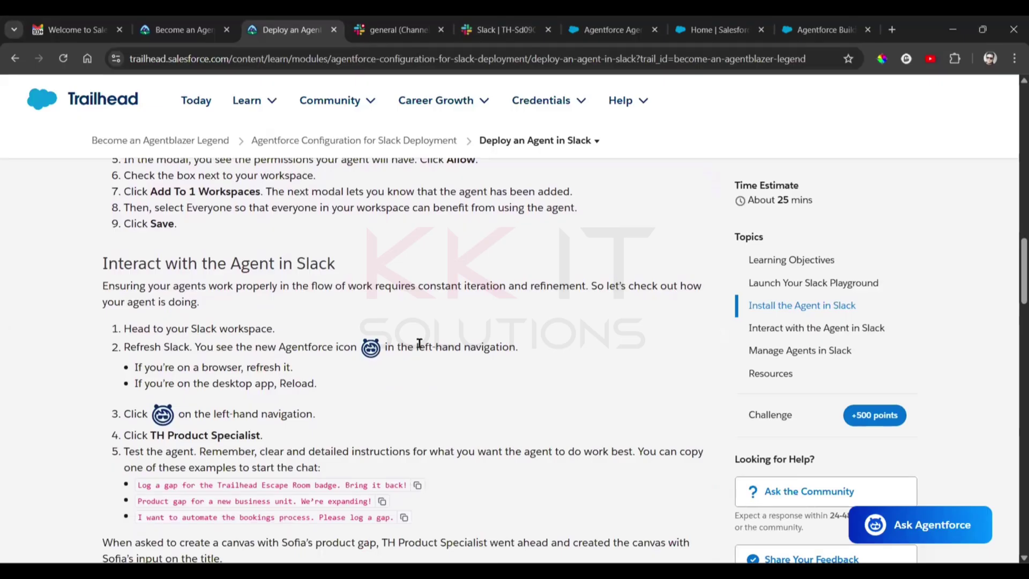
scroll(564, 309, down, 1)
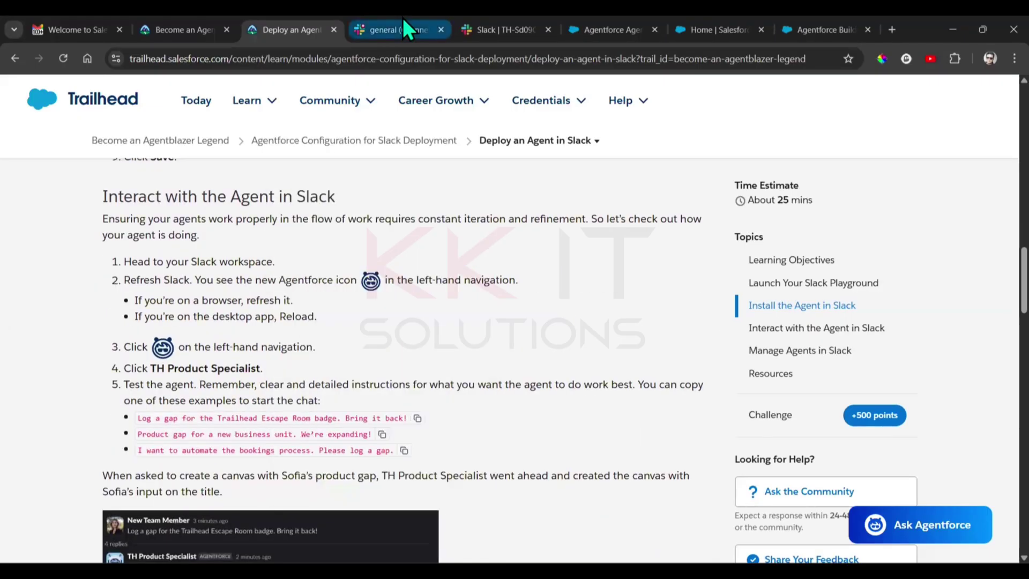
click(403, 17)
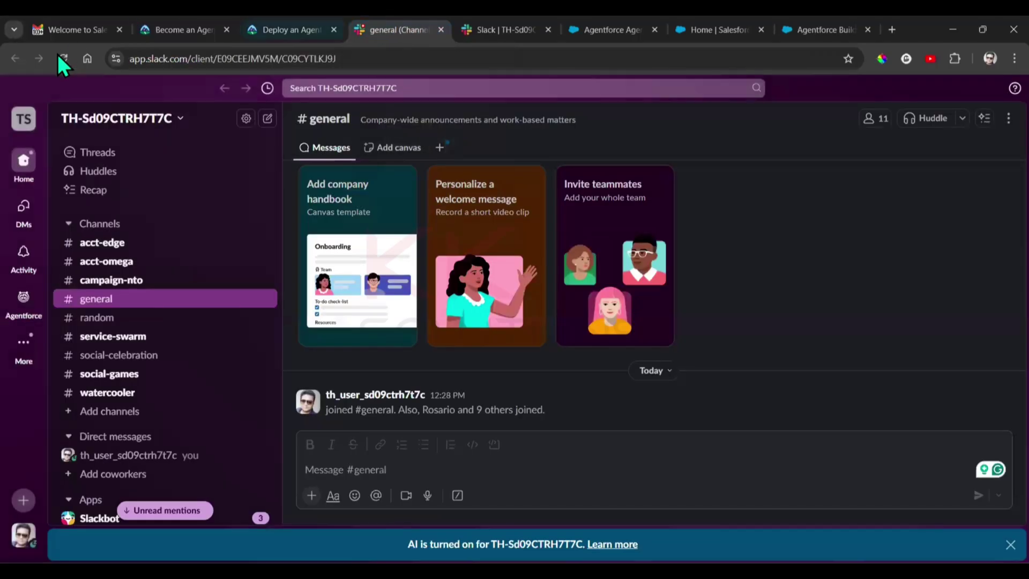
click(59, 56)
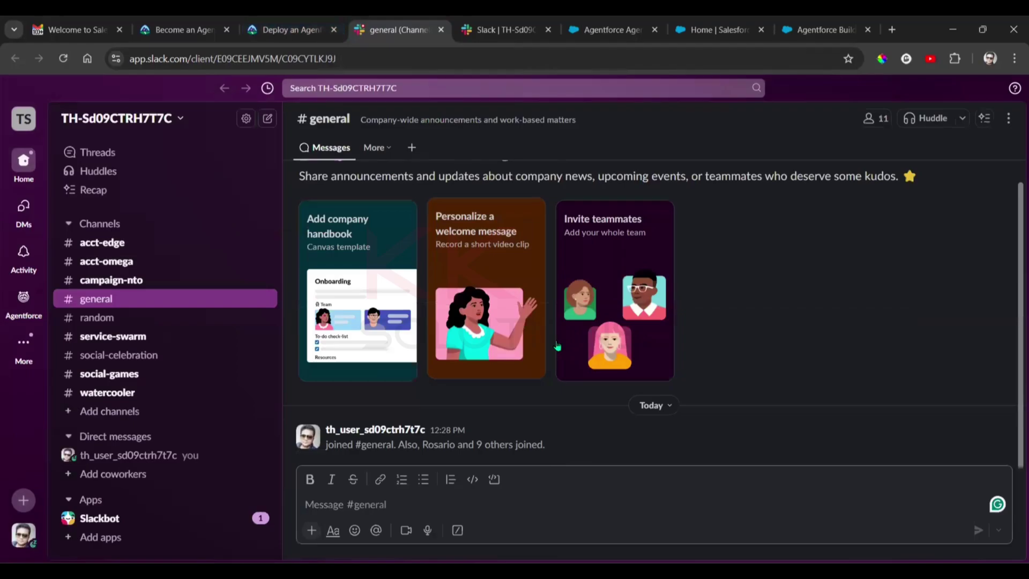
mouse_move(21, 310)
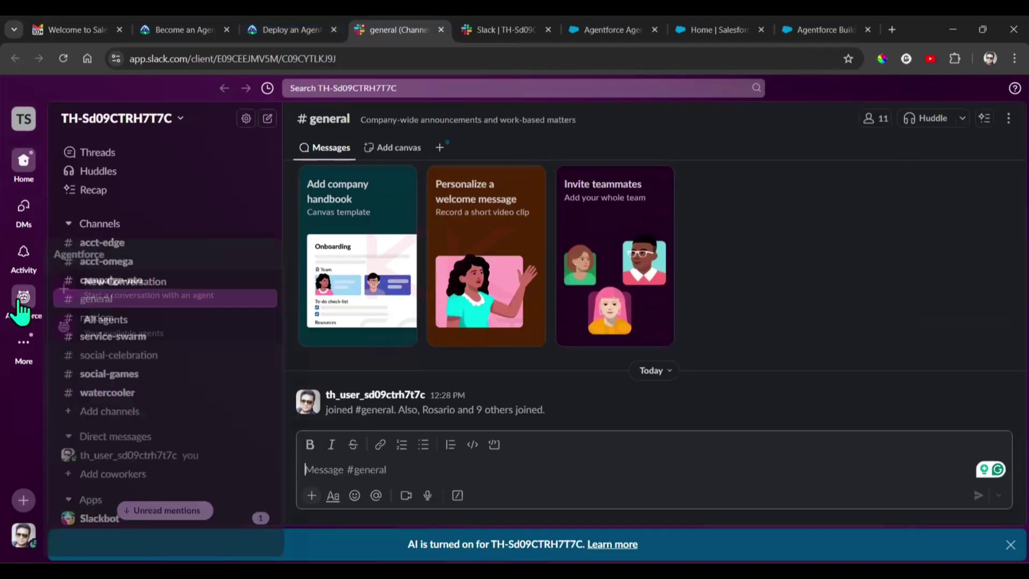
click(22, 307)
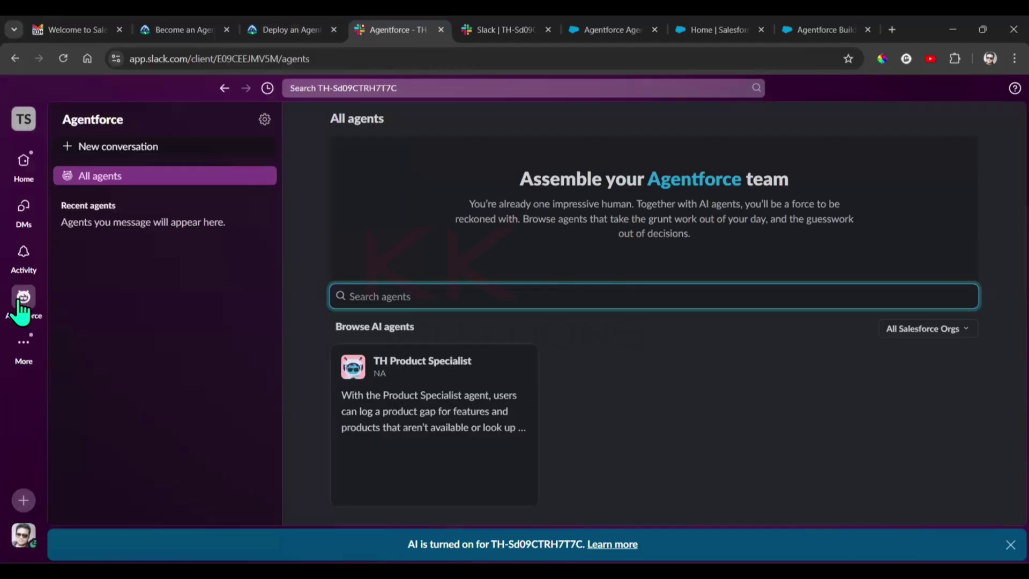
click(411, 382)
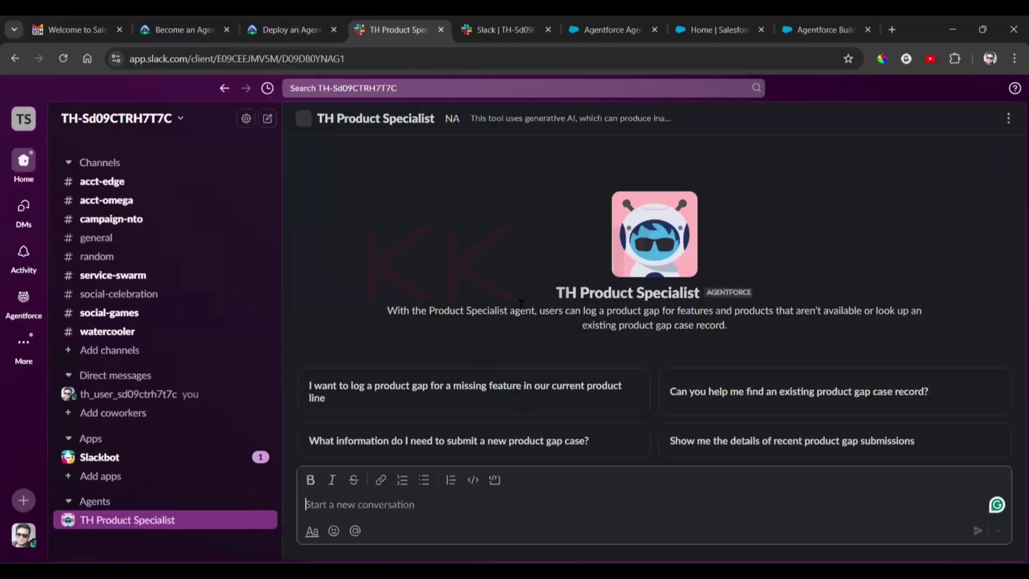
Send TH Product Specialist the Trailhead example prompt "Log a gap for the Trailhead Escape Room badge. Bring it back!".
click(273, 28)
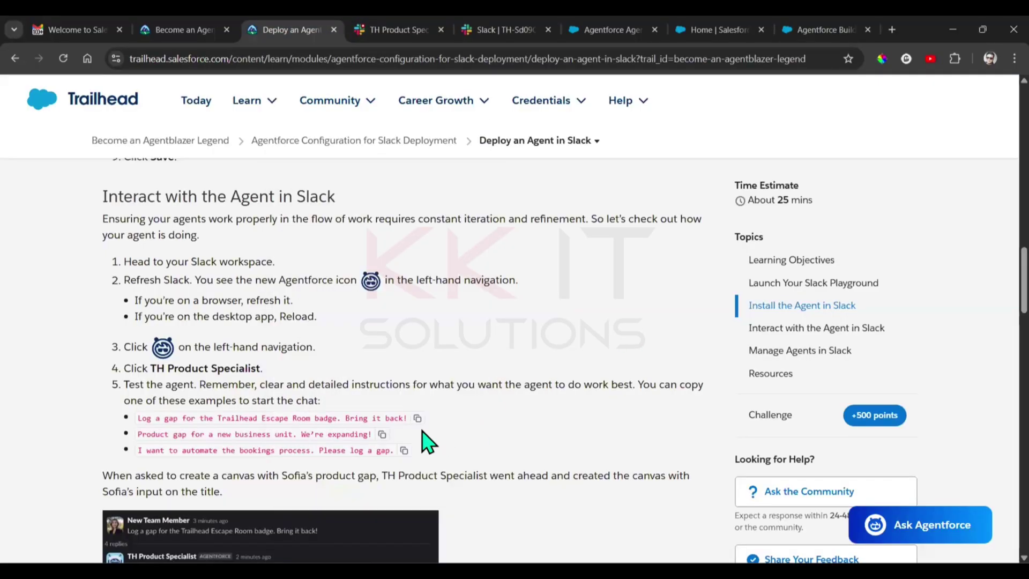
click(417, 418)
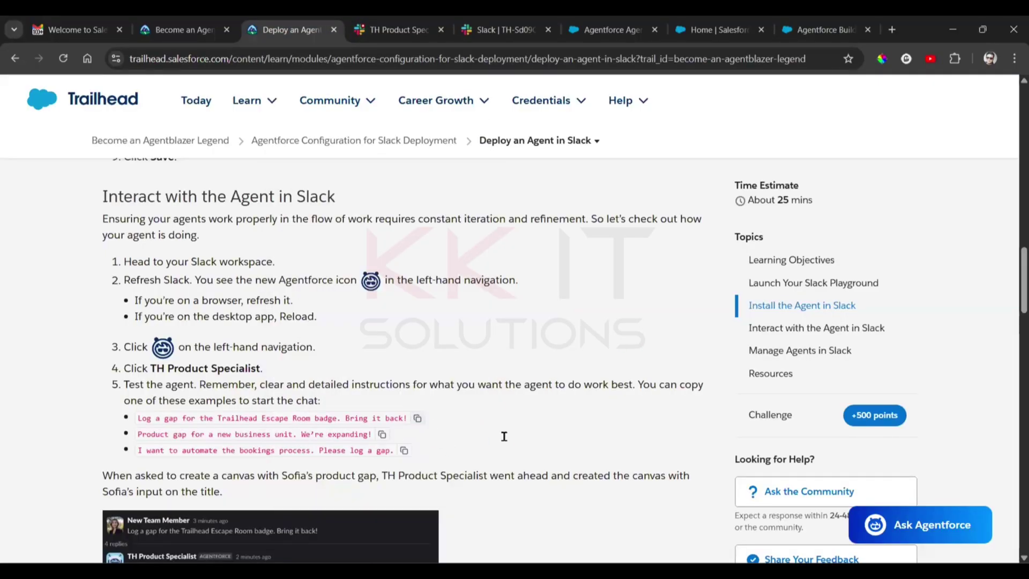
click(400, 29)
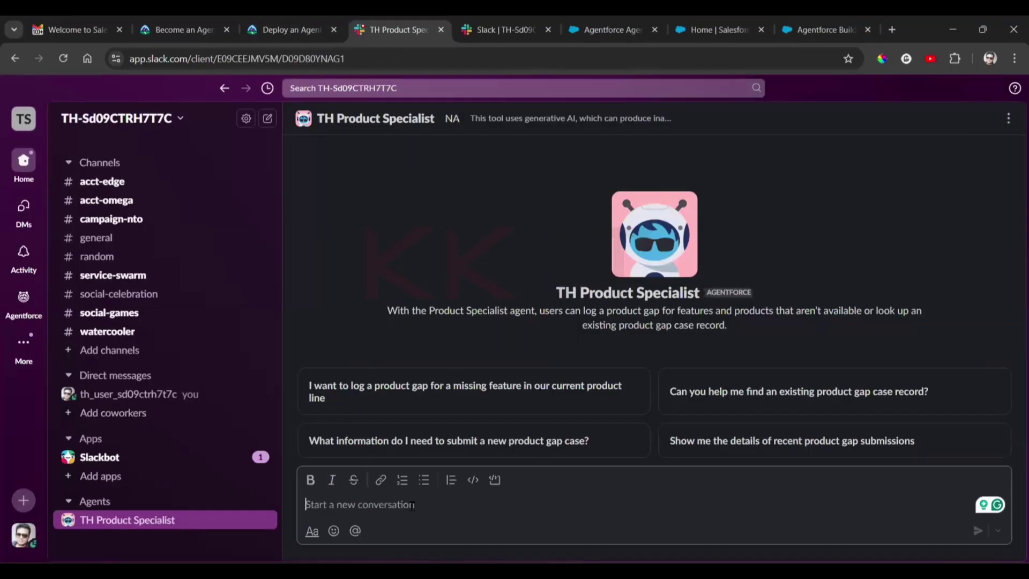
key(ctrl+v)
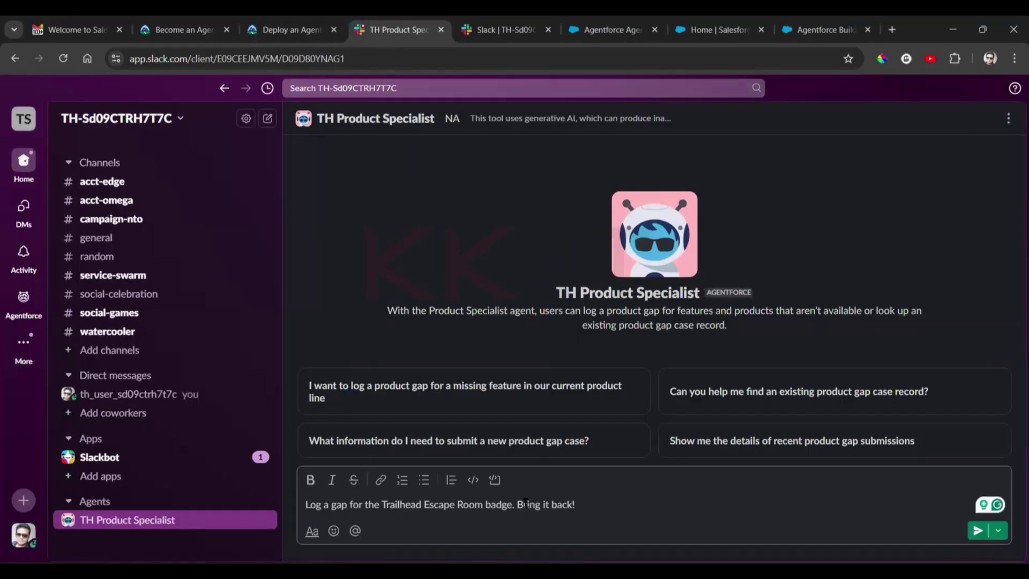
key(Return)
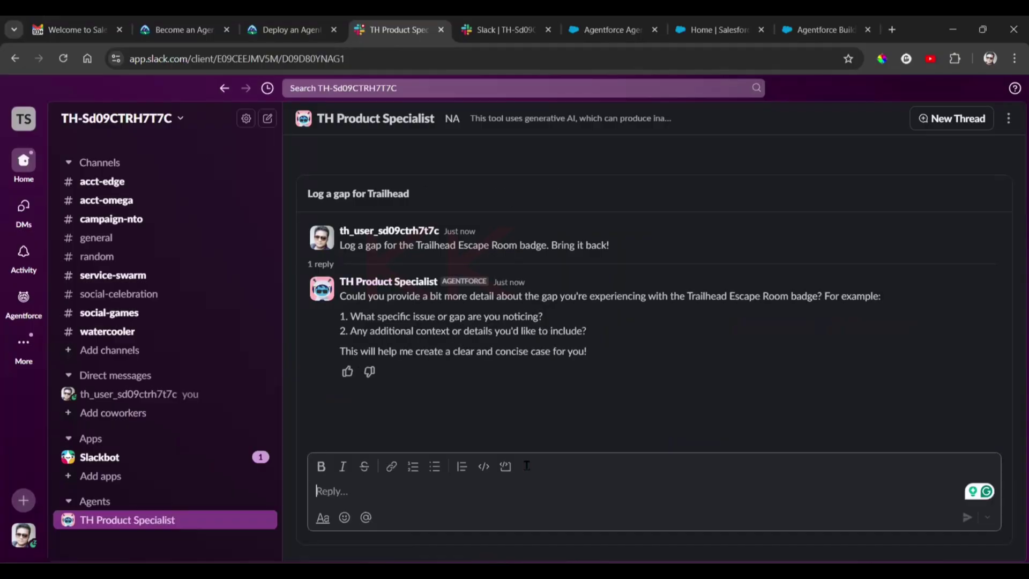
Reply in the agent thread with Trailhead's second example prompt, "Product gap for a new business unit. We're expanding!".
click(300, 30)
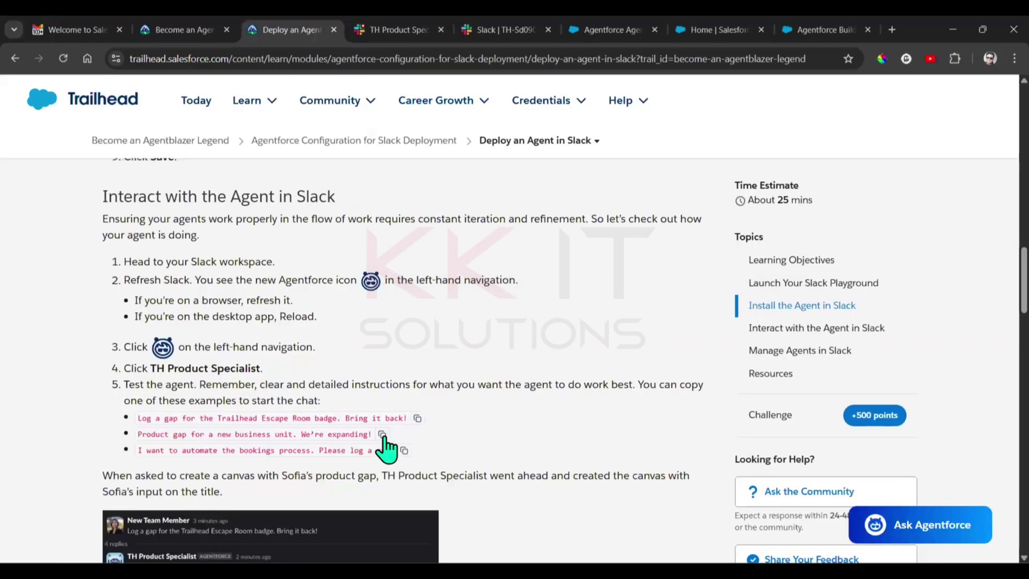
click(382, 434)
click(426, 29)
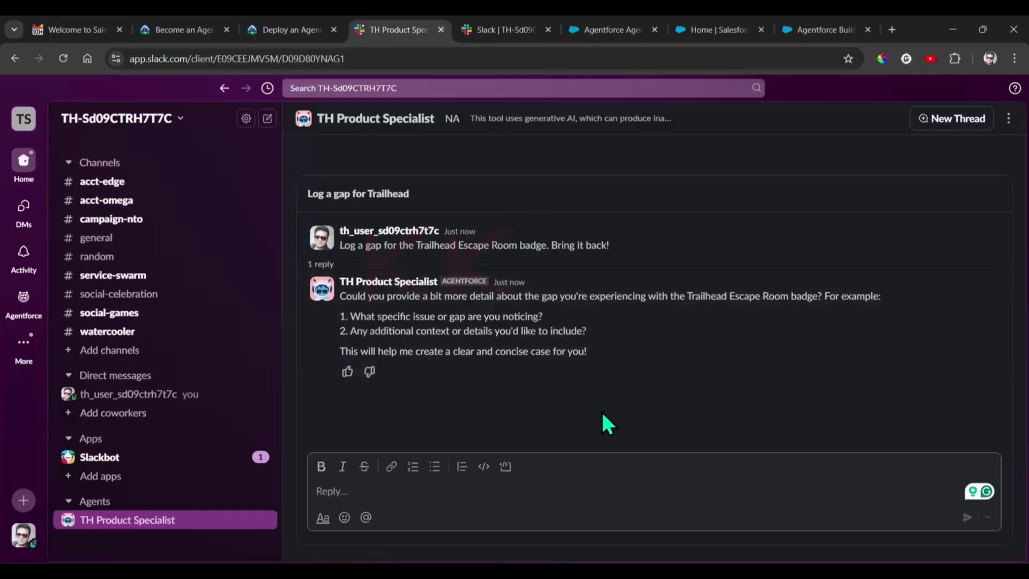
key(ctrl+v)
key(Return)
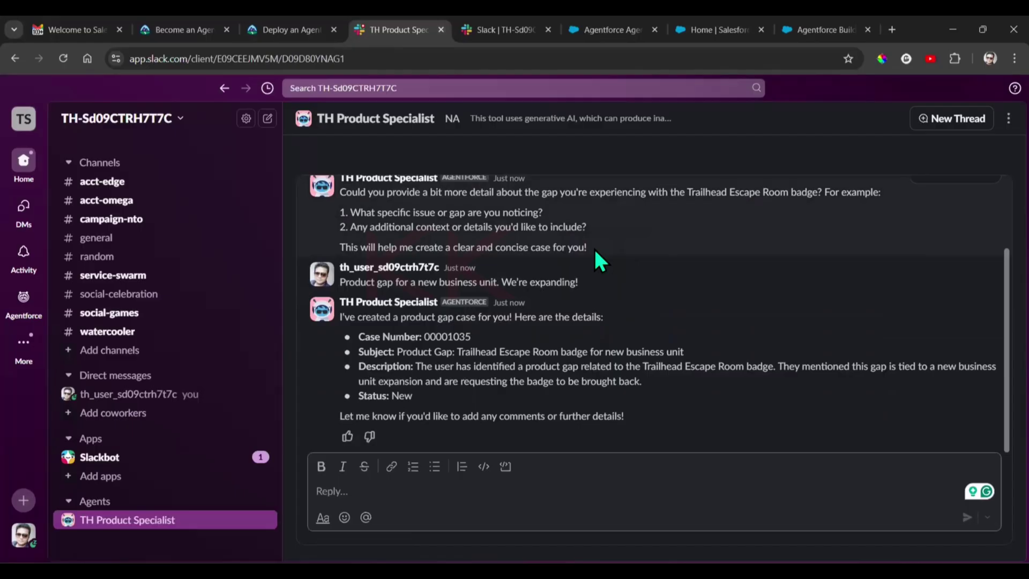
Send the agent Trailhead's third example prompt, "I want to automate the bookings process. Please log a gap.".
key(ctrl+Page_Up)
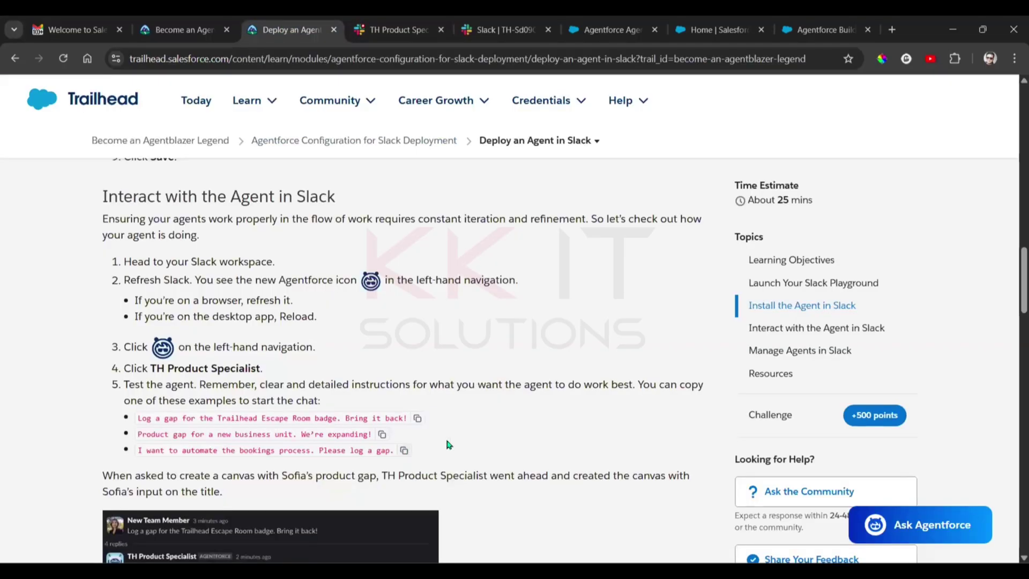
key(ctrl+Page_Down)
key(ctrl+v)
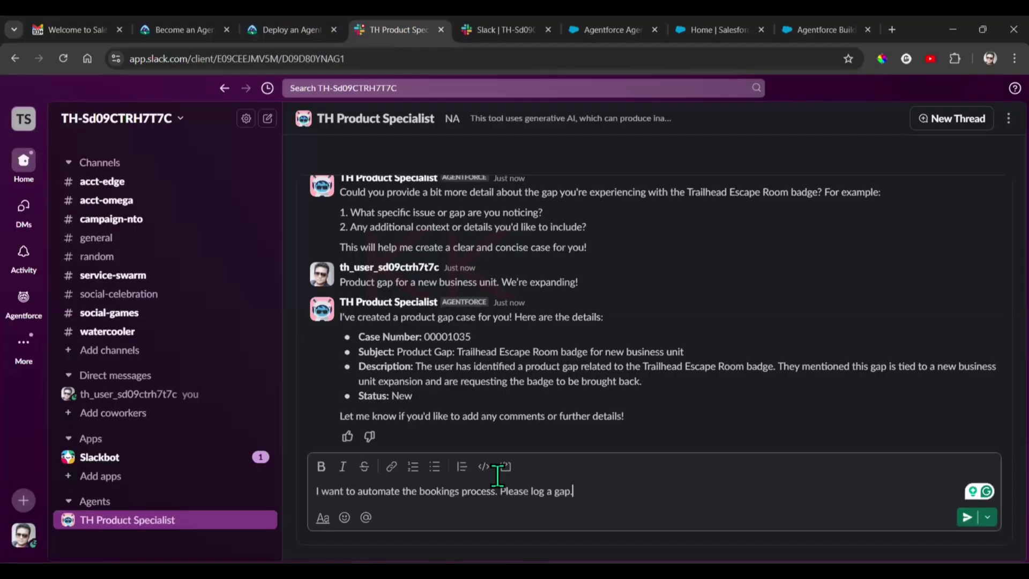
key(Return)
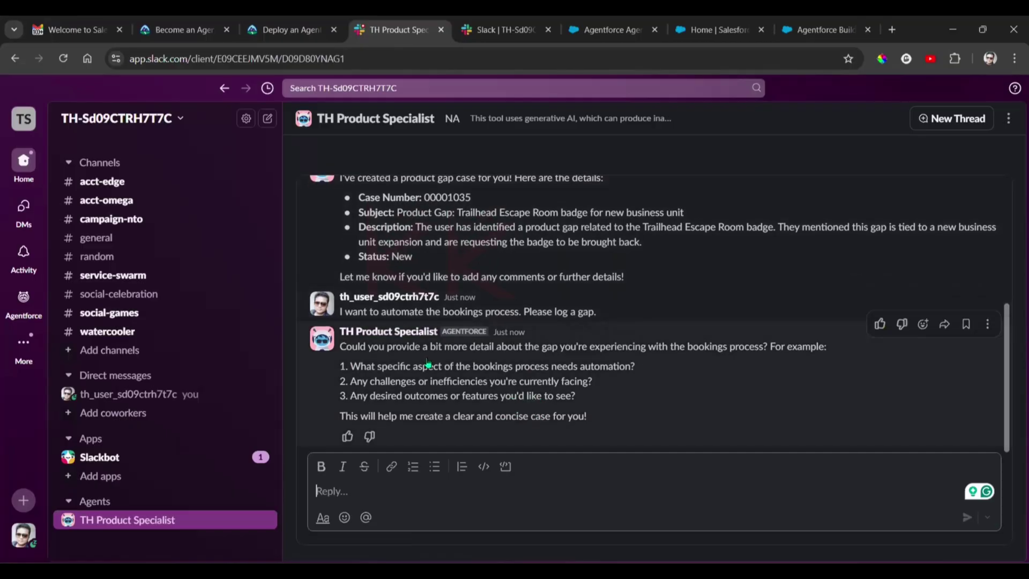
Read the rest of Trailhead's Deploy an Agent in Slack unit and submit its hands-on challenge for checking.
click(284, 30)
scroll(453, 364, down, 4)
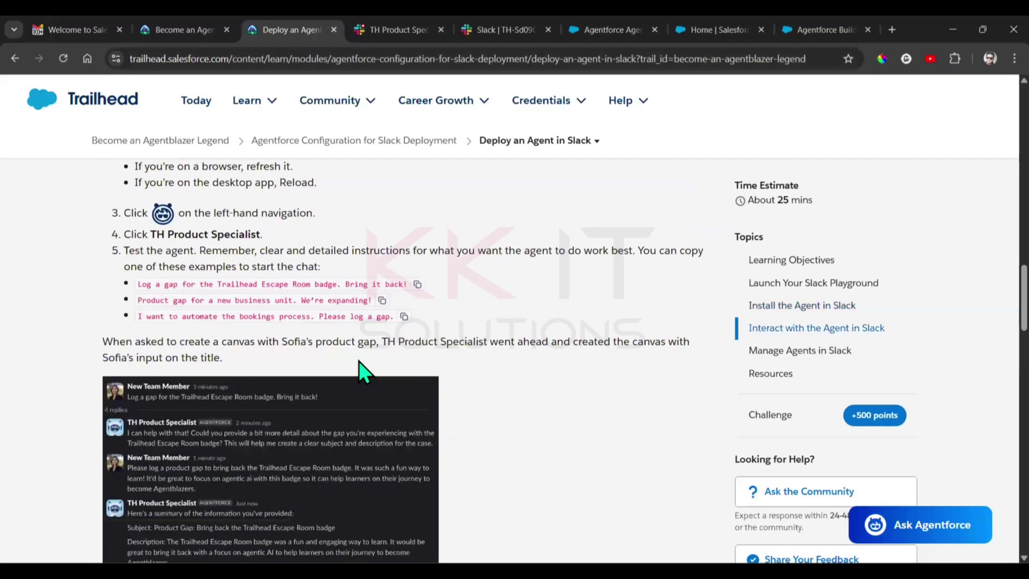
scroll(453, 370, down, 1)
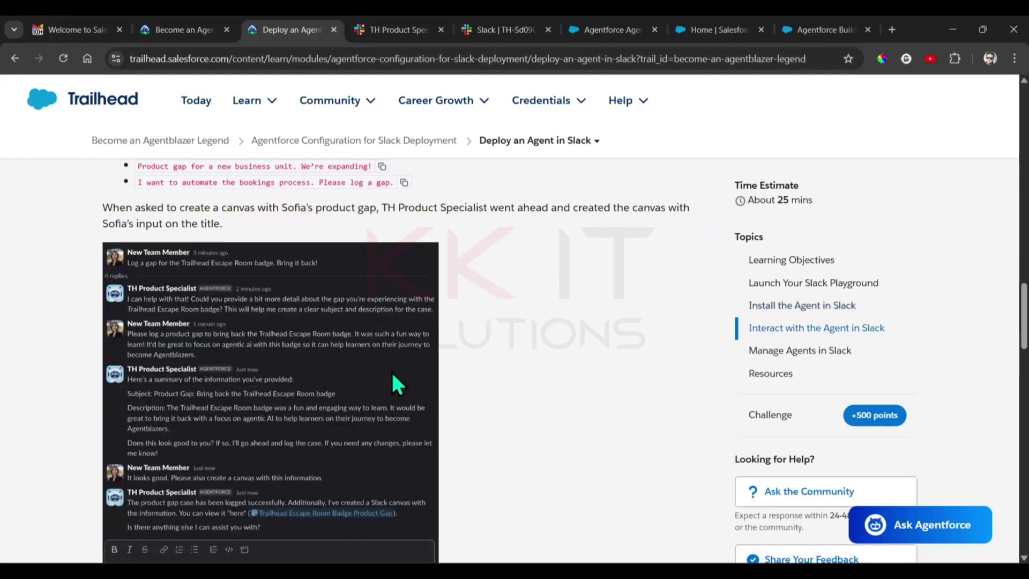
scroll(647, 287, down, 6)
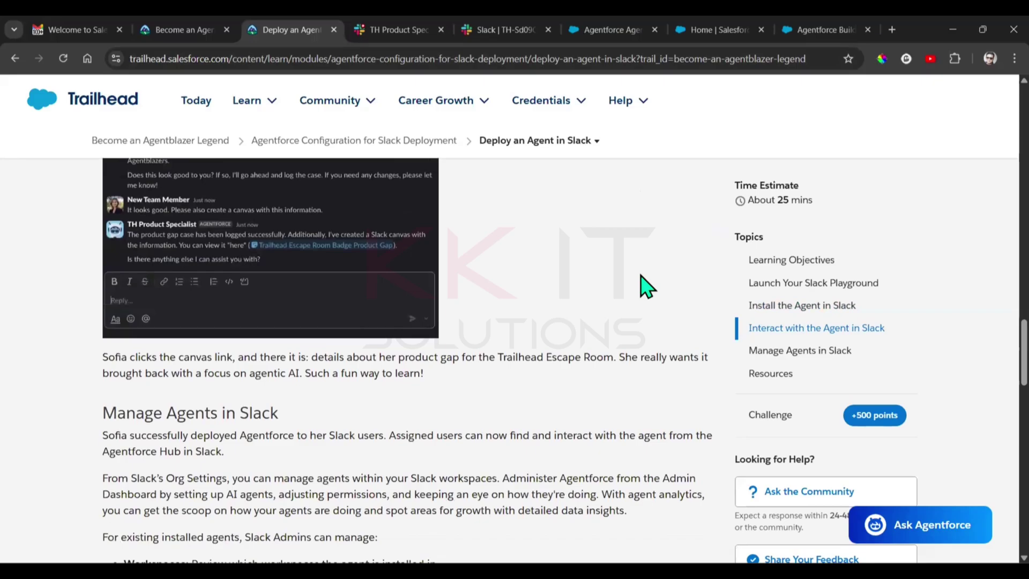
scroll(647, 286, down, 10)
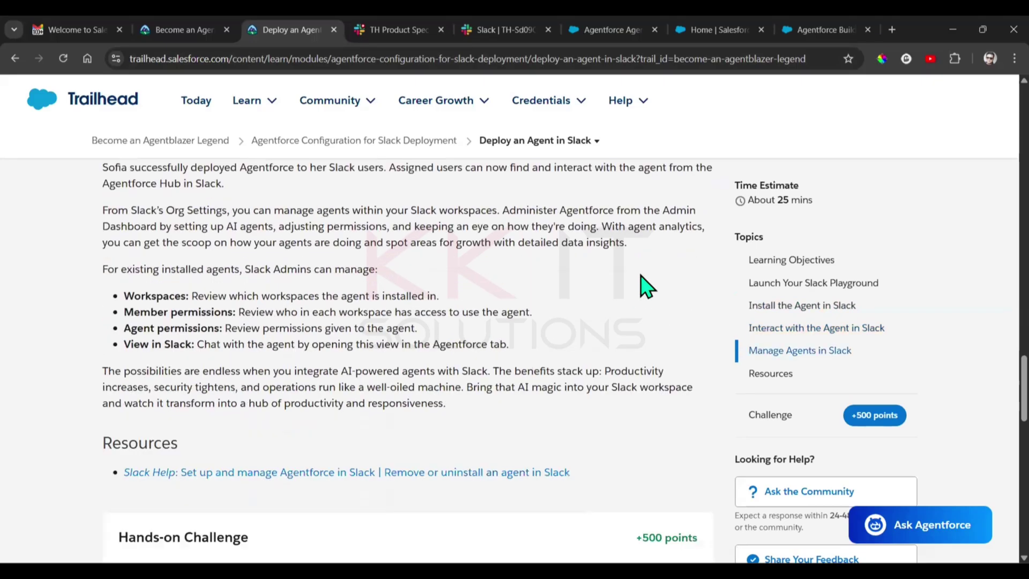
scroll(641, 275, up, 7)
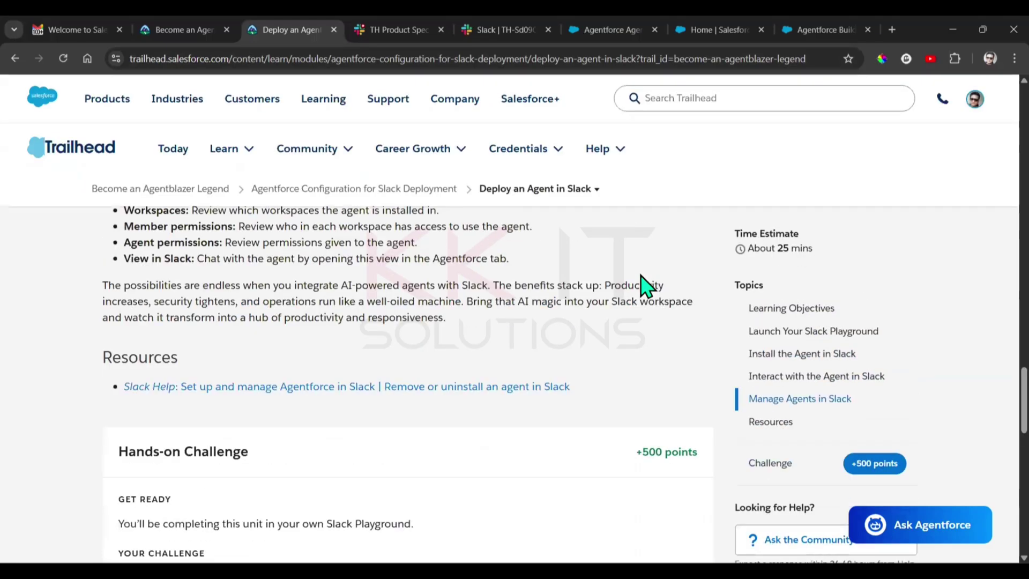
scroll(645, 287, down, 9)
scroll(607, 302, up, 1)
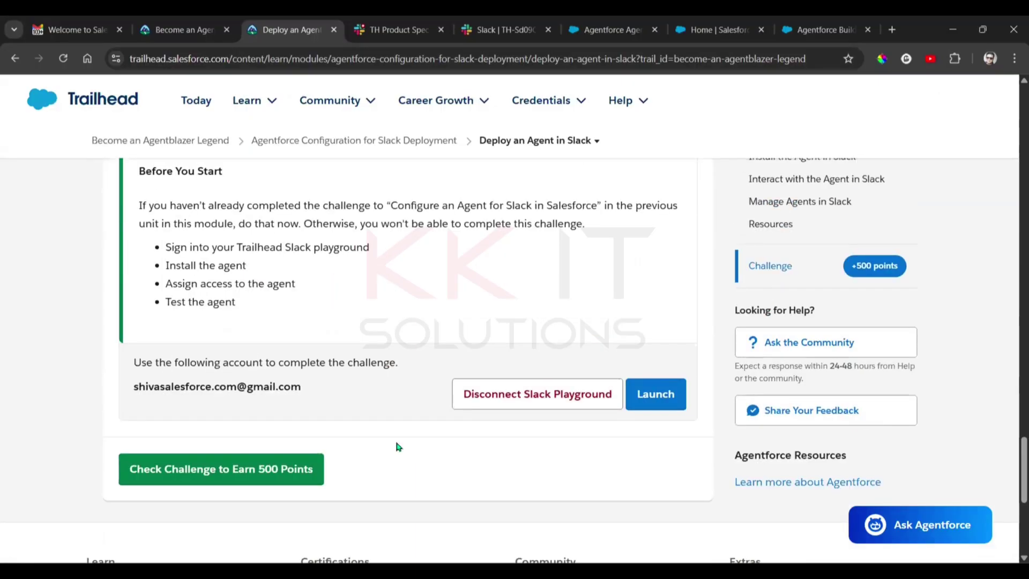
click(194, 470)
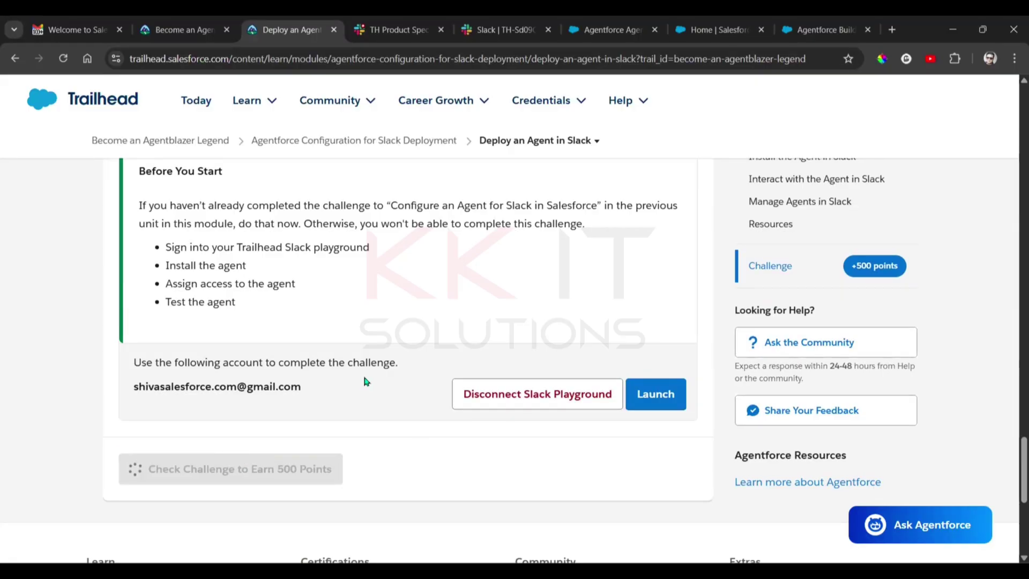